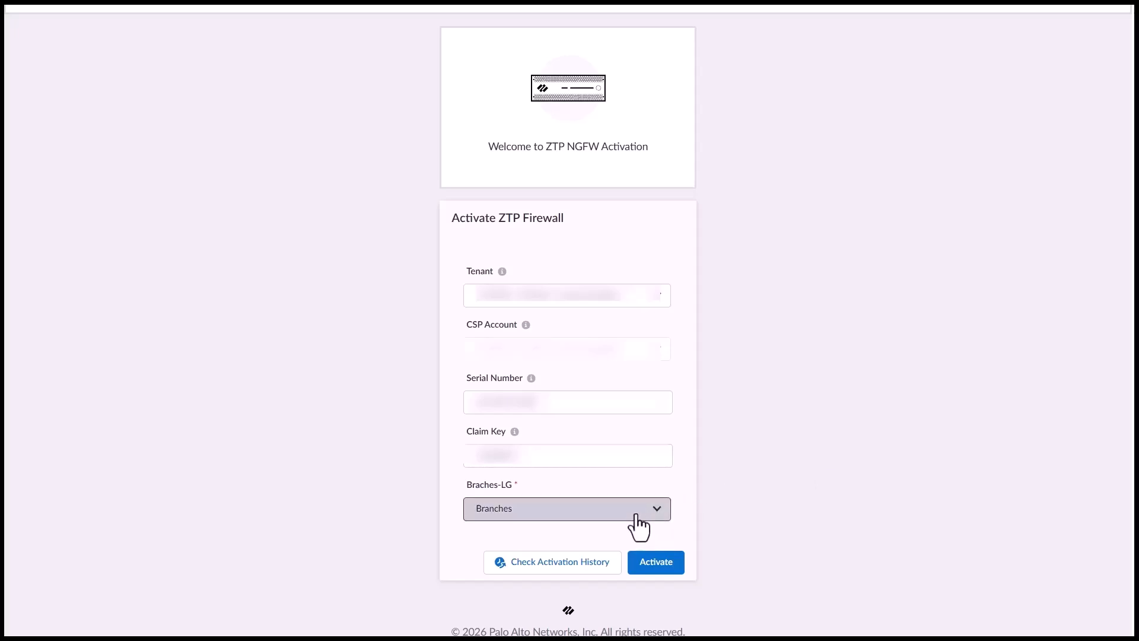
Activate the ZTP firewall with Branches selected as its Braches-LG label
{"action": "left_click", "coordinate": [636, 516]}
{"action": "left_click", "coordinate": [593, 484]}
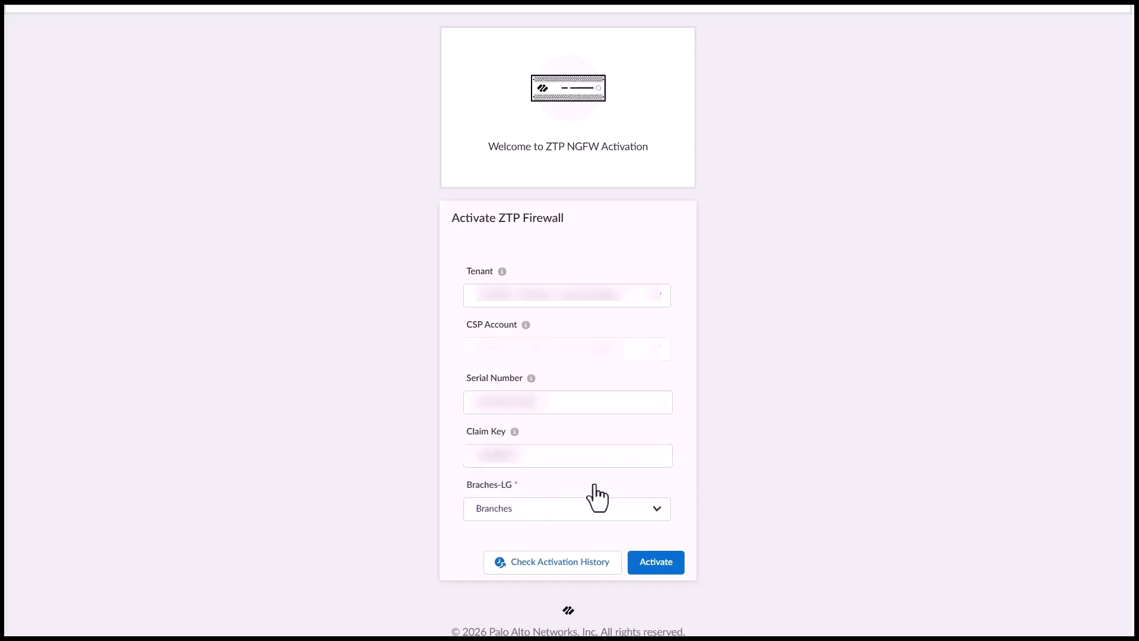
{"action": "left_click", "coordinate": [654, 567]}
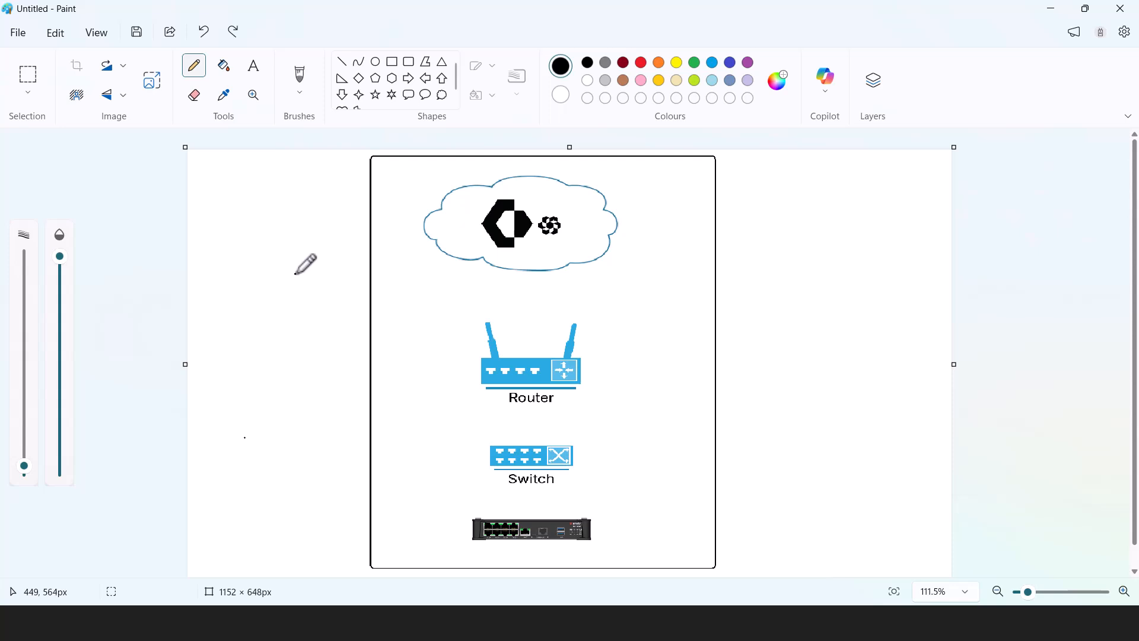
Draw black lines linking the firewall to the switch, router and cloud
{"action": "left_click_drag", "start_coordinate": [488, 518], "coordinate": [494, 466]}
{"action": "left_click_drag", "start_coordinate": [502, 448], "coordinate": [496, 374]}
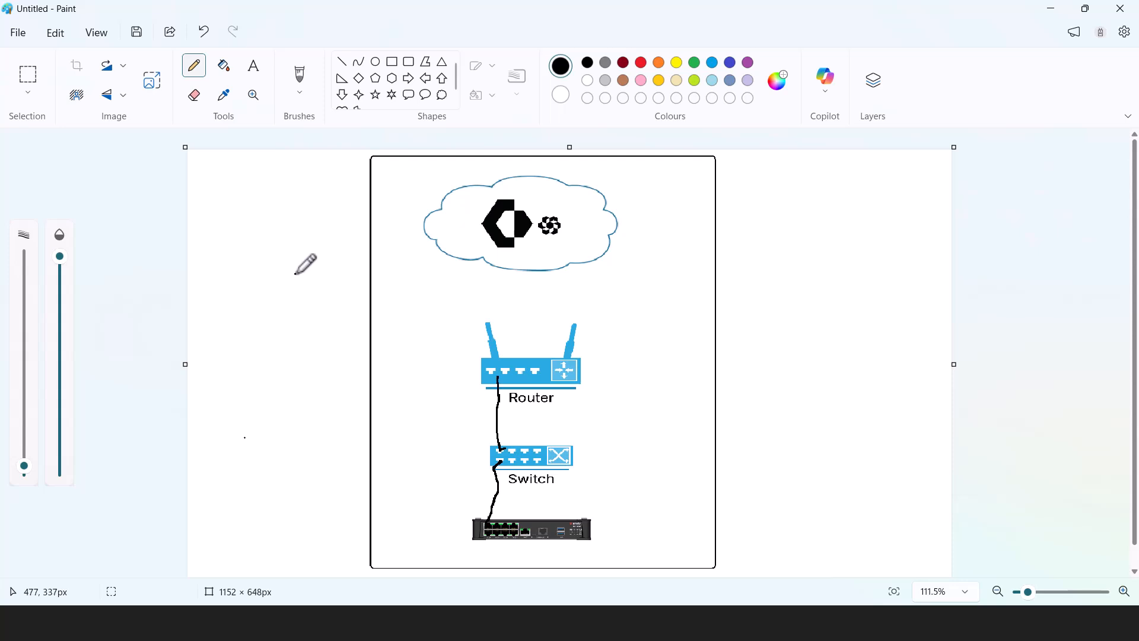
{"action": "mouse_move", "coordinate": [501, 367]}
{"action": "left_mouse_down"}
{"action": "mouse_move", "coordinate": [517, 266]}
{"action": "mouse_move", "coordinate": [527, 275]}
{"action": "left_mouse_up"}
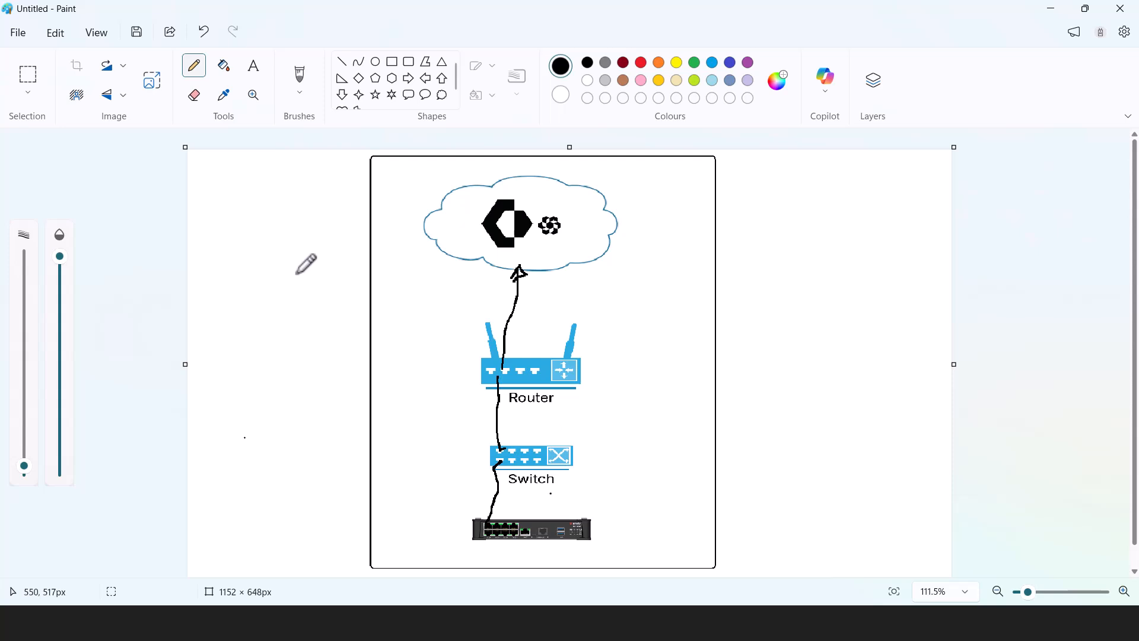
Handwrite ZTP by the firewall and SCM on the cloud, then add a downward arrow labelled Folders and snippets
{"action": "mouse_move", "coordinate": [423, 504]}
{"action": "left_mouse_down"}
{"action": "mouse_move", "coordinate": [440, 521]}
{"action": "mouse_move", "coordinate": [447, 492]}
{"action": "mouse_move", "coordinate": [454, 505]}
{"action": "left_mouse_up"}
{"action": "left_click_drag", "start_coordinate": [455, 503], "coordinate": [464, 509]}
{"action": "mouse_move", "coordinate": [509, 256]}
{"action": "left_mouse_down"}
{"action": "mouse_move", "coordinate": [499, 263]}
{"action": "mouse_move", "coordinate": [541, 254]}
{"action": "left_mouse_up"}
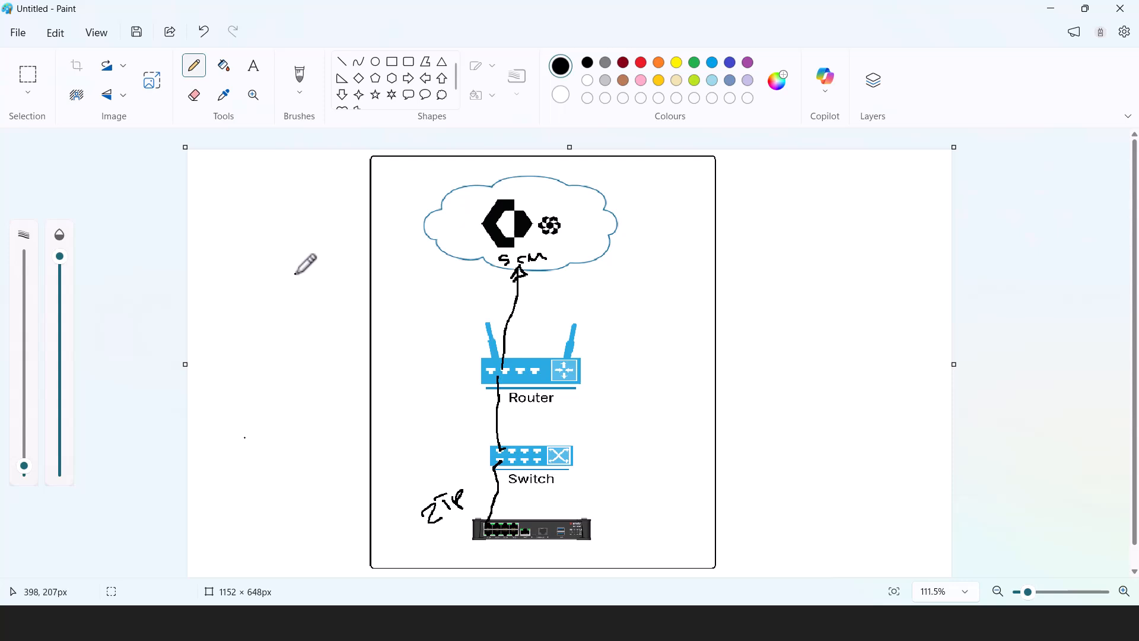
{"action": "mouse_move", "coordinate": [454, 275]}
{"action": "left_mouse_down"}
{"action": "mouse_move", "coordinate": [460, 342]}
{"action": "mouse_move", "coordinate": [469, 328]}
{"action": "mouse_move", "coordinate": [448, 337]}
{"action": "left_mouse_up"}
{"action": "left_click_drag", "start_coordinate": [392, 376], "coordinate": [397, 394]}
{"action": "left_click_drag", "start_coordinate": [409, 394], "coordinate": [434, 377]}
{"action": "left_click_drag", "start_coordinate": [437, 391], "coordinate": [467, 386]}
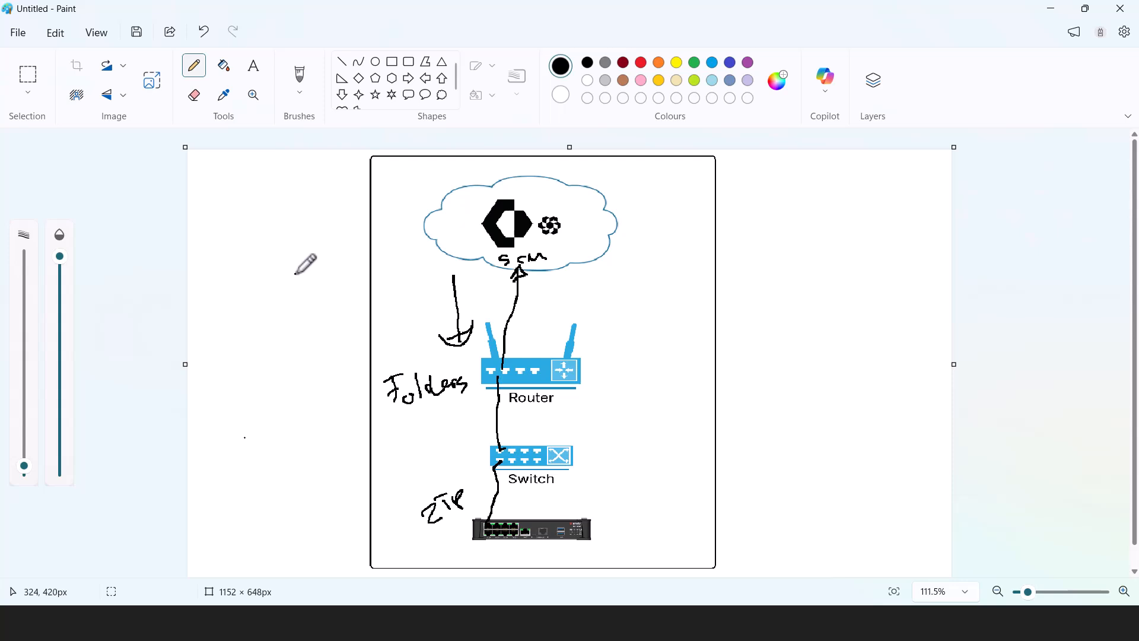
{"action": "mouse_move", "coordinate": [390, 421]}
{"action": "left_mouse_down"}
{"action": "mouse_move", "coordinate": [397, 436]}
{"action": "mouse_move", "coordinate": [423, 431]}
{"action": "mouse_move", "coordinate": [420, 422]}
{"action": "mouse_move", "coordinate": [442, 429]}
{"action": "mouse_move", "coordinate": [439, 448]}
{"action": "mouse_move", "coordinate": [468, 401]}
{"action": "mouse_move", "coordinate": [476, 418]}
{"action": "left_mouse_up"}
{"action": "left_click", "coordinate": [446, 420]}
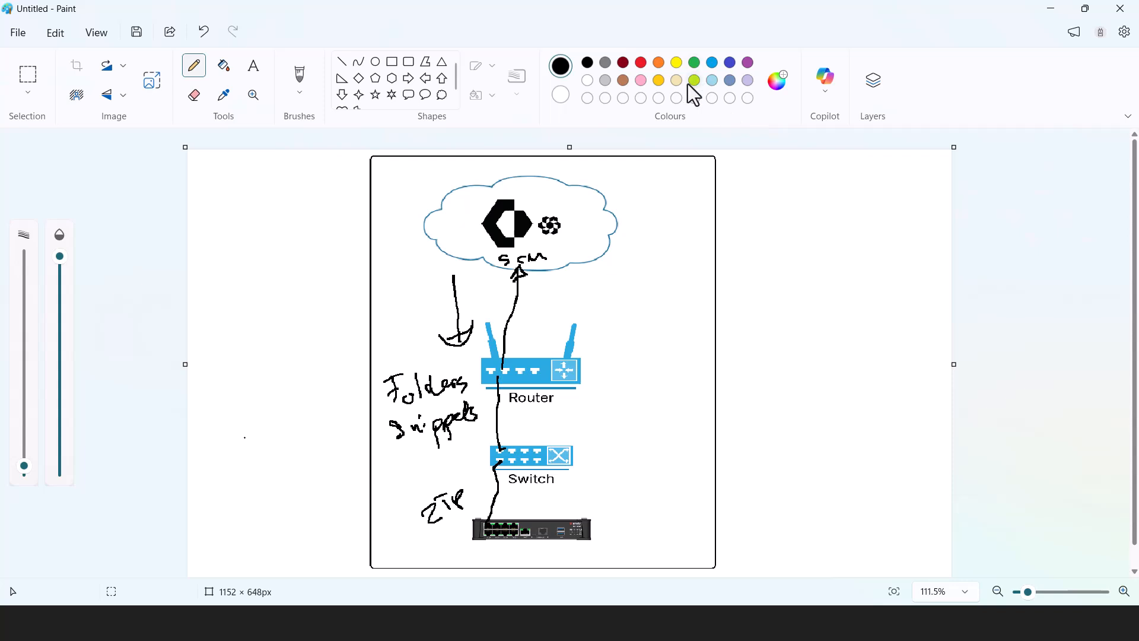
Trace a green path in Paint from the firewall up toward the cloud
{"action": "left_click", "coordinate": [695, 63]}
{"action": "mouse_move", "coordinate": [563, 518]}
{"action": "left_mouse_down"}
{"action": "mouse_move", "coordinate": [521, 519]}
{"action": "mouse_move", "coordinate": [519, 470]}
{"action": "left_mouse_up"}
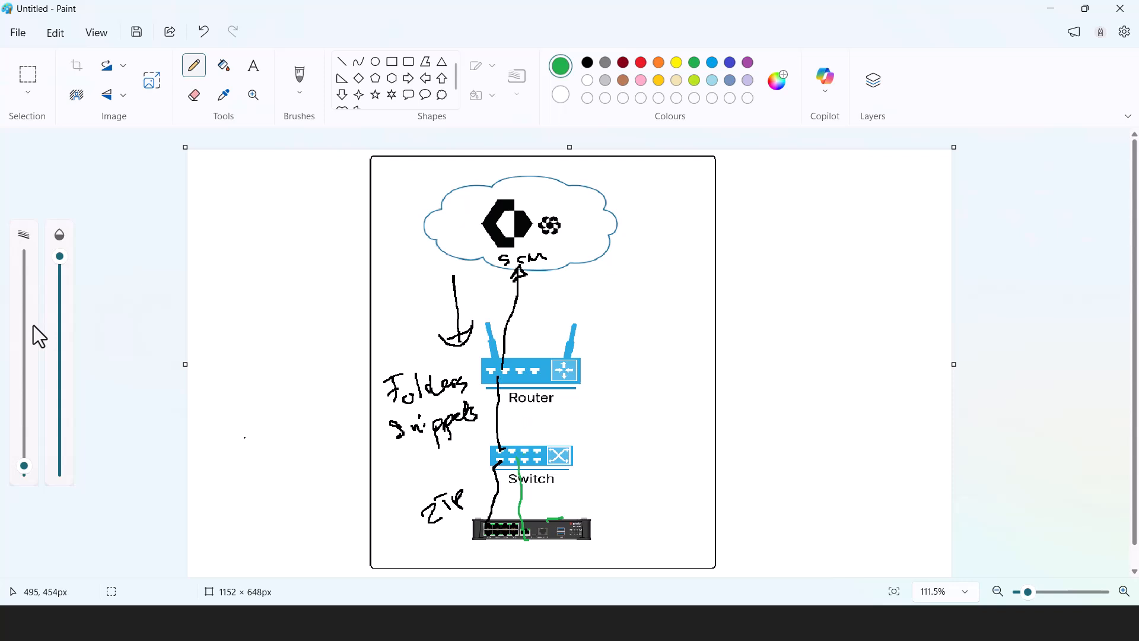
{"action": "mouse_move", "coordinate": [513, 444]}
{"action": "left_mouse_down"}
{"action": "mouse_move", "coordinate": [506, 362]}
{"action": "mouse_move", "coordinate": [528, 274]}
{"action": "mouse_move", "coordinate": [532, 285]}
{"action": "left_mouse_up"}
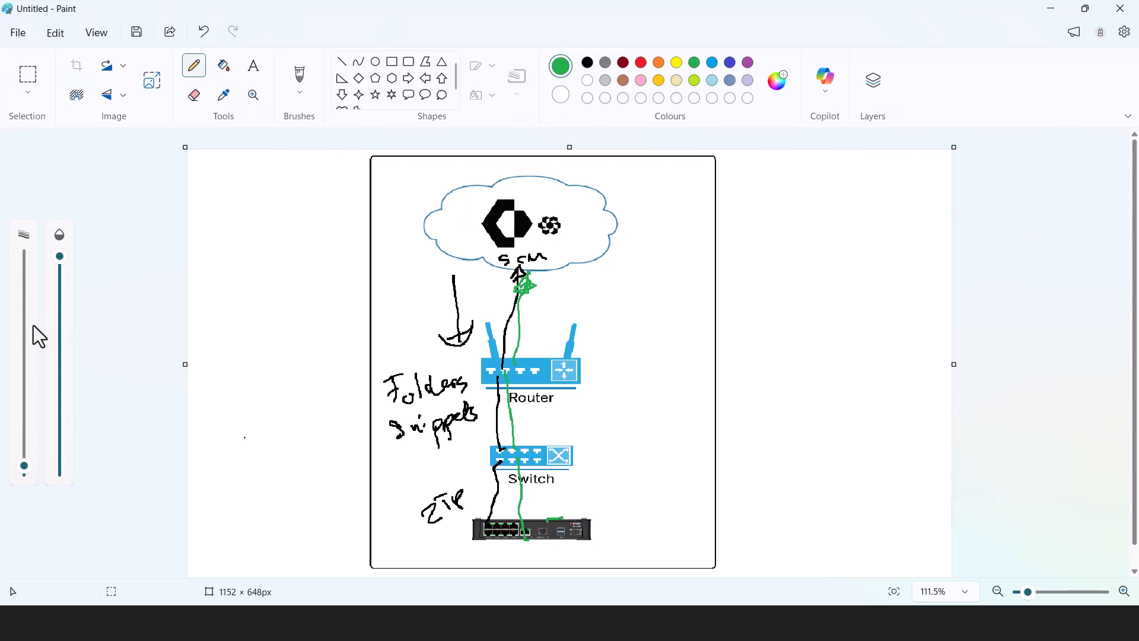
{"action": "left_click", "coordinate": [556, 507]}
{"action": "mouse_move", "coordinate": [526, 502]}
{"action": "left_mouse_down"}
{"action": "mouse_move", "coordinate": [584, 493]}
{"action": "mouse_move", "coordinate": [577, 483]}
{"action": "left_mouse_up"}
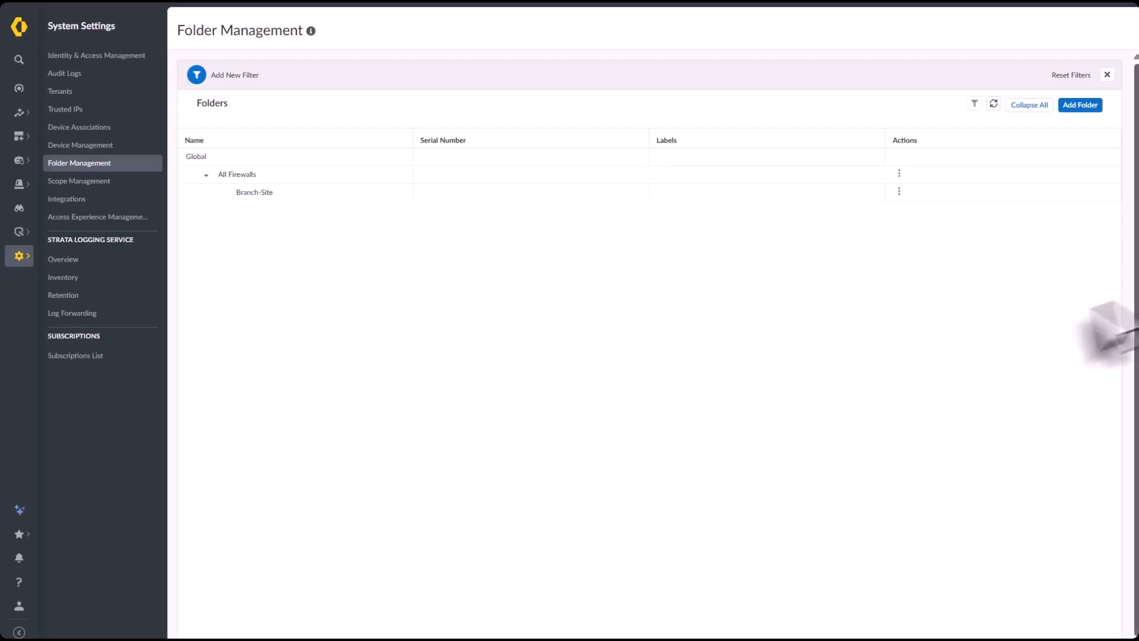
{"action": "mouse_move", "coordinate": [116, 173]}
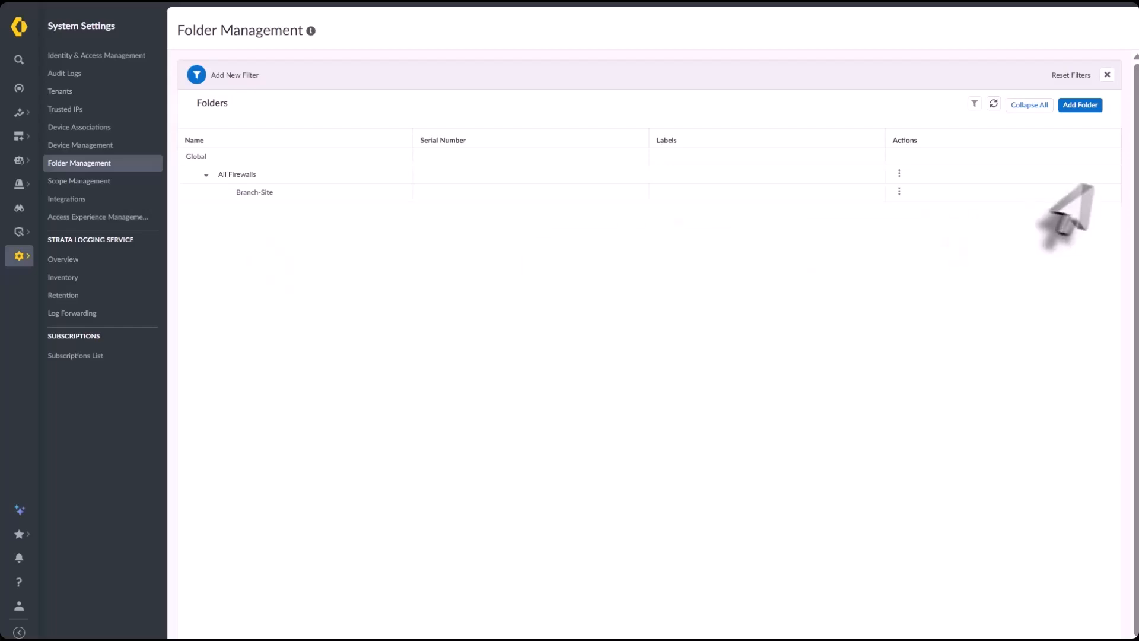
Start a new folder named London
{"action": "left_click", "coordinate": [1080, 104]}
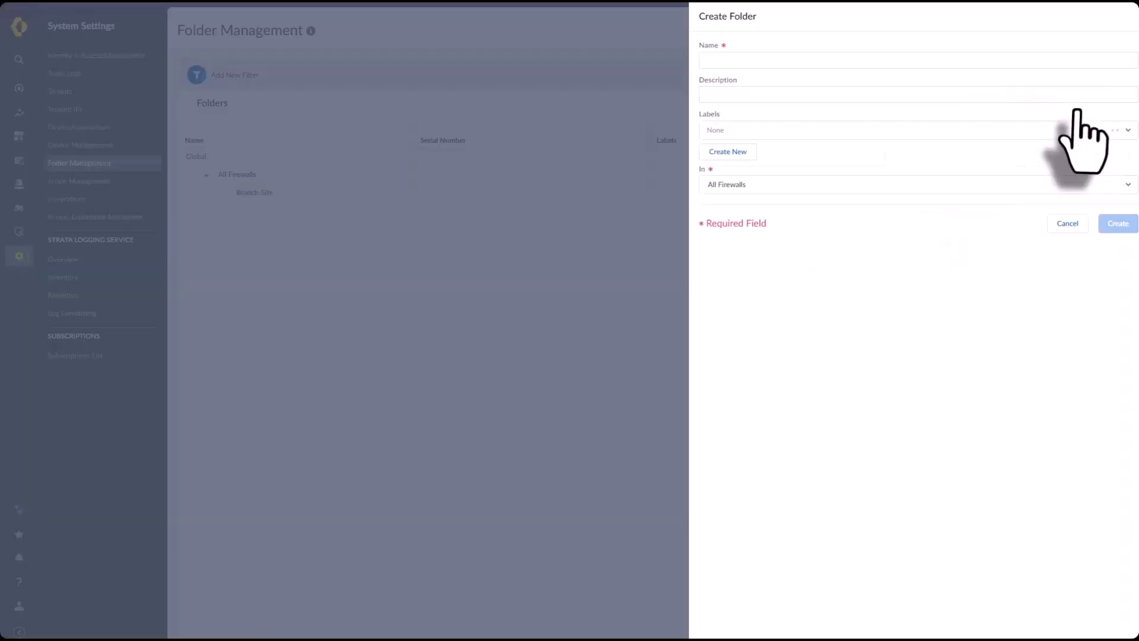
{"action": "left_click", "coordinate": [719, 61]}
{"action": "type", "text": "London"}
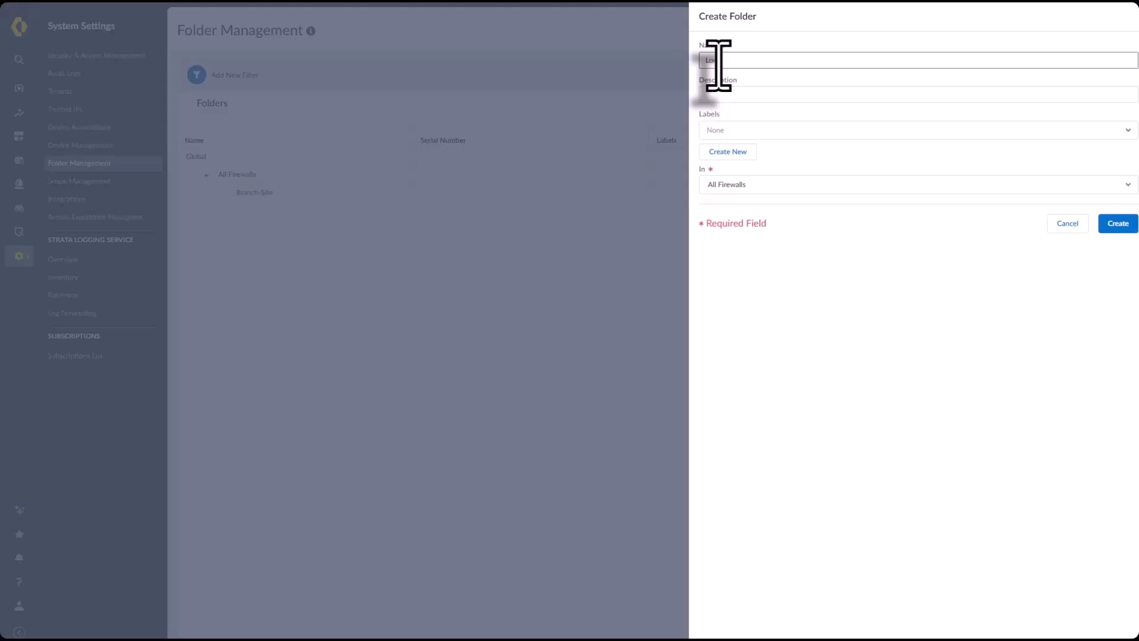
{"action": "left_click", "coordinate": [730, 132]}
{"action": "left_click", "coordinate": [755, 254]}
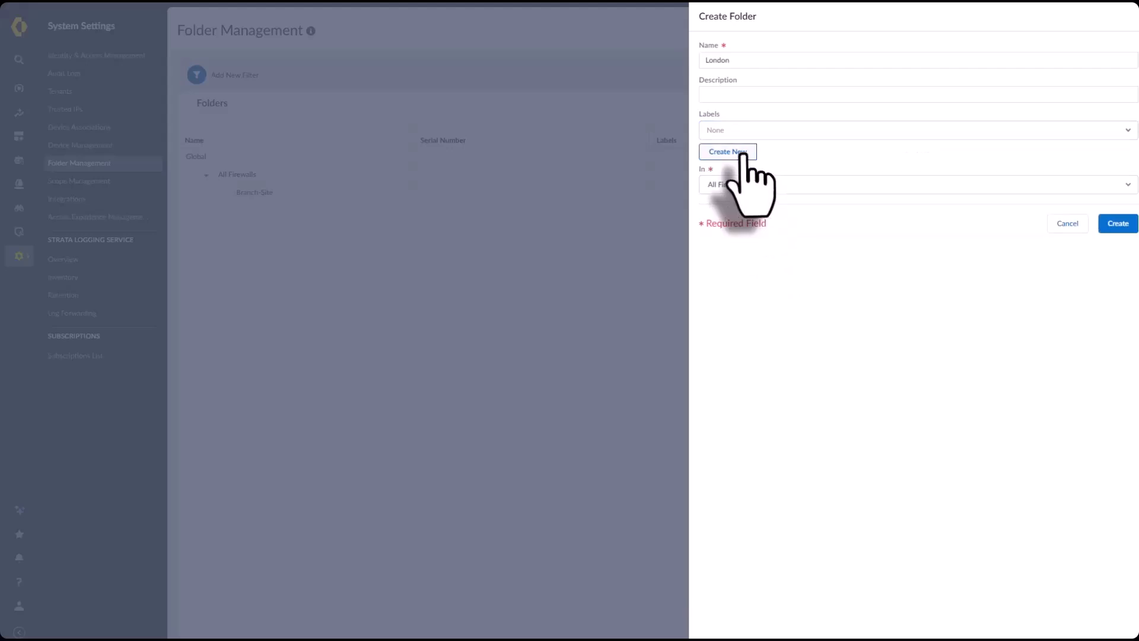
Create a new label named Branches and open a new label group form
{"action": "left_click", "coordinate": [736, 153]}
{"action": "left_click", "coordinate": [730, 95]}
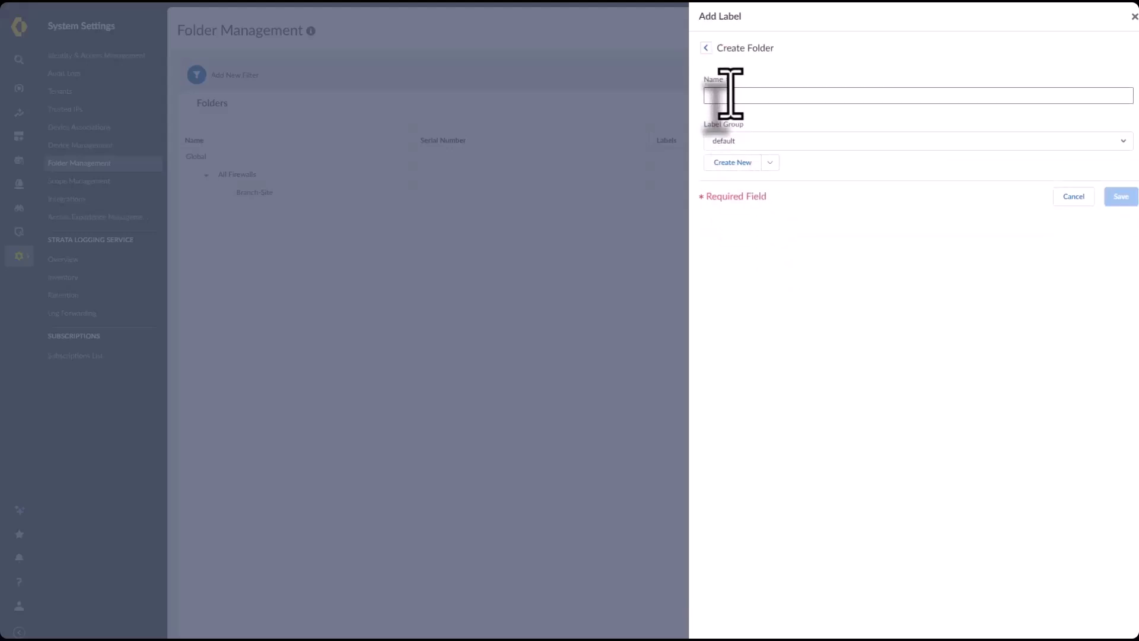
{"action": "type", "text": "u"}
{"action": "type", "text": "ond"}
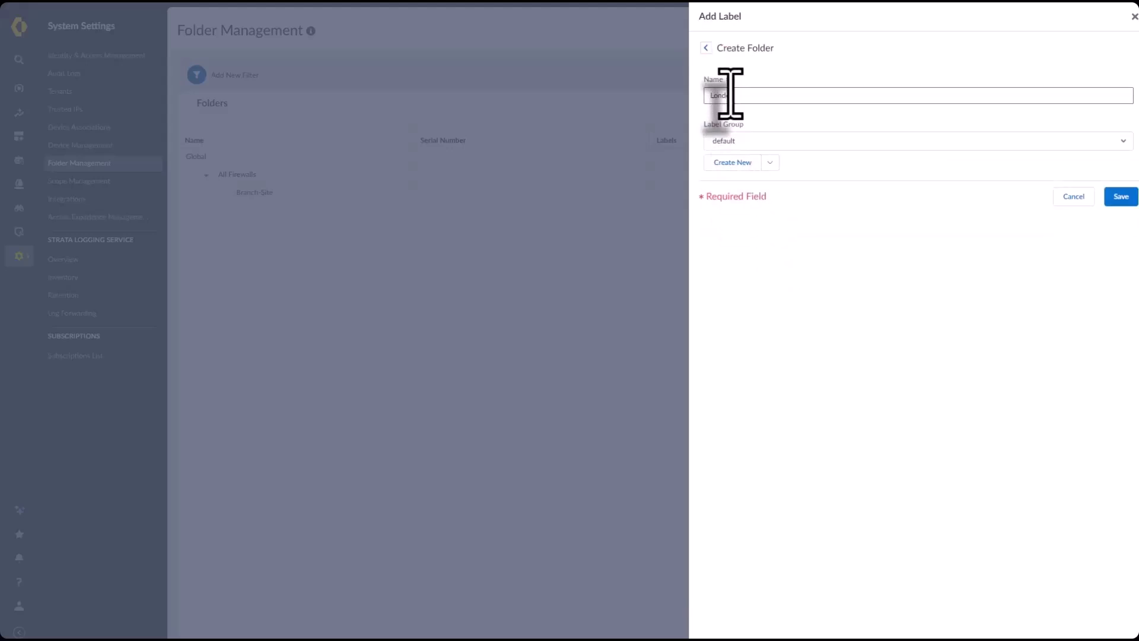
{"action": "type", "text": "on"}
{"action": "left_click_drag", "start_coordinate": [740, 96], "coordinate": [703, 96]}
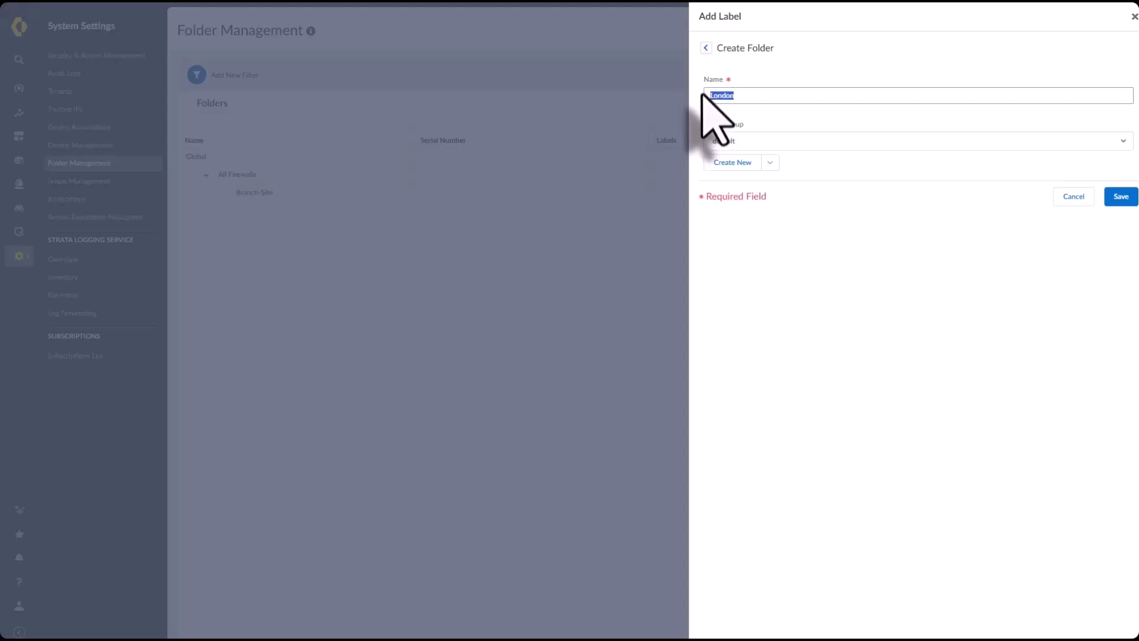
{"action": "type", "text": "Be"}
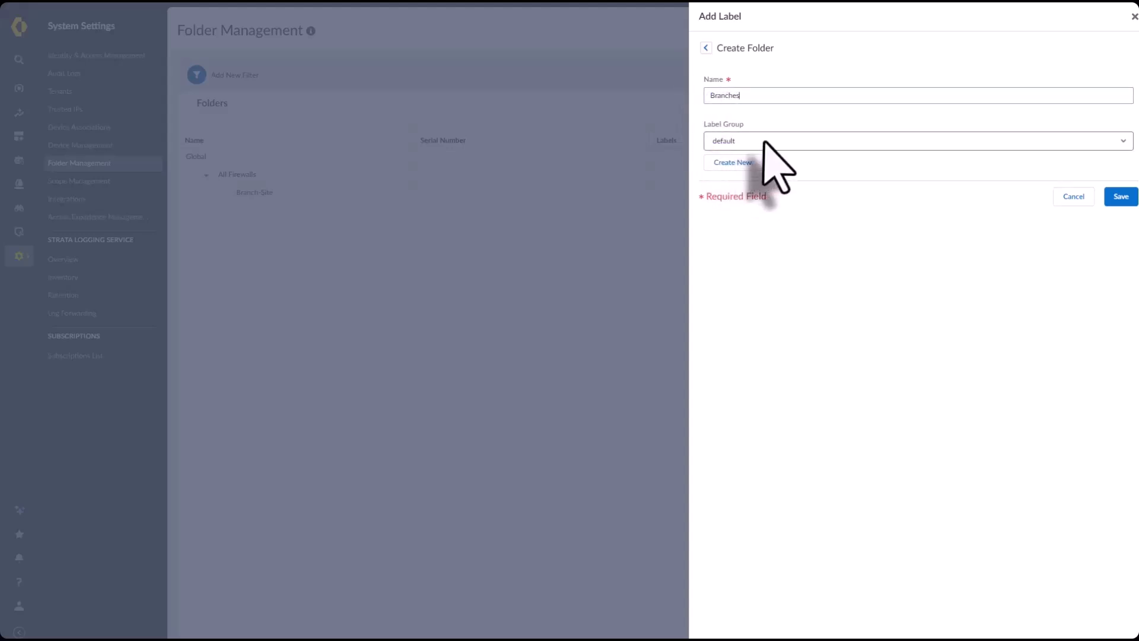
{"action": "left_click", "coordinate": [746, 163]}
{"action": "left_click", "coordinate": [731, 97]}
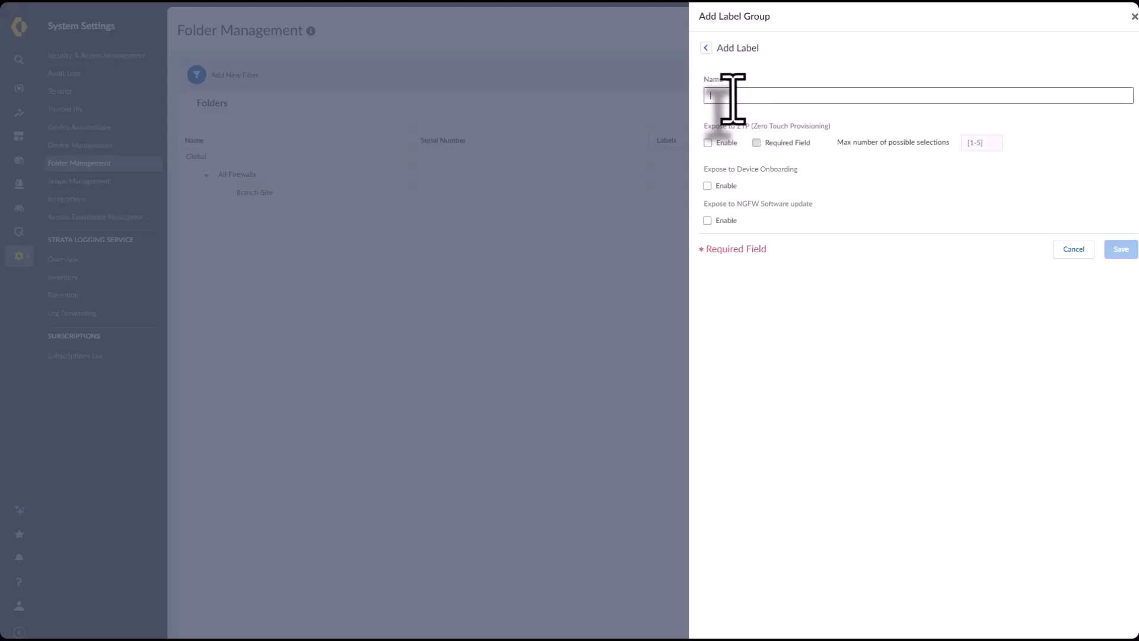
Save label group Braches-LG, required in ZTP and exposed to device onboarding and NGFW software updates
{"action": "type", "text": "Be"}
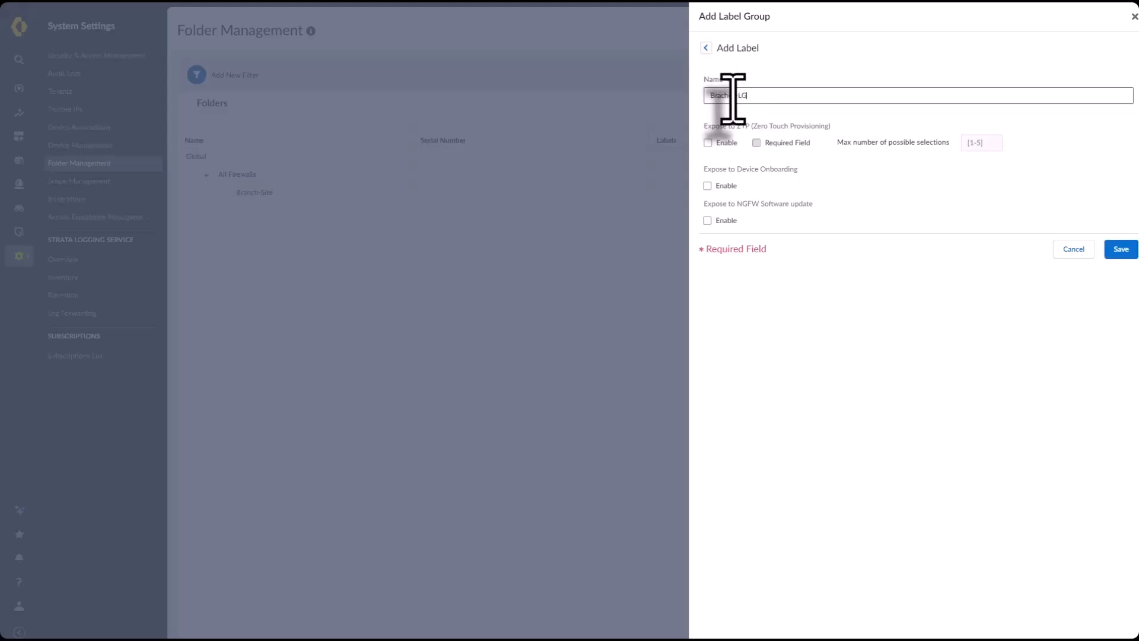
{"action": "left_click", "coordinate": [707, 142]}
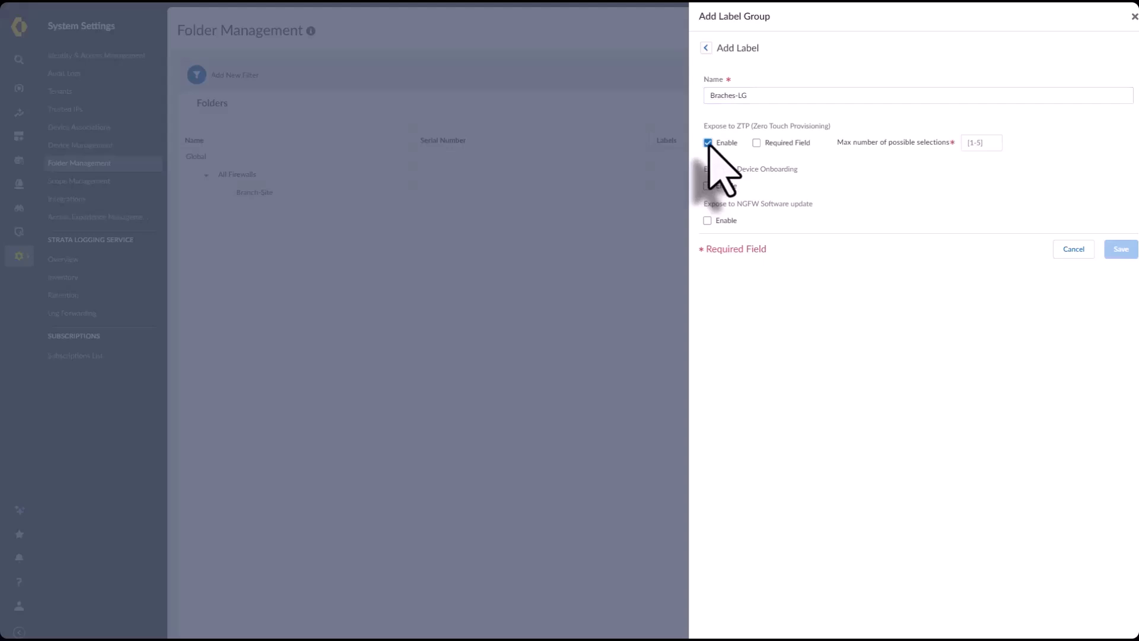
{"action": "left_click", "coordinate": [756, 142]}
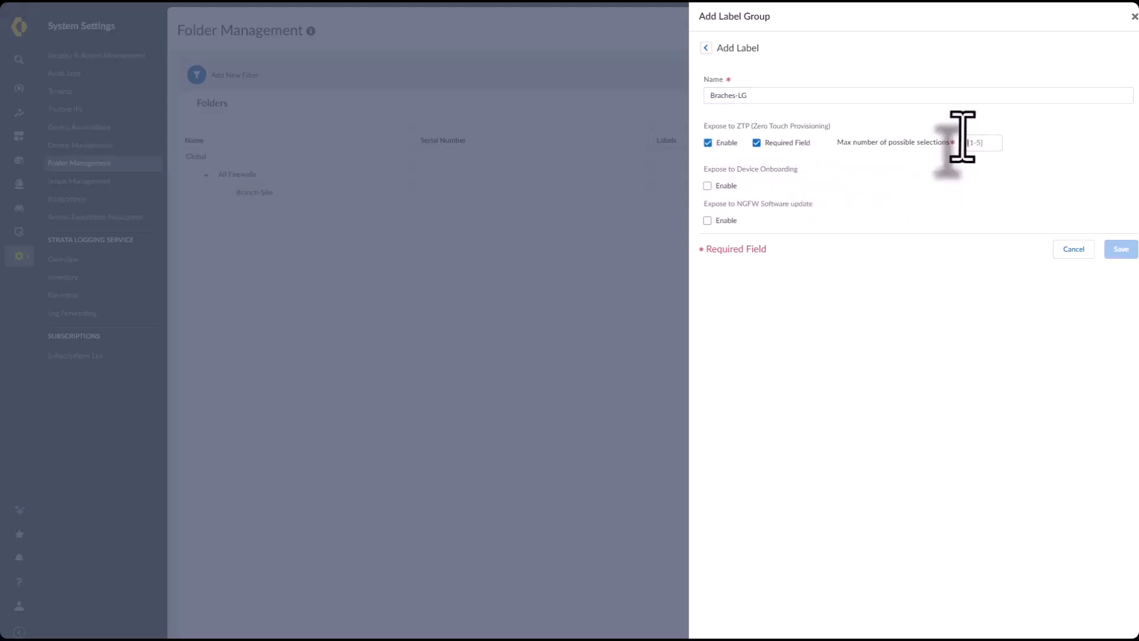
{"action": "type", "text": "1"}
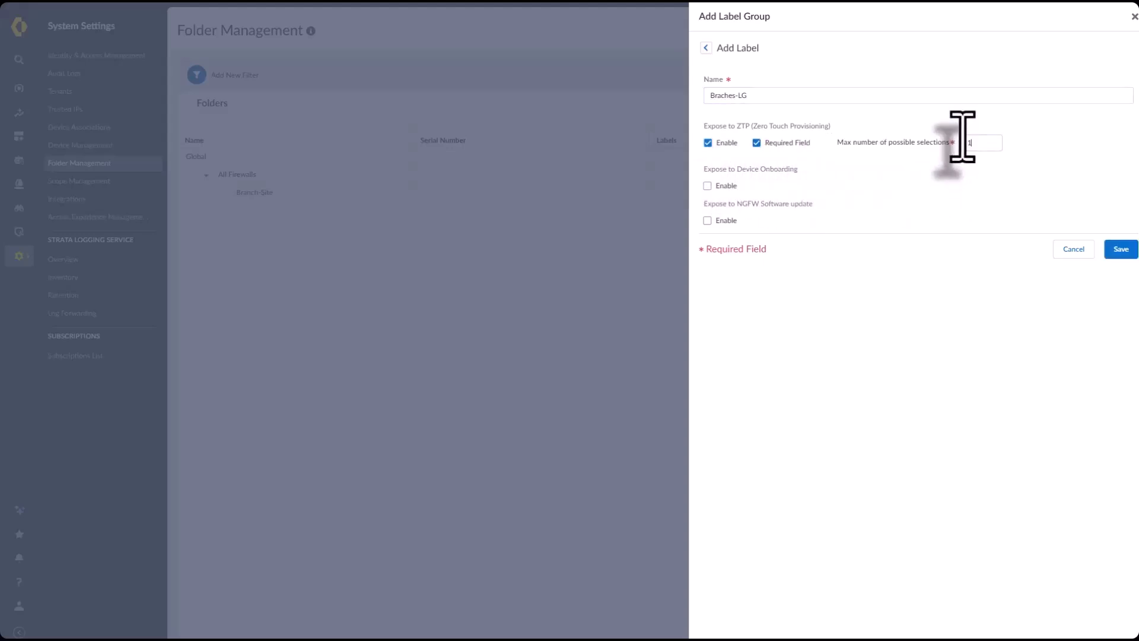
{"action": "left_click", "coordinate": [707, 186]}
{"action": "left_click", "coordinate": [707, 221]}
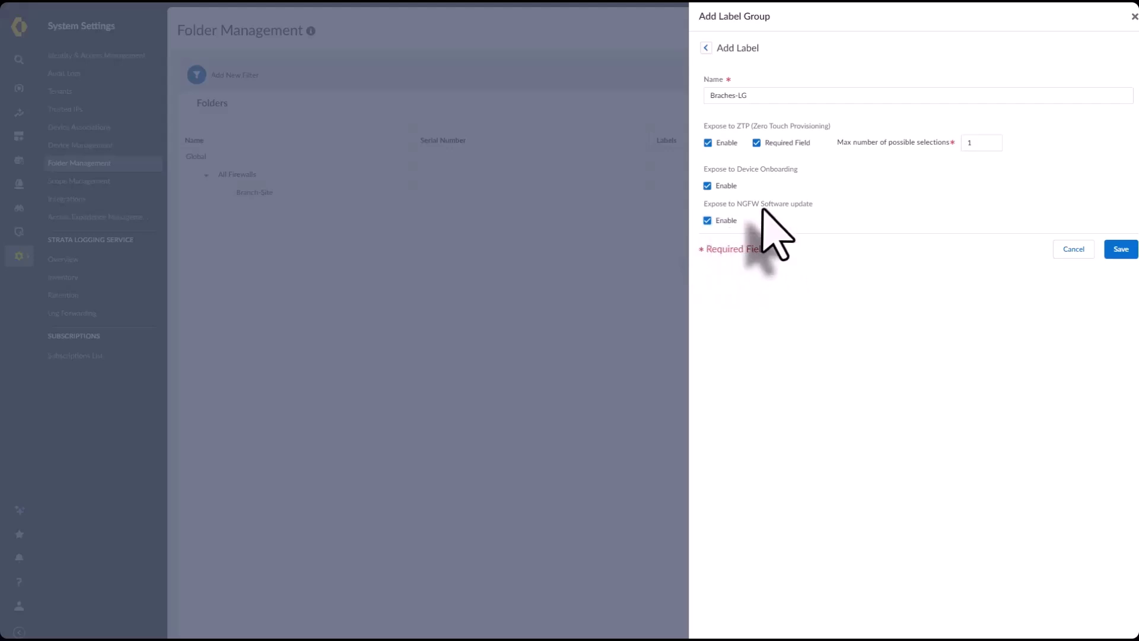
{"action": "left_click", "coordinate": [1127, 253]}
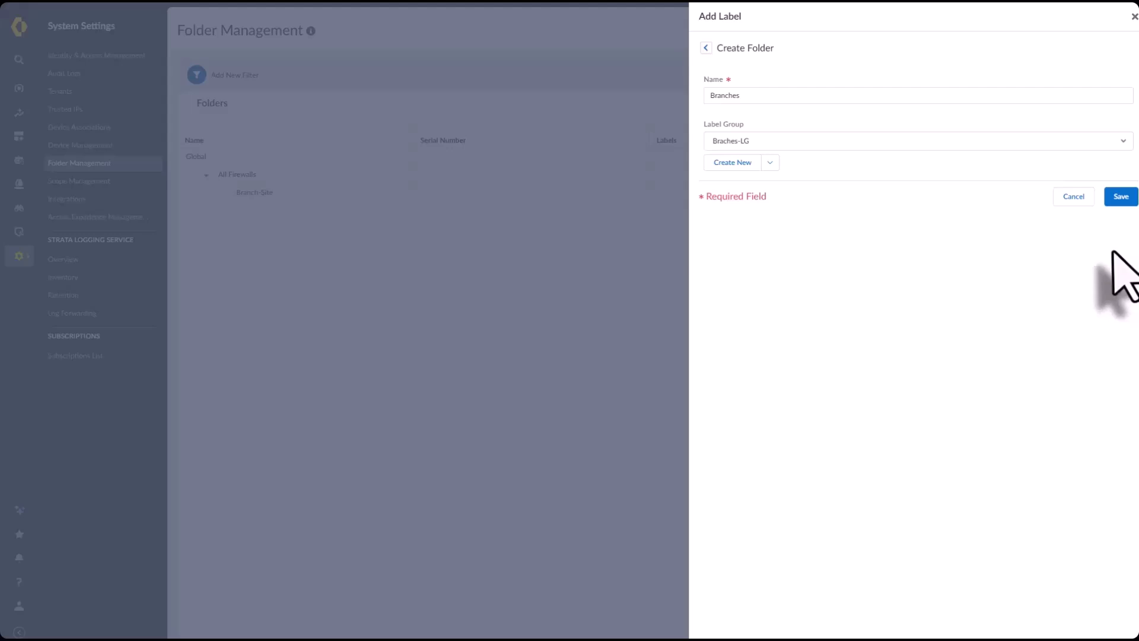
Save the Branches label, tag the London folder with it, and create it inside Branch-Site
{"action": "left_click", "coordinate": [1121, 198]}
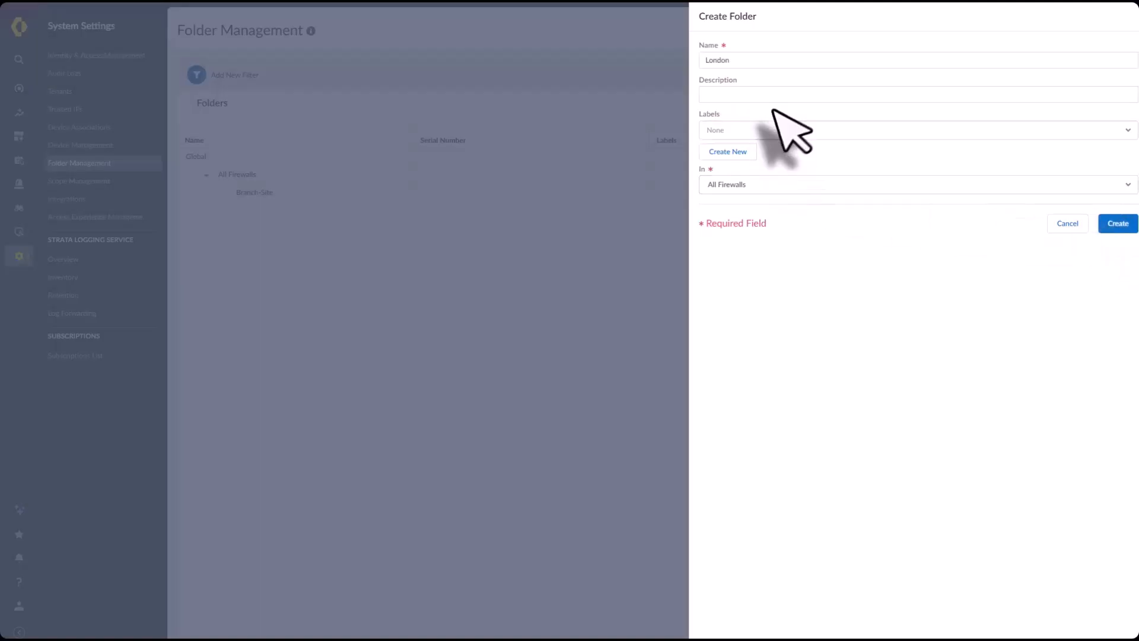
{"action": "left_click", "coordinate": [730, 127]}
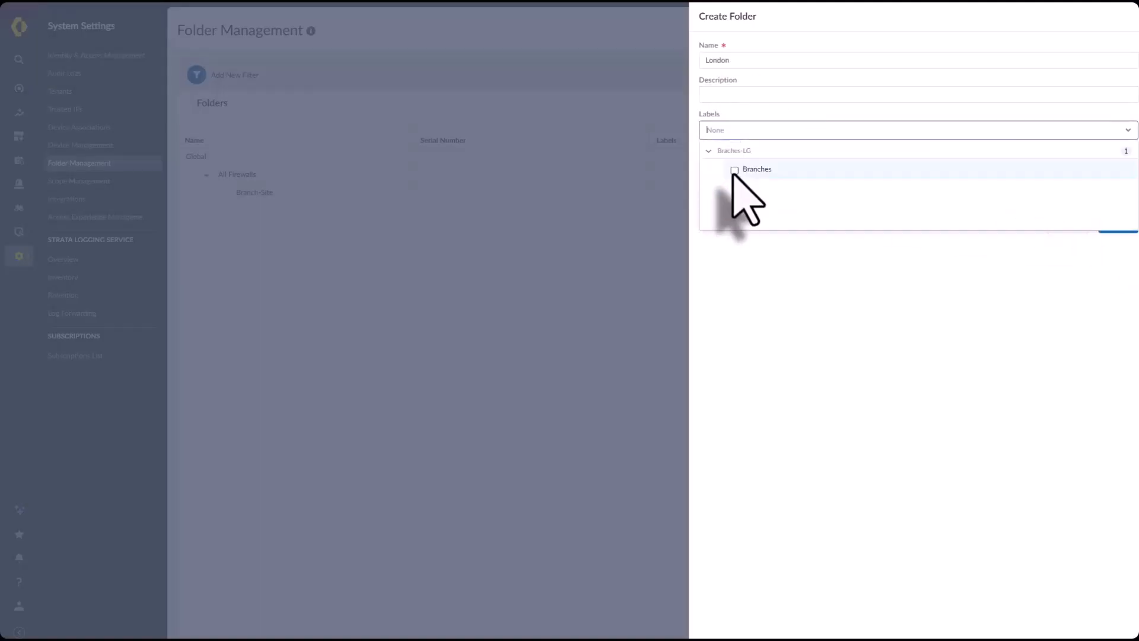
{"action": "left_click", "coordinate": [734, 170]}
{"action": "left_click", "coordinate": [814, 304]}
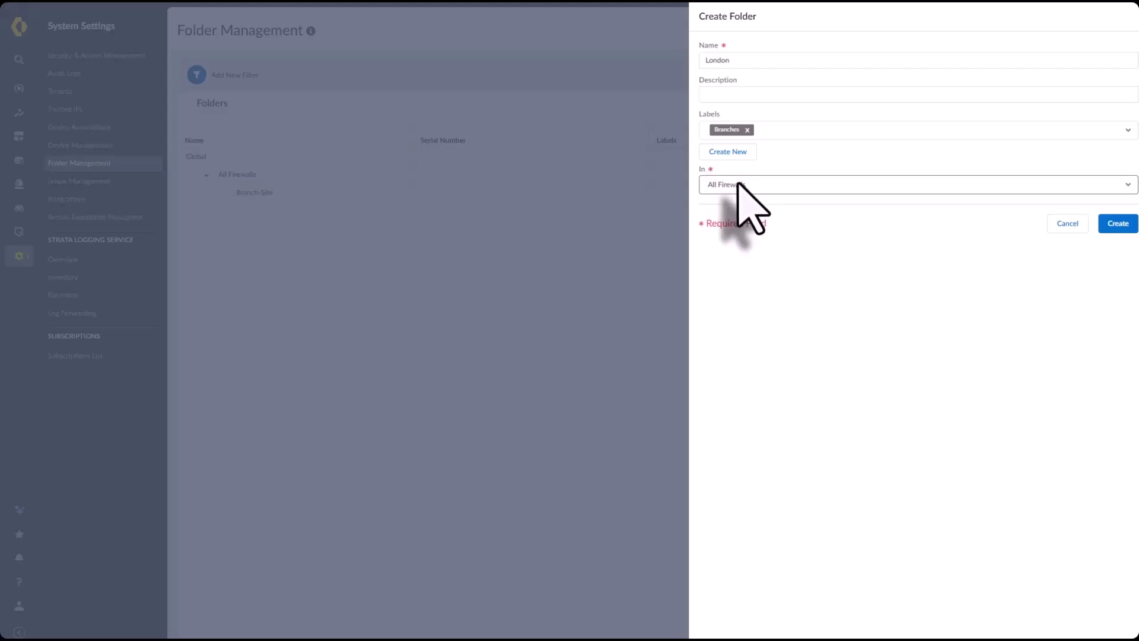
{"action": "left_click", "coordinate": [739, 184]}
{"action": "left_click", "coordinate": [735, 232]}
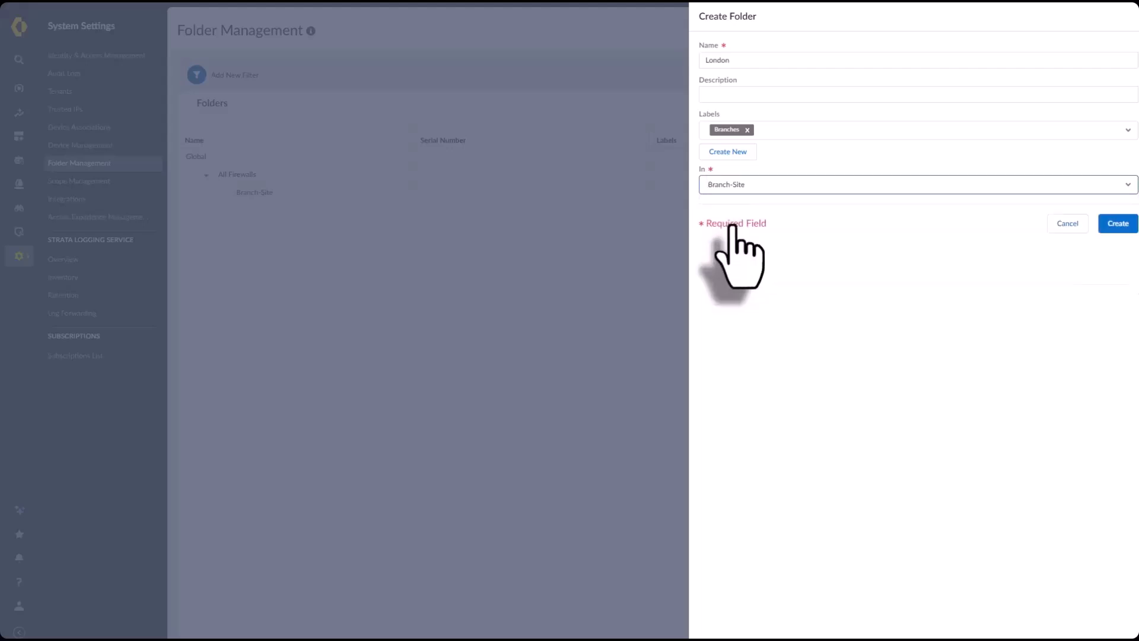
{"action": "left_click", "coordinate": [1117, 223]}
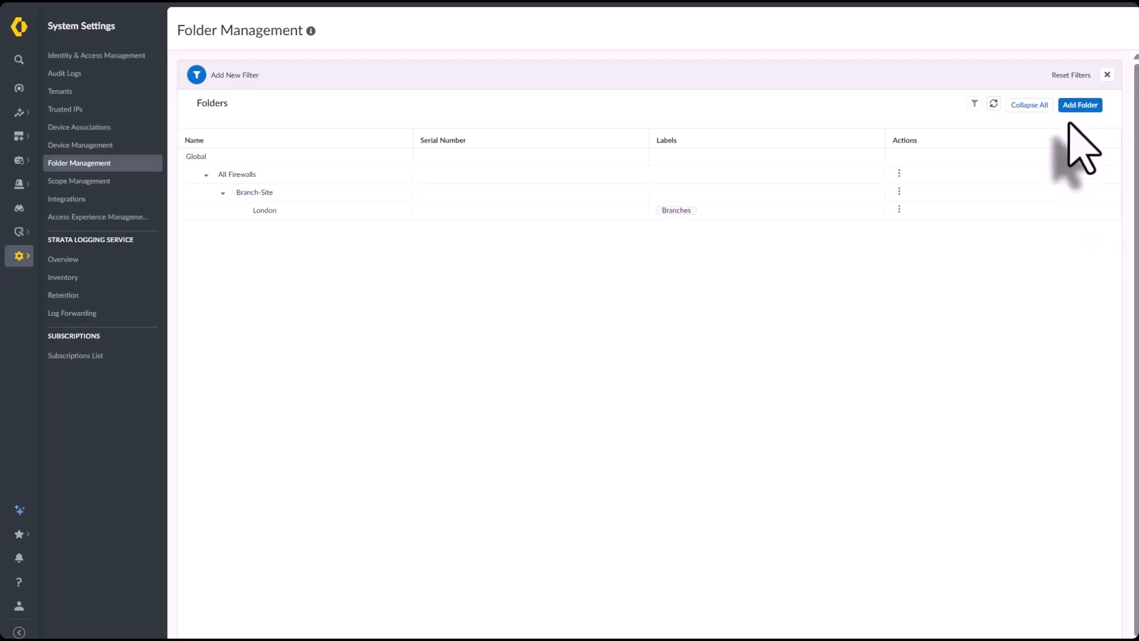
Create folder ZTP-Onboarding under All Firewalls with a test-folder description and the Branches label
{"action": "left_click", "coordinate": [1078, 106]}
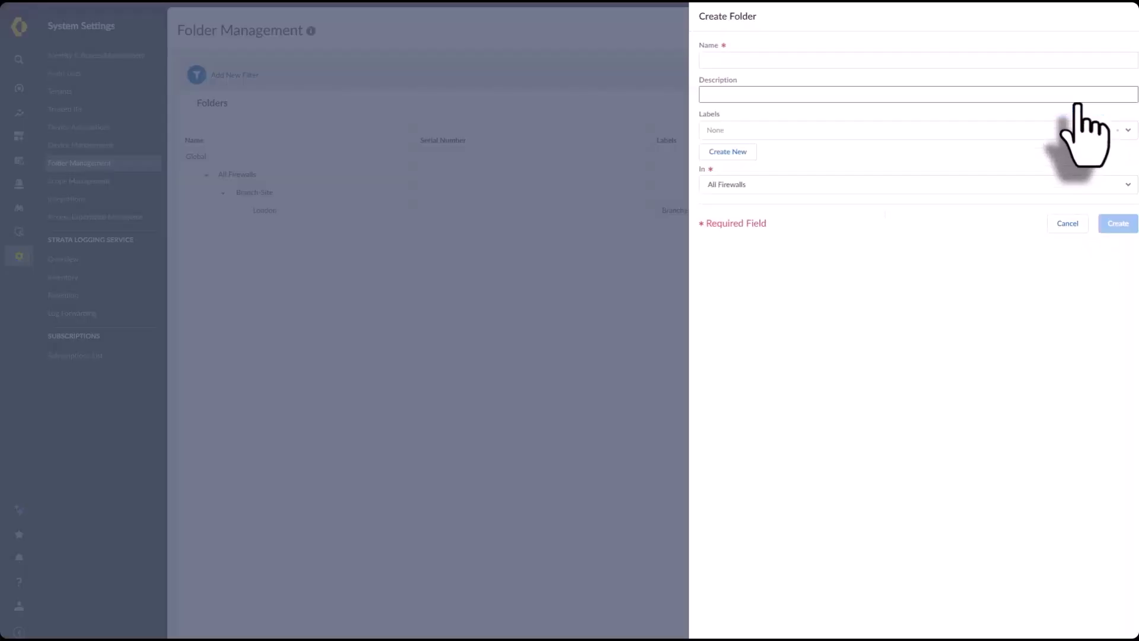
{"action": "left_click", "coordinate": [720, 59]}
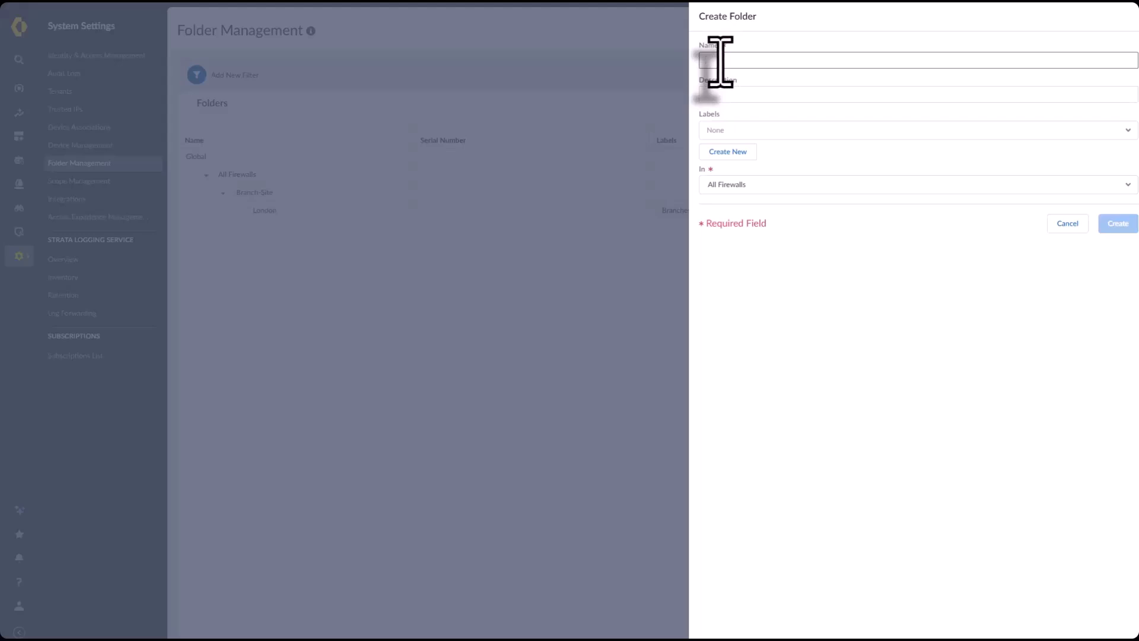
{"action": "type", "text": "Z"}
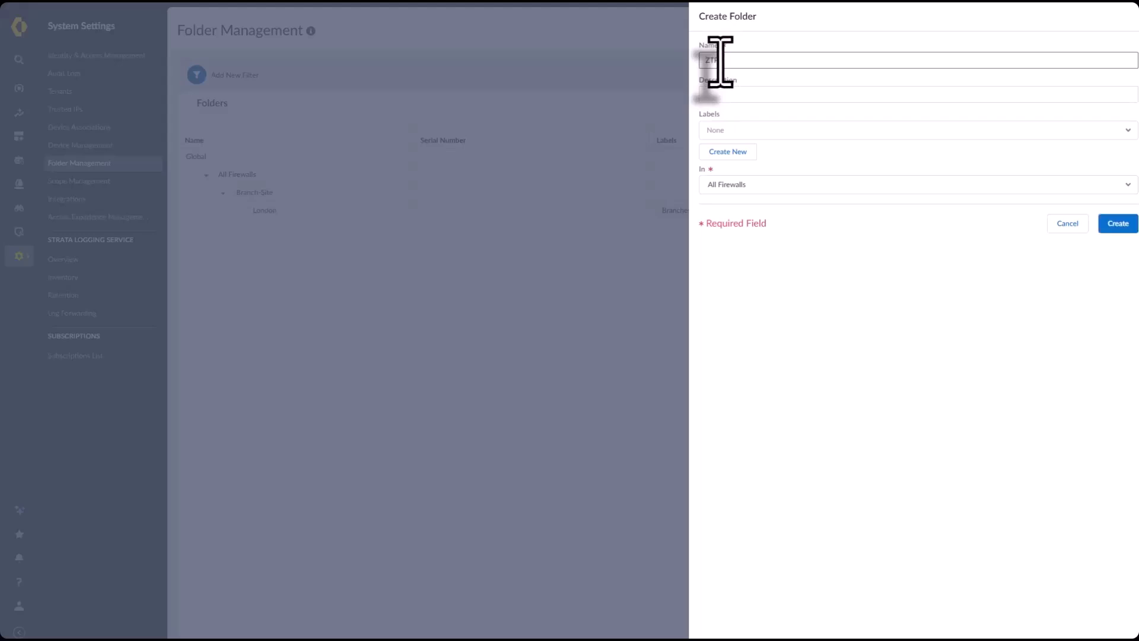
{"action": "type", "text": "TP Onbo"}
{"action": "left_click", "coordinate": [718, 95]}
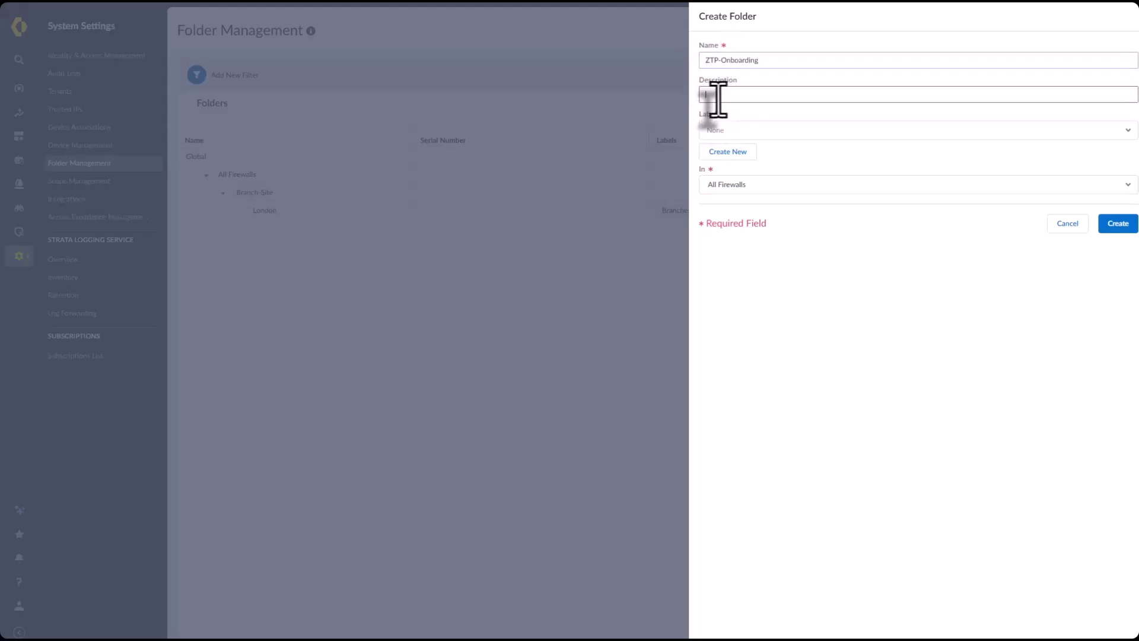
{"action": "type", "text": "Test"}
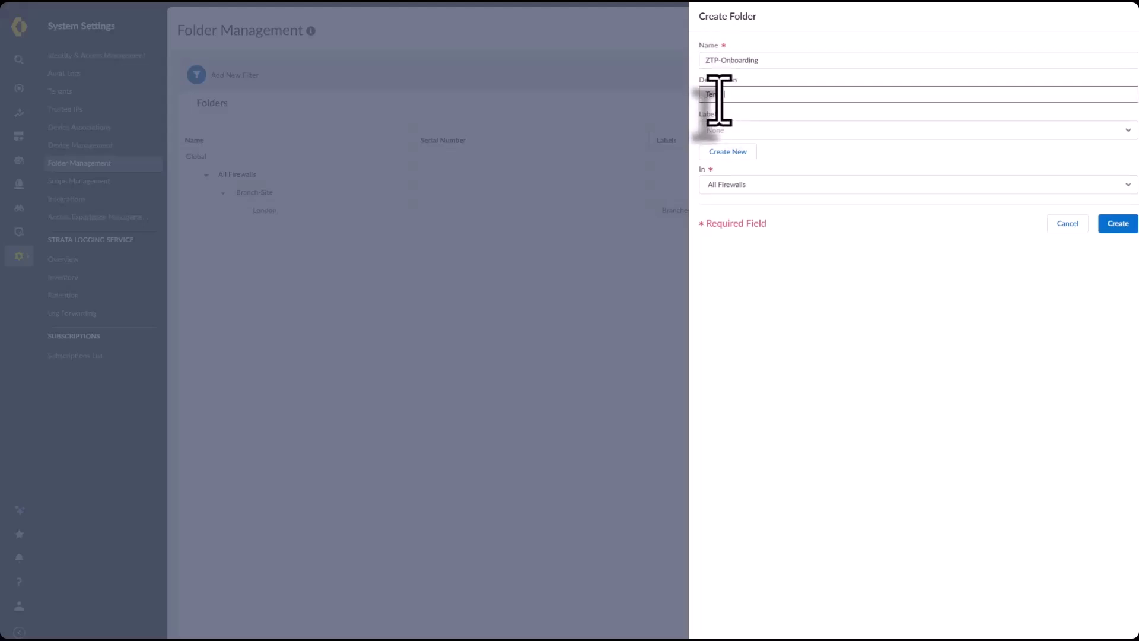
{"action": "type", "text": " folder for onboarding"}
{"action": "left_click", "coordinate": [765, 130]}
{"action": "left_click", "coordinate": [741, 169]}
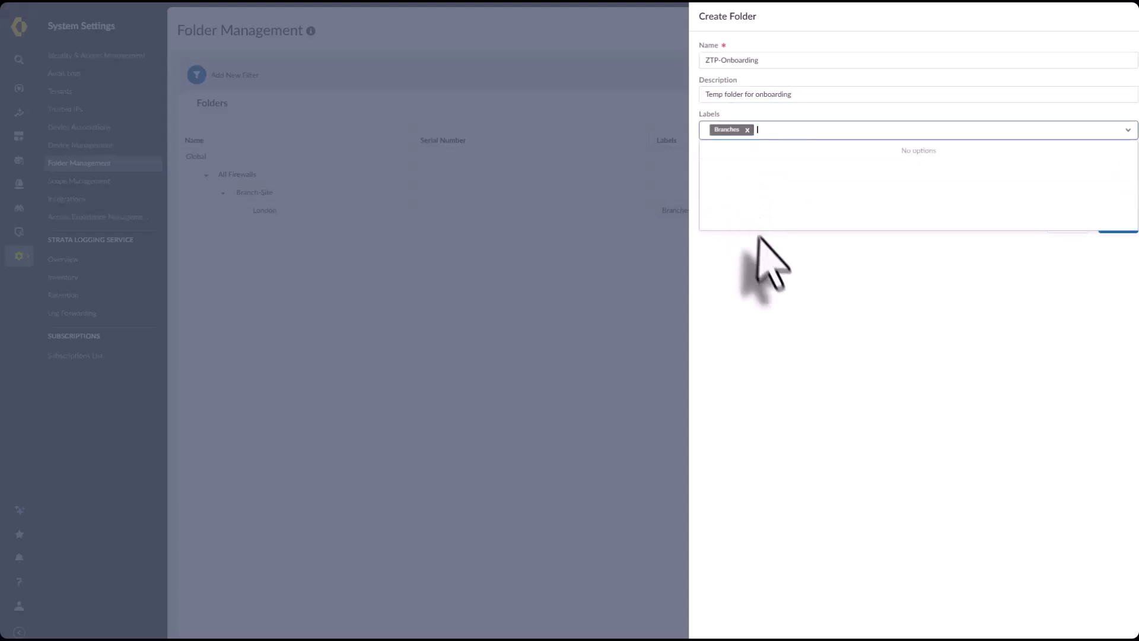
{"action": "left_click", "coordinate": [746, 187]}
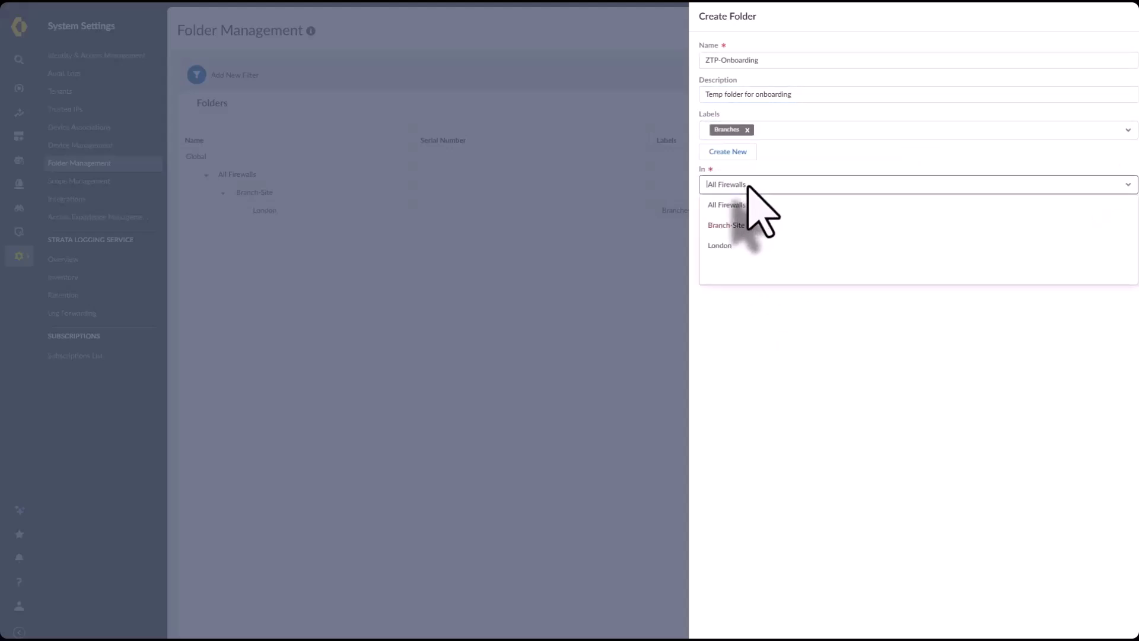
{"action": "left_click", "coordinate": [746, 205]}
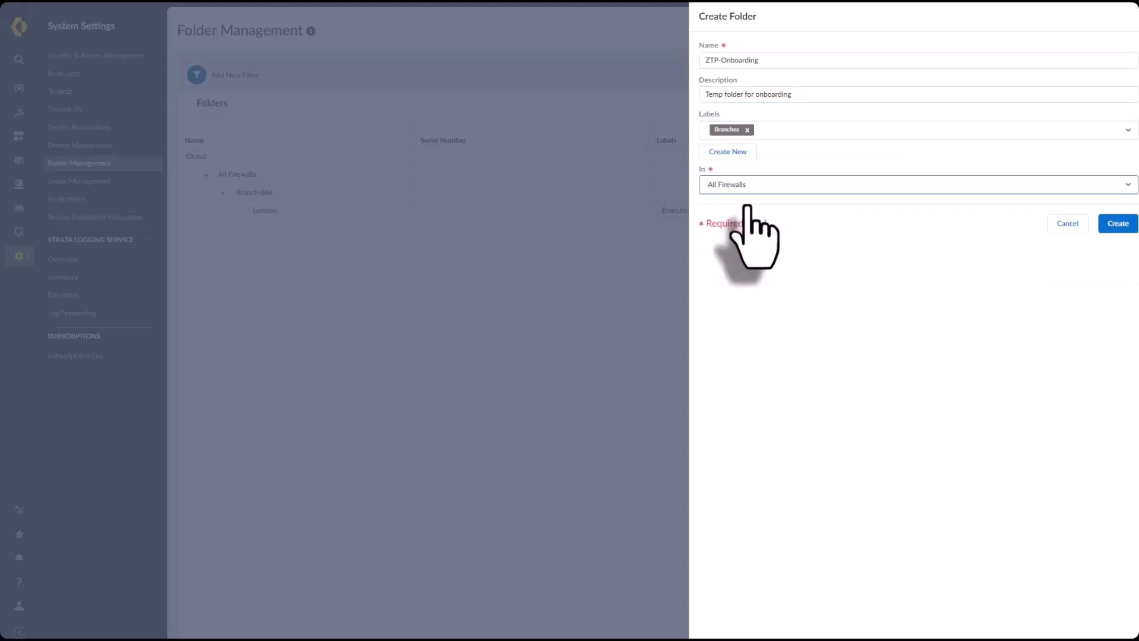
{"action": "left_click", "coordinate": [1126, 228]}
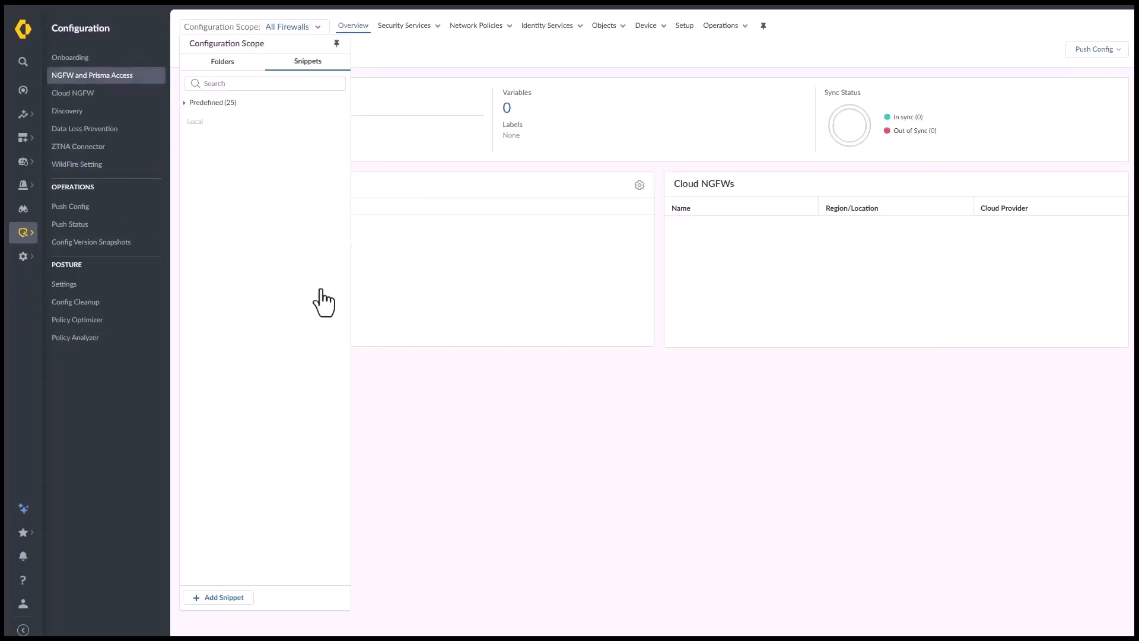
Create the Management snippet, described 'Mgt interface settings', tagged with the Branches label
{"action": "left_click", "coordinate": [224, 597]}
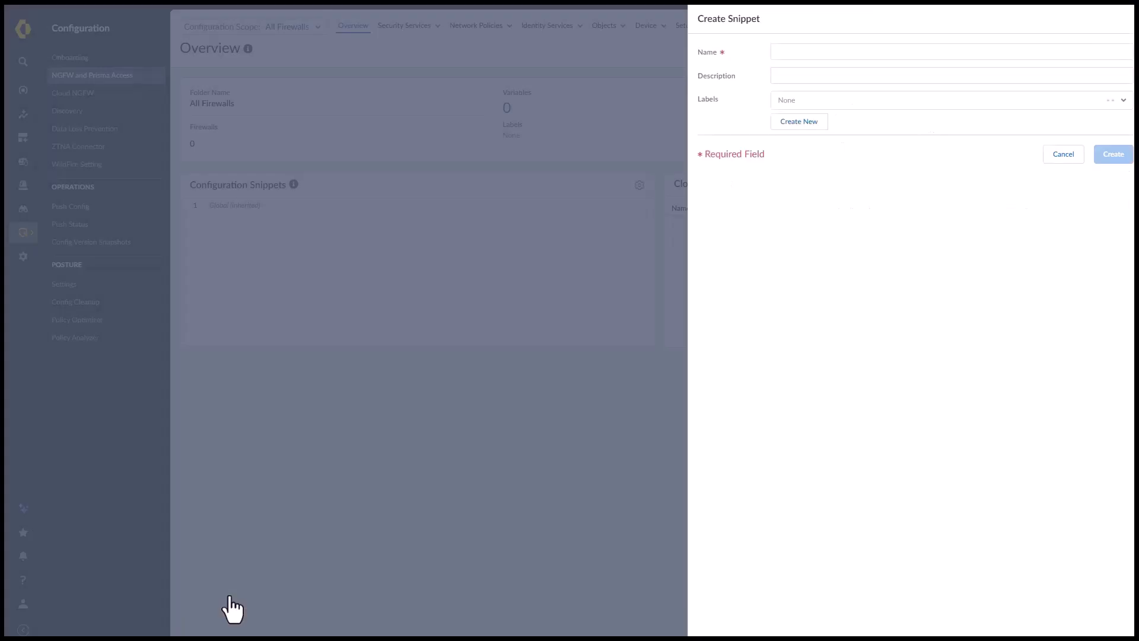
{"action": "left_click", "coordinate": [783, 53]}
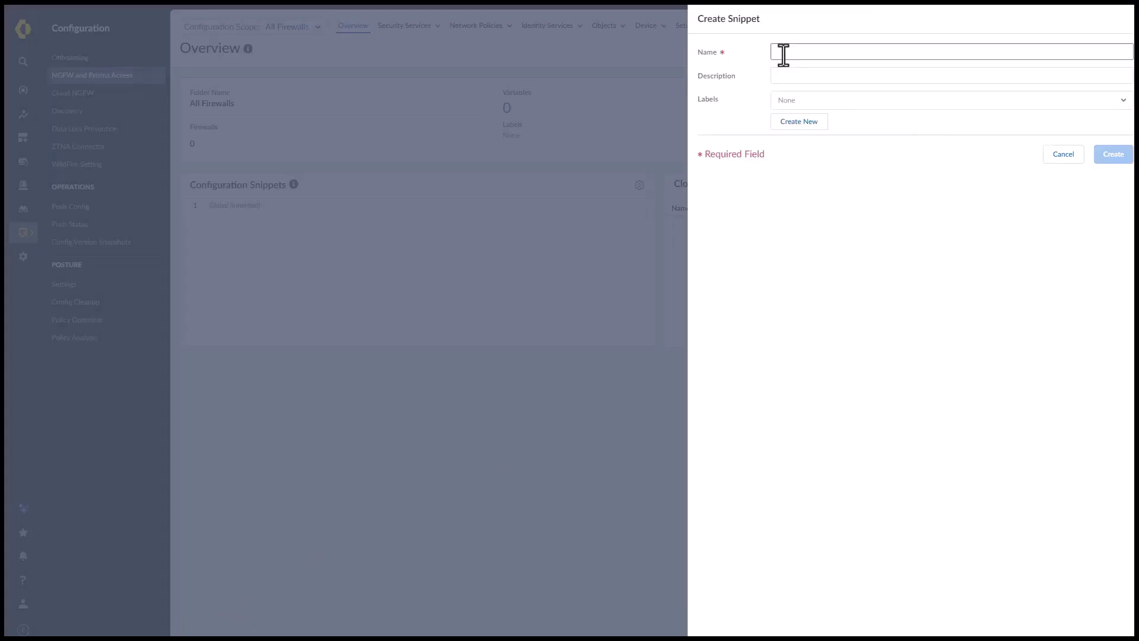
{"action": "type", "text": "Management"}
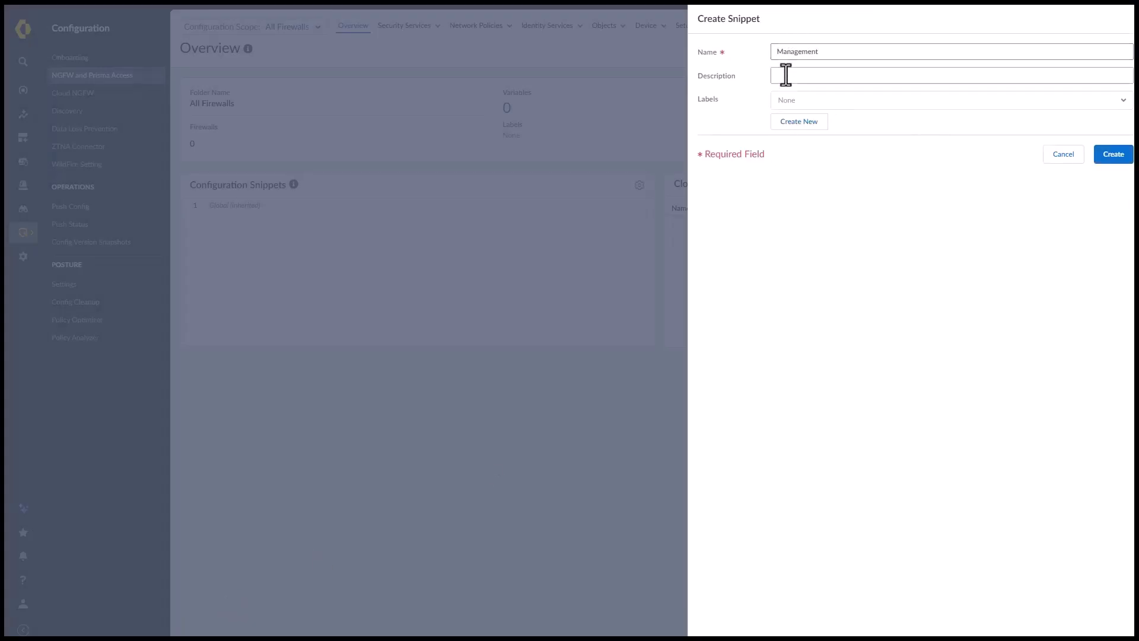
{"action": "left_click", "coordinate": [785, 74]}
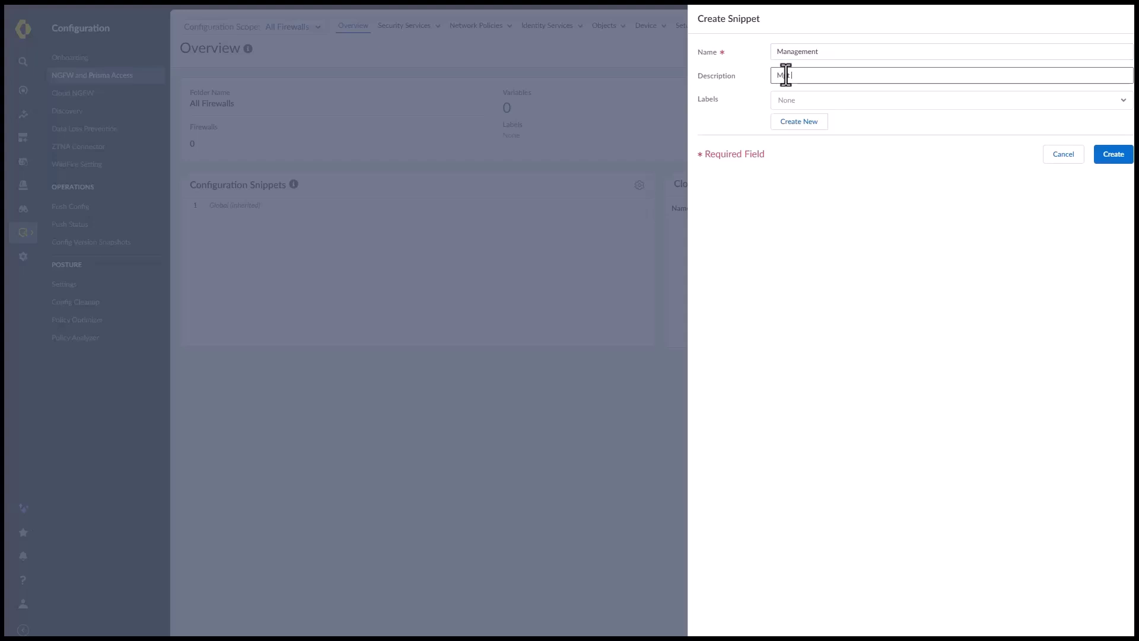
{"action": "type", "text": "Mgt interface settings"}
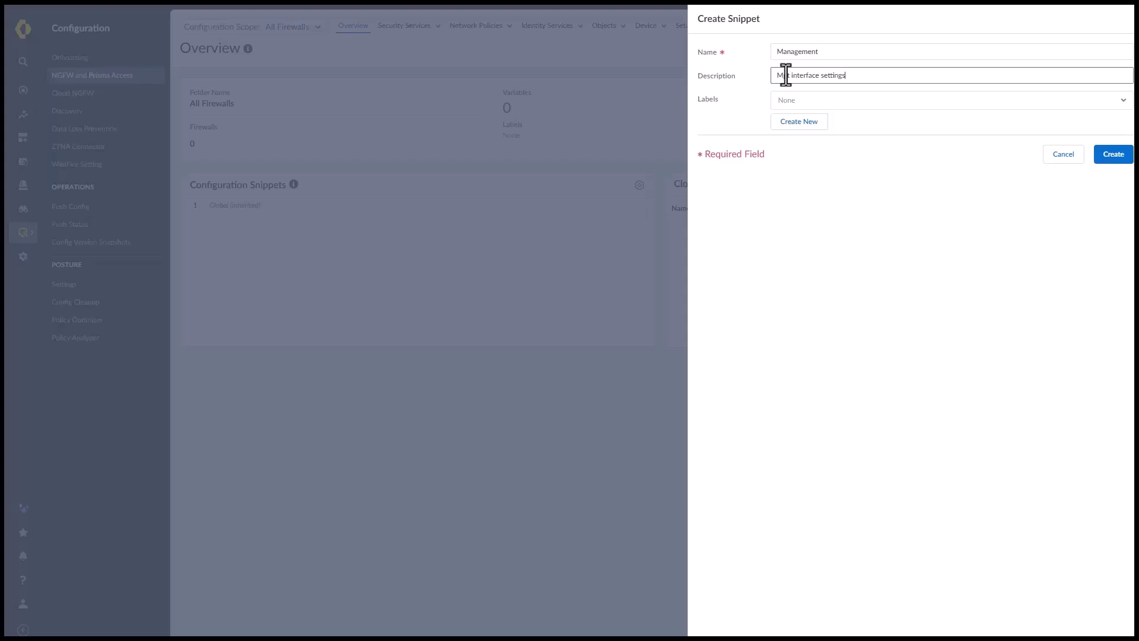
{"action": "left_click", "coordinate": [857, 104]}
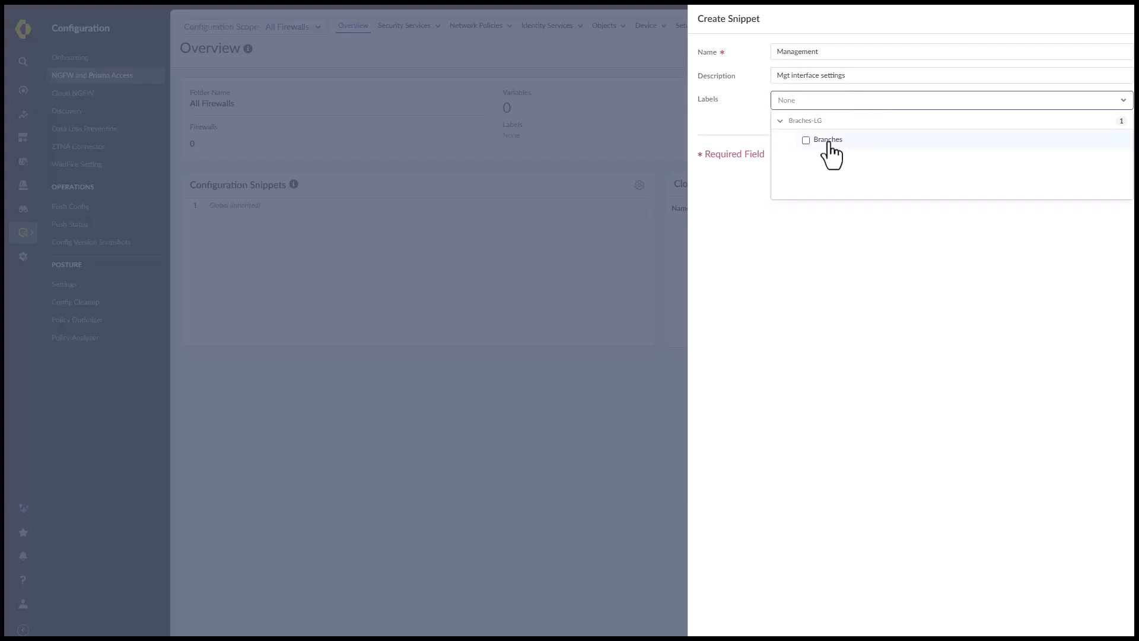
{"action": "left_click", "coordinate": [805, 140]}
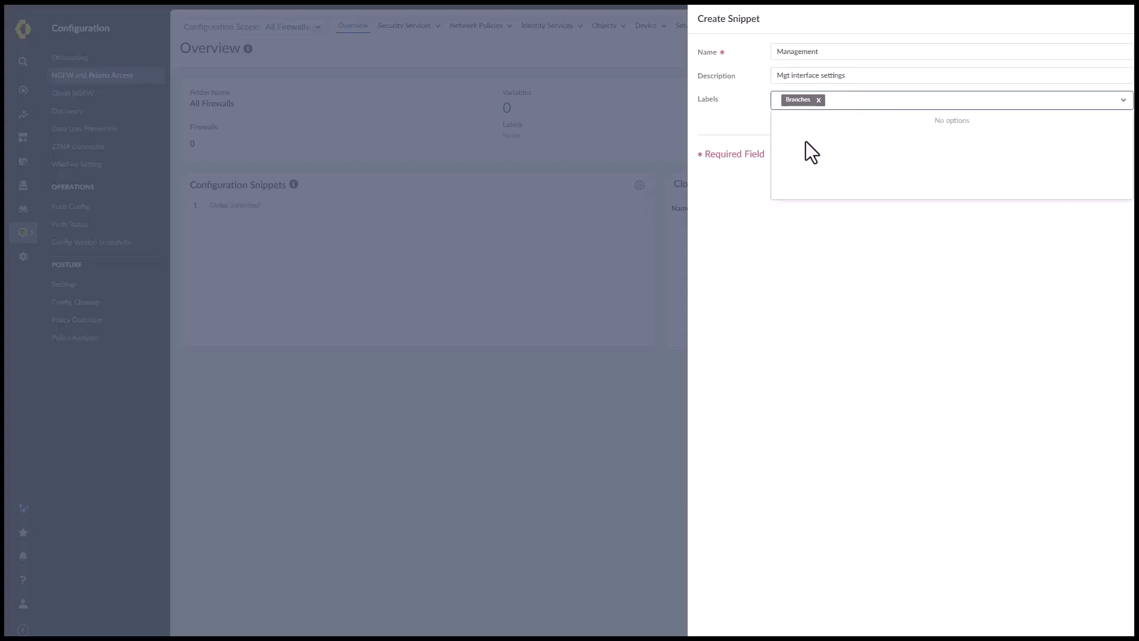
{"action": "left_click", "coordinate": [833, 108]}
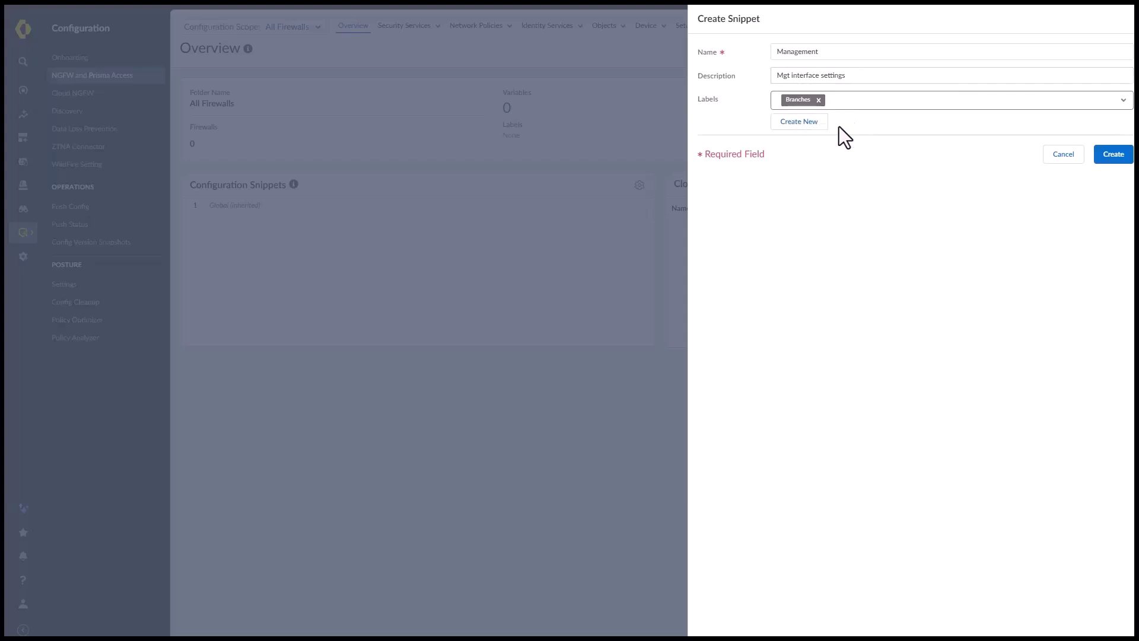
{"action": "left_click", "coordinate": [1108, 160]}
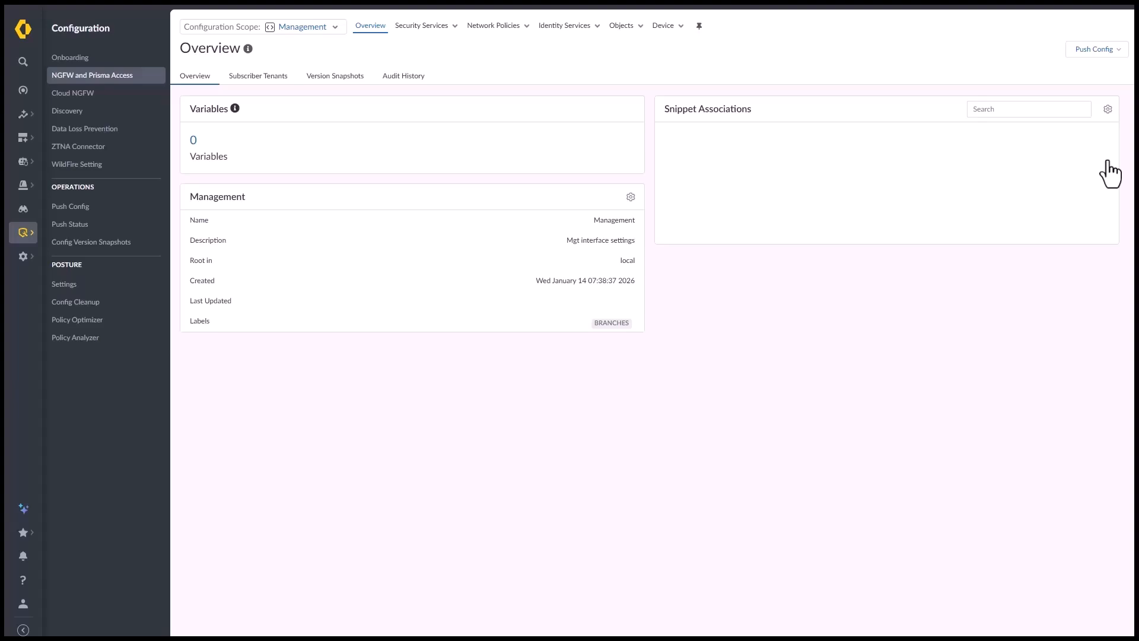
{"action": "left_click", "coordinate": [661, 26]}
Customize the Management snippet's General Settings with time zone GB and save them
{"action": "left_click", "coordinate": [680, 209]}
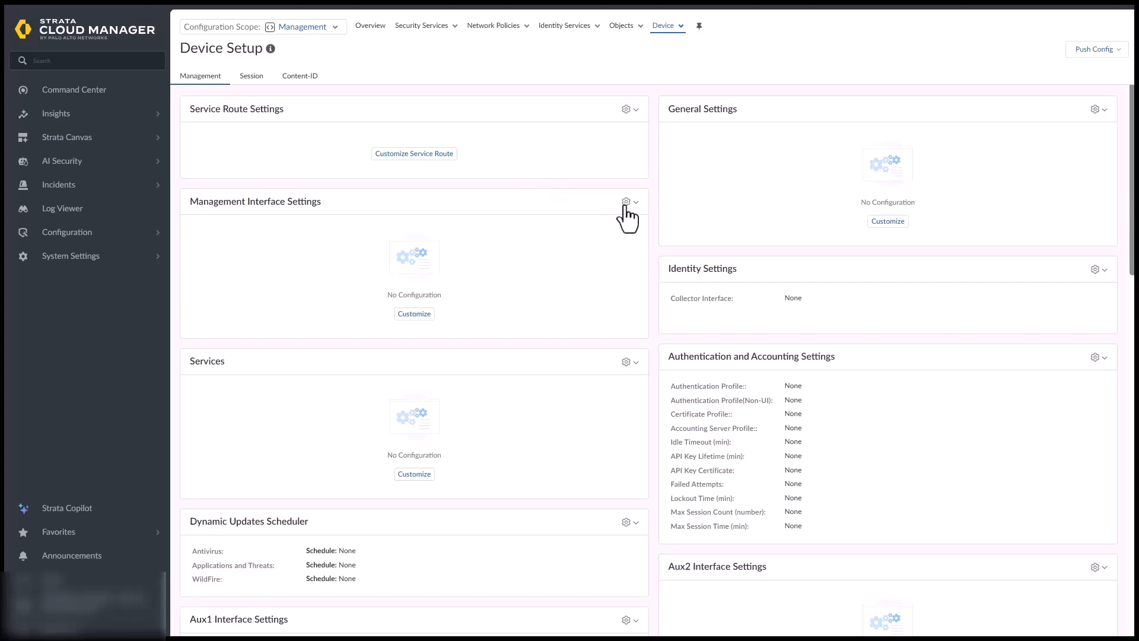
{"action": "left_click", "coordinate": [1092, 110]}
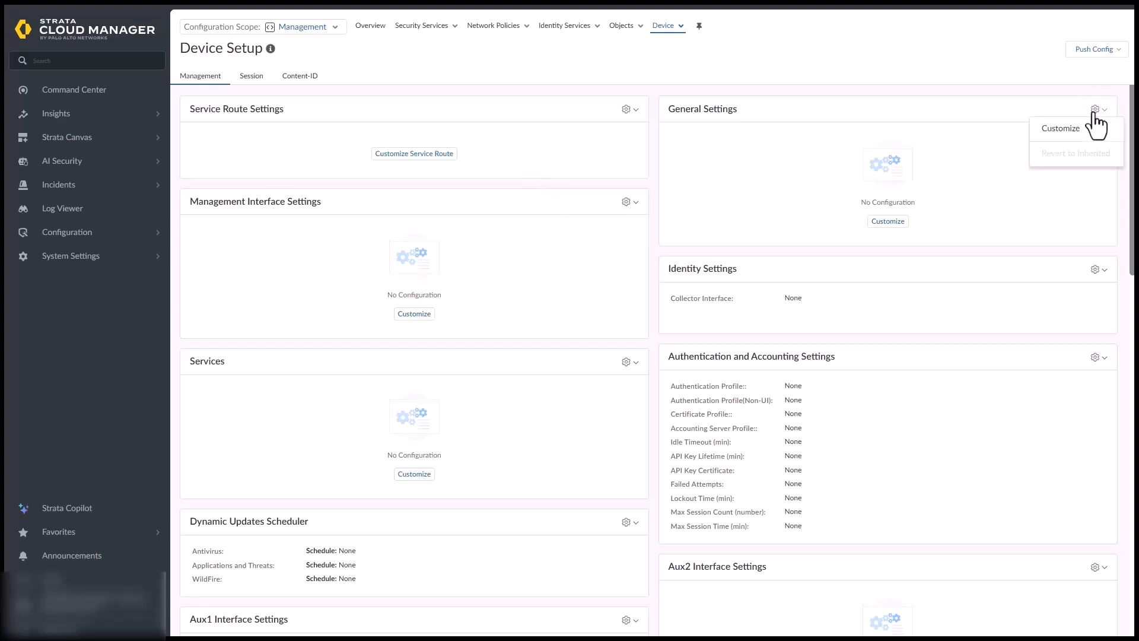
{"action": "left_click", "coordinate": [1062, 131]}
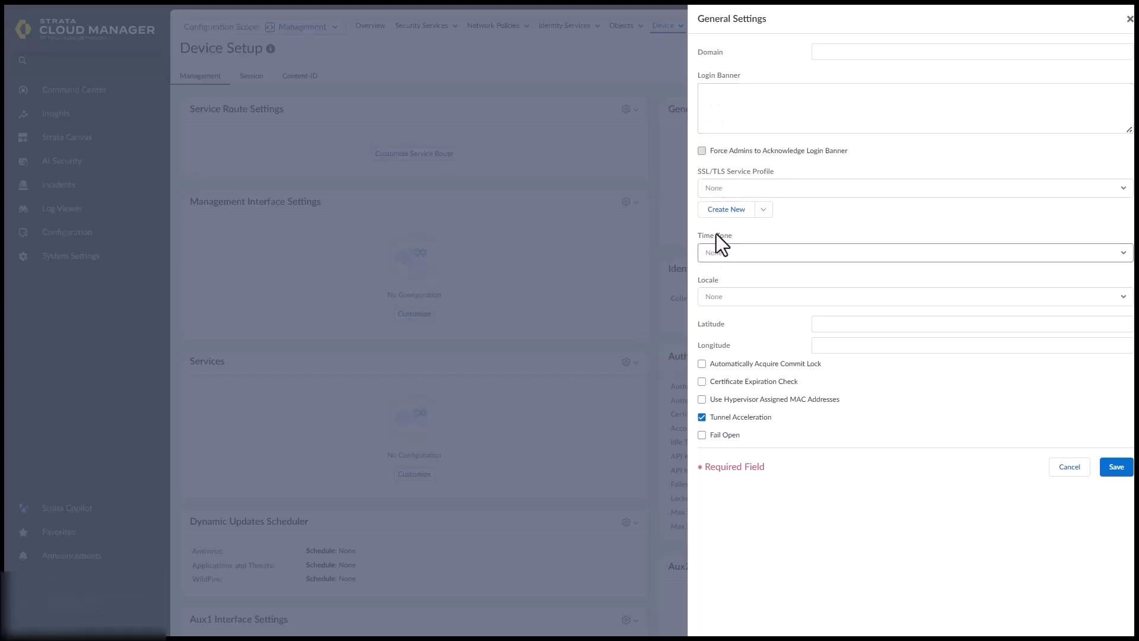
{"action": "left_click", "coordinate": [717, 253]}
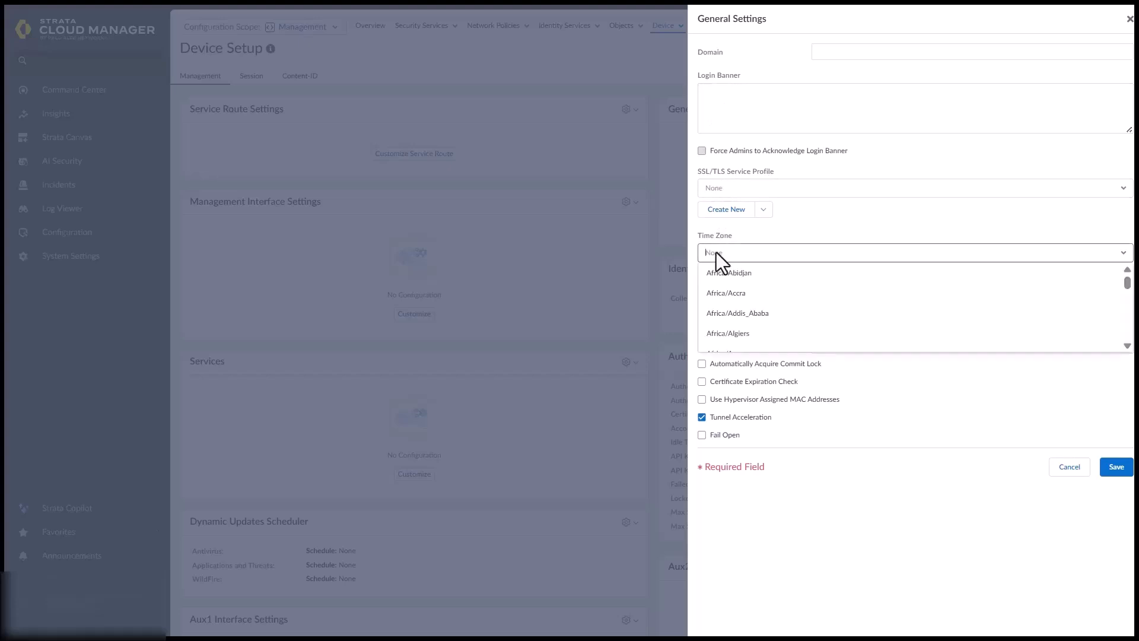
{"action": "type", "text": "gb"}
{"action": "left_click", "coordinate": [717, 272]}
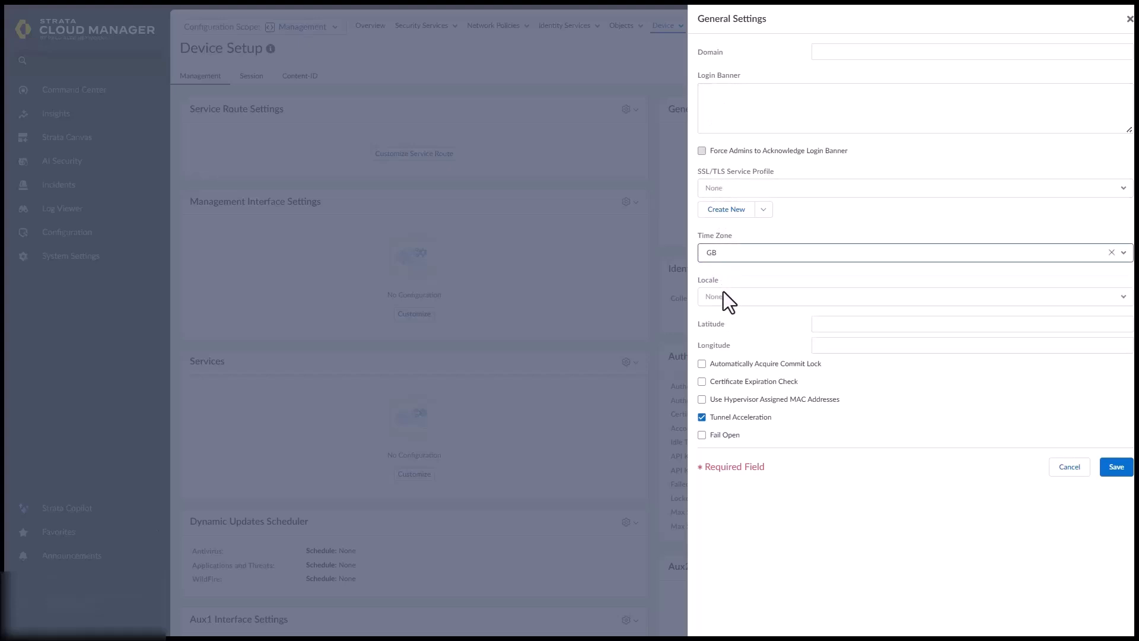
{"action": "left_click", "coordinate": [1115, 467]}
{"action": "left_click", "coordinate": [627, 202]}
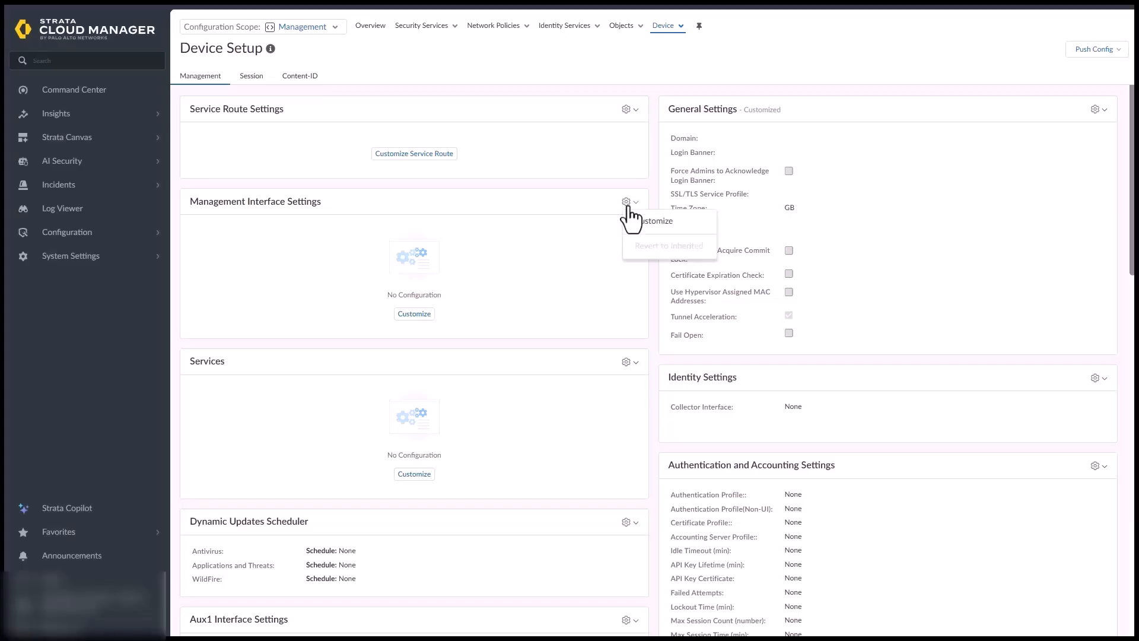
Set the management IP address to a new IP Netmask variable $branchMGT with value 192.168.1.1
{"action": "left_click", "coordinate": [652, 224]}
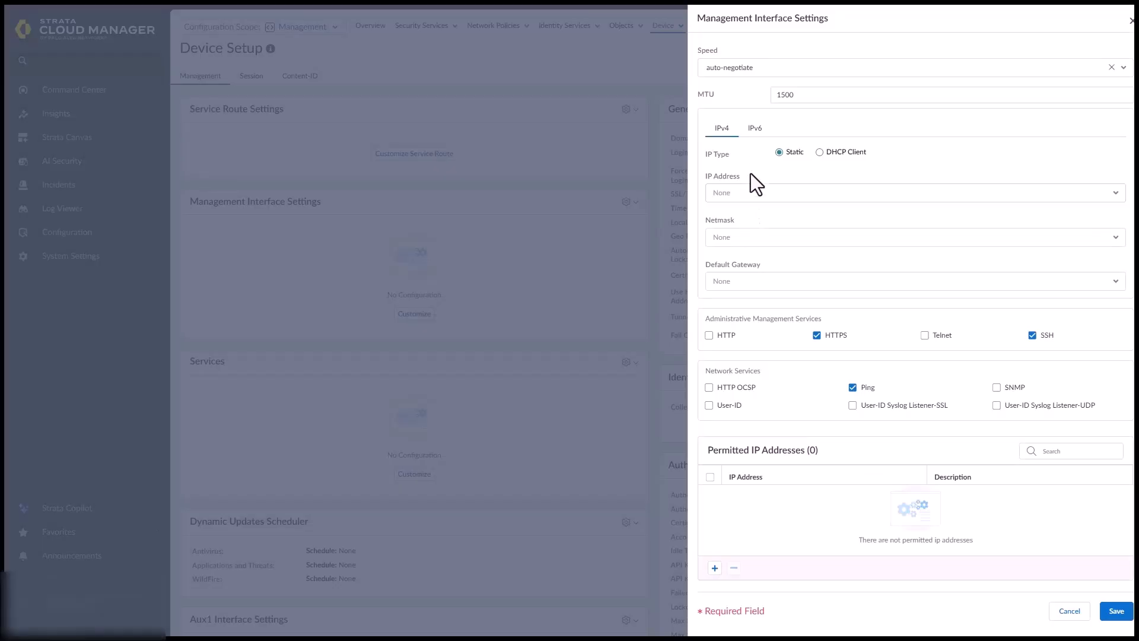
{"action": "left_click", "coordinate": [749, 192]}
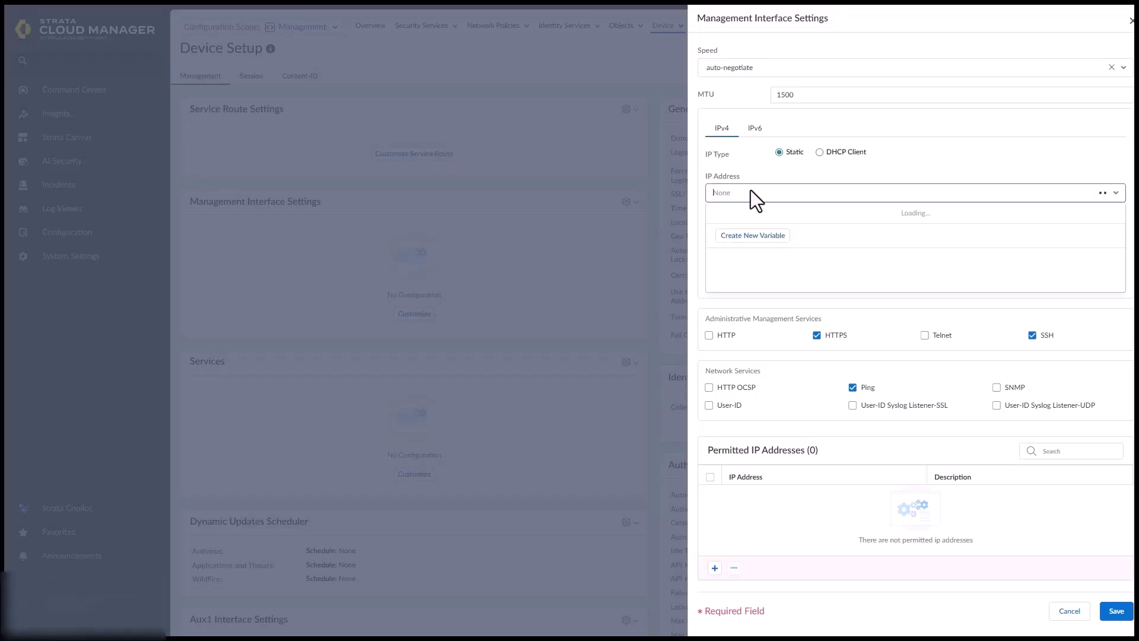
{"action": "left_click", "coordinate": [751, 236]}
{"action": "left_click", "coordinate": [782, 144]}
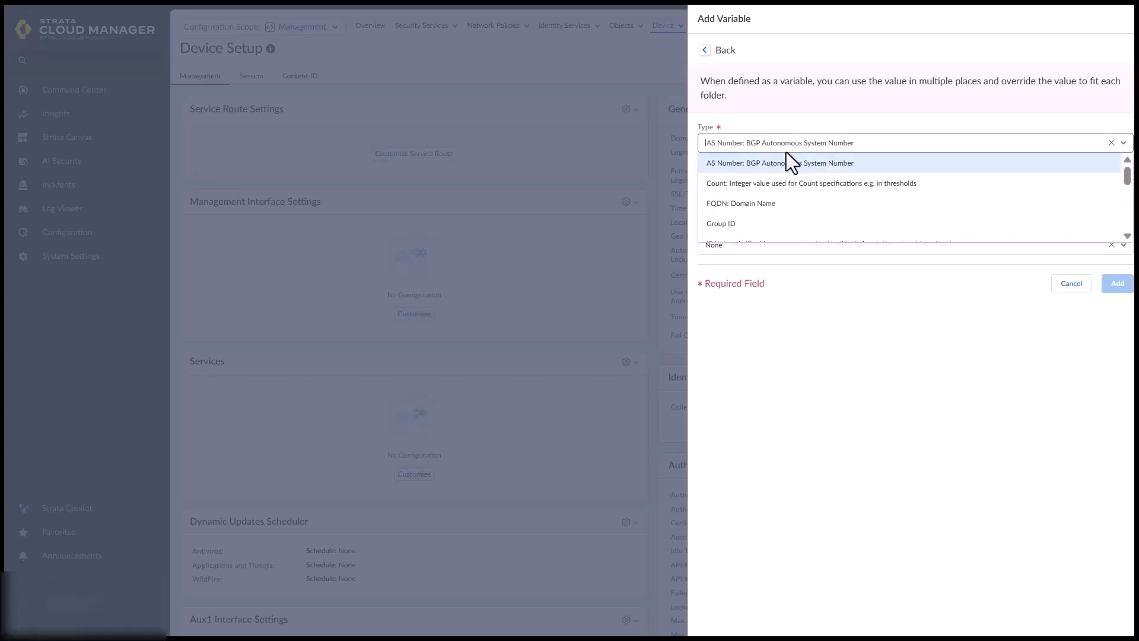
{"action": "scroll", "coordinate": [795, 199], "scroll_direction": "down", "scroll_amount": 3}
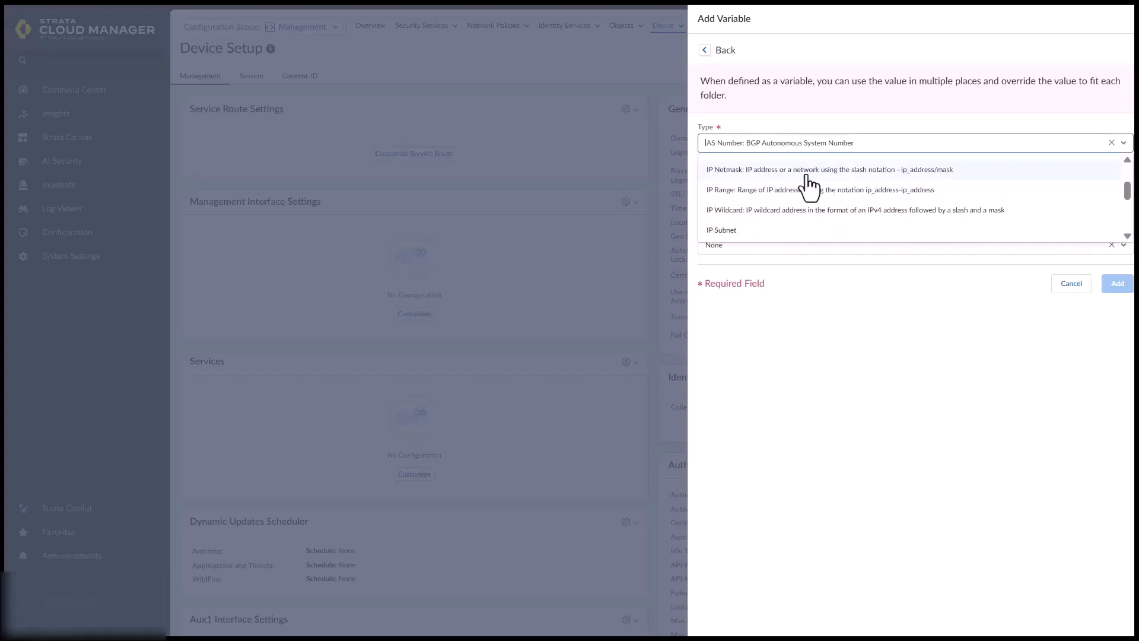
{"action": "left_click", "coordinate": [808, 176]}
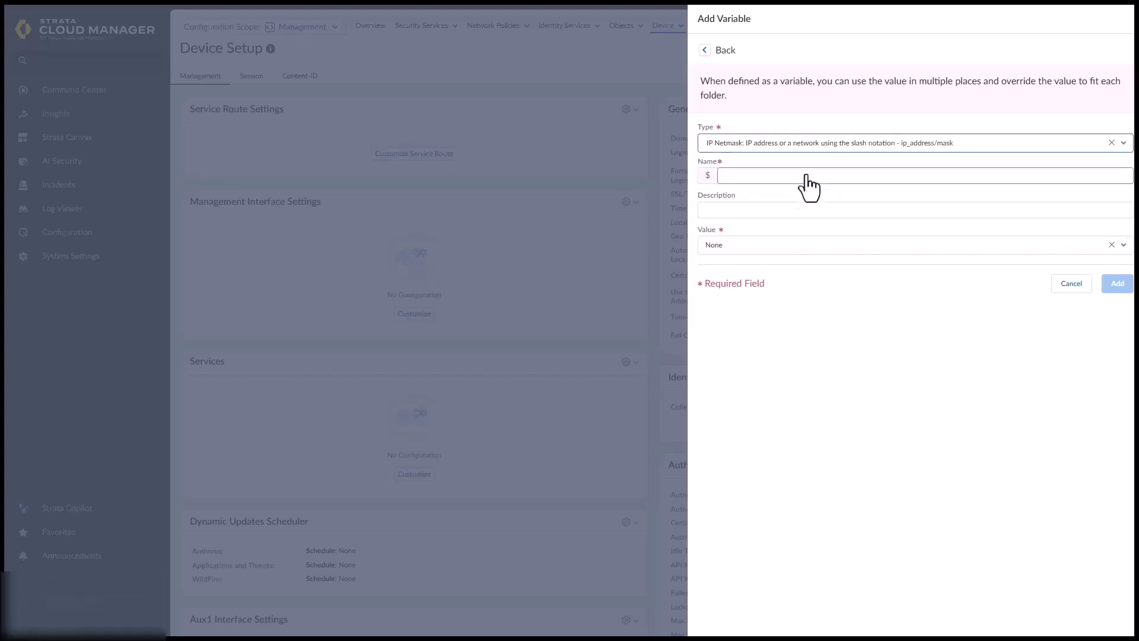
{"action": "left_click", "coordinate": [761, 175]}
{"action": "type", "text": "branchMGT"}
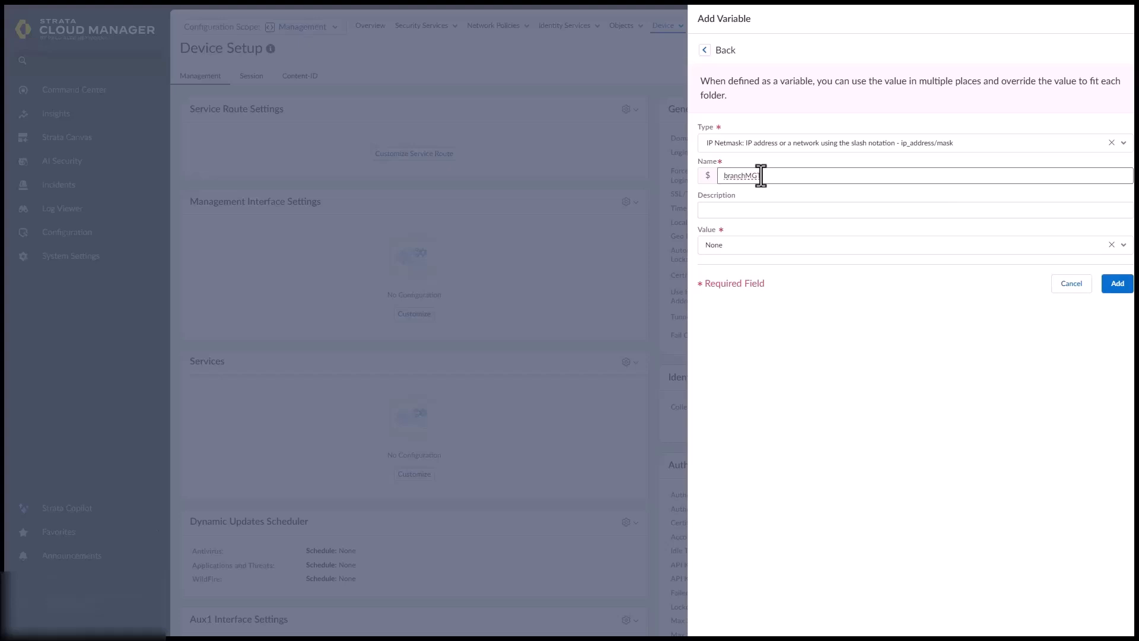
{"action": "left_click", "coordinate": [735, 245]}
{"action": "type", "text": "N"}
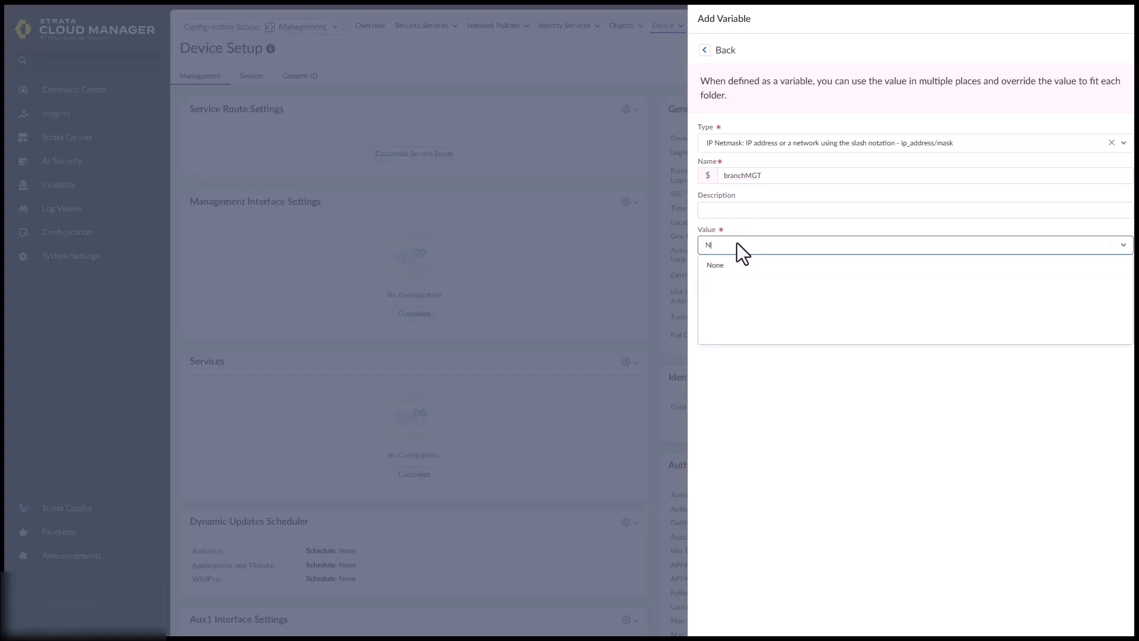
{"action": "type", "text": "192.168.1.1"}
{"action": "left_click", "coordinate": [809, 390]}
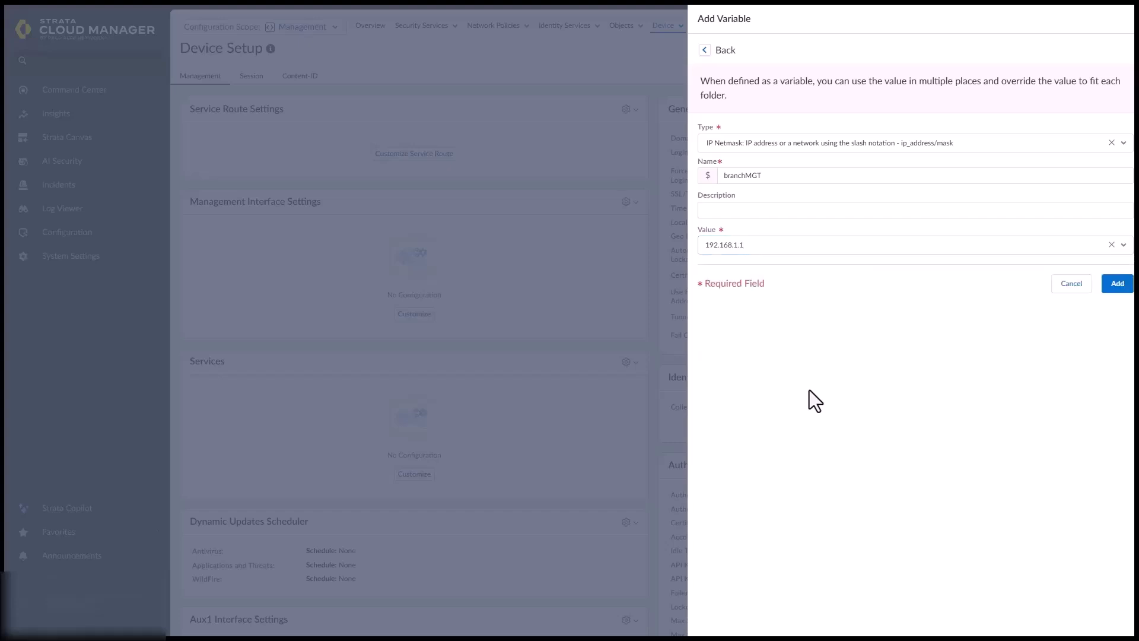
{"action": "left_click", "coordinate": [1118, 294]}
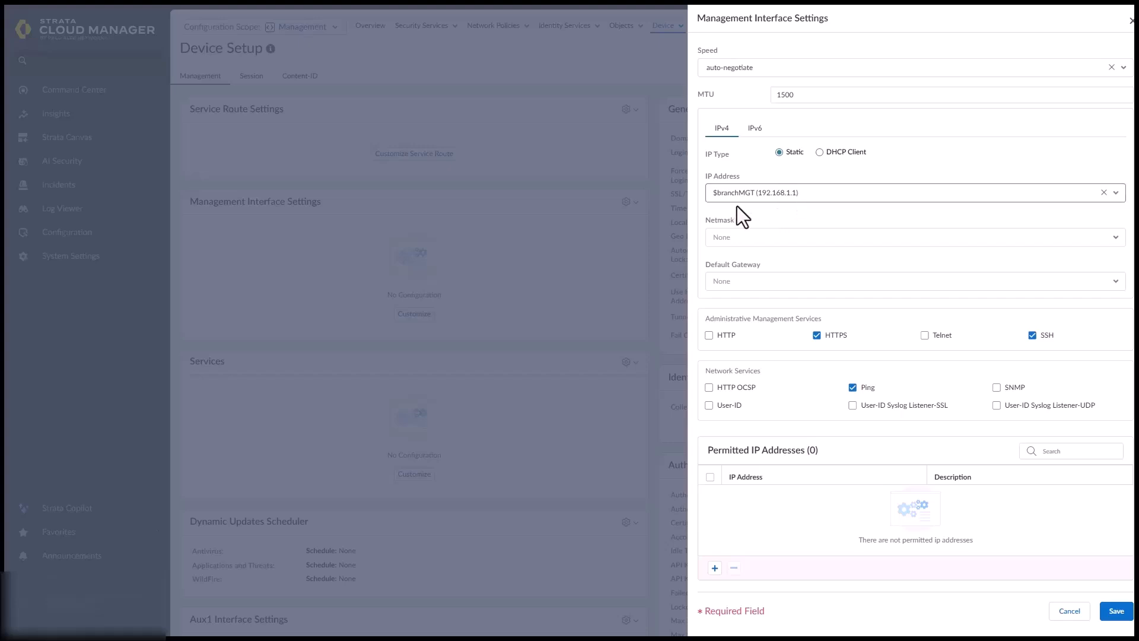
Set the management interface netmask to 255.255.255.0
{"action": "left_click", "coordinate": [735, 238]}
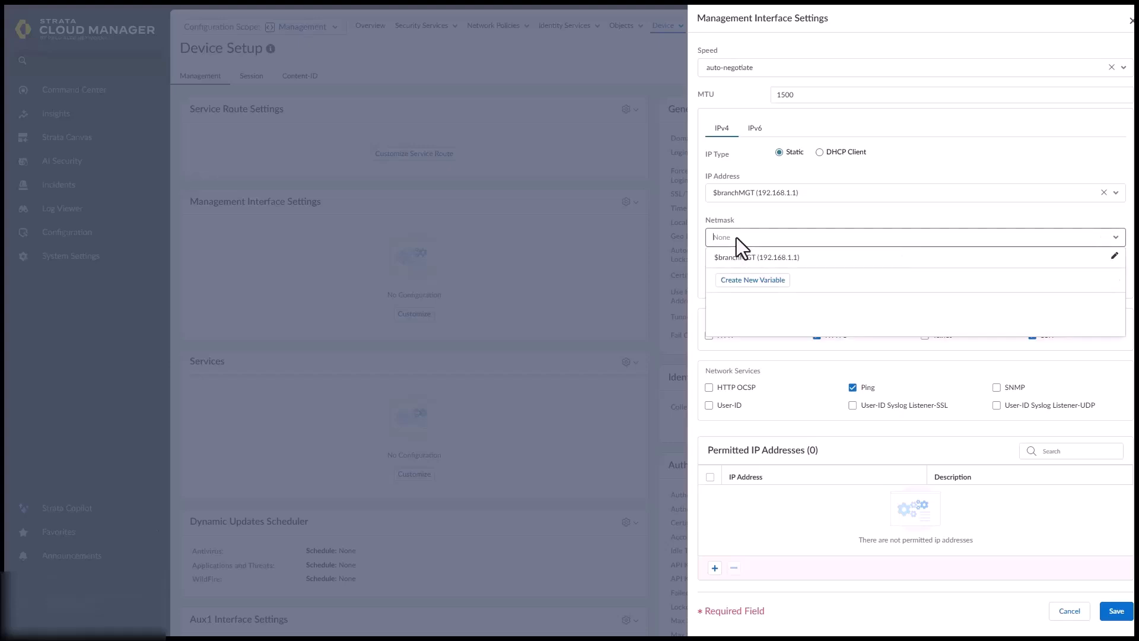
{"action": "type", "text": "255.255.255.0"}
{"action": "left_click", "coordinate": [795, 360]}
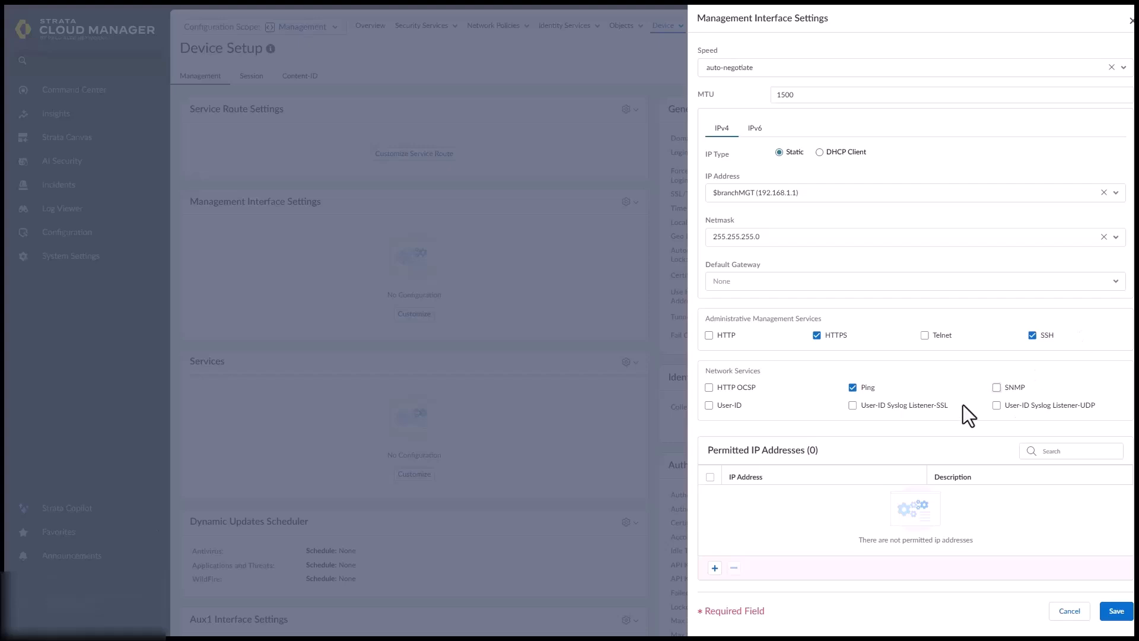
Create an IP Netmask gateway variable $branchMgtDGW described as 'default gateway variable'
{"action": "left_click", "coordinate": [745, 280]}
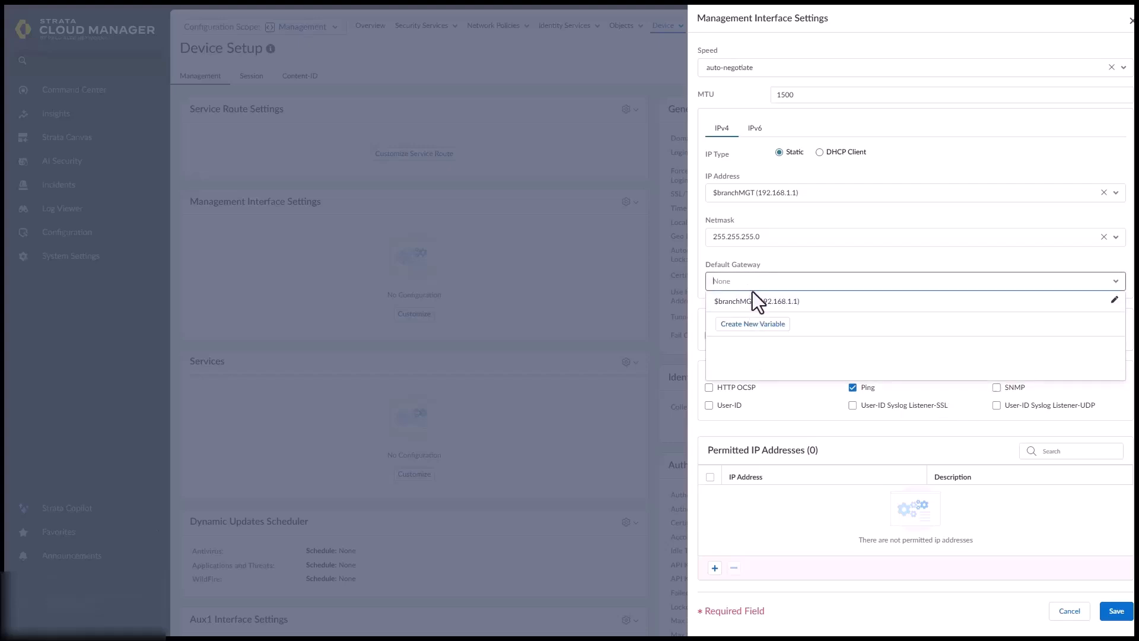
{"action": "left_click", "coordinate": [759, 326]}
{"action": "left_click", "coordinate": [735, 146]}
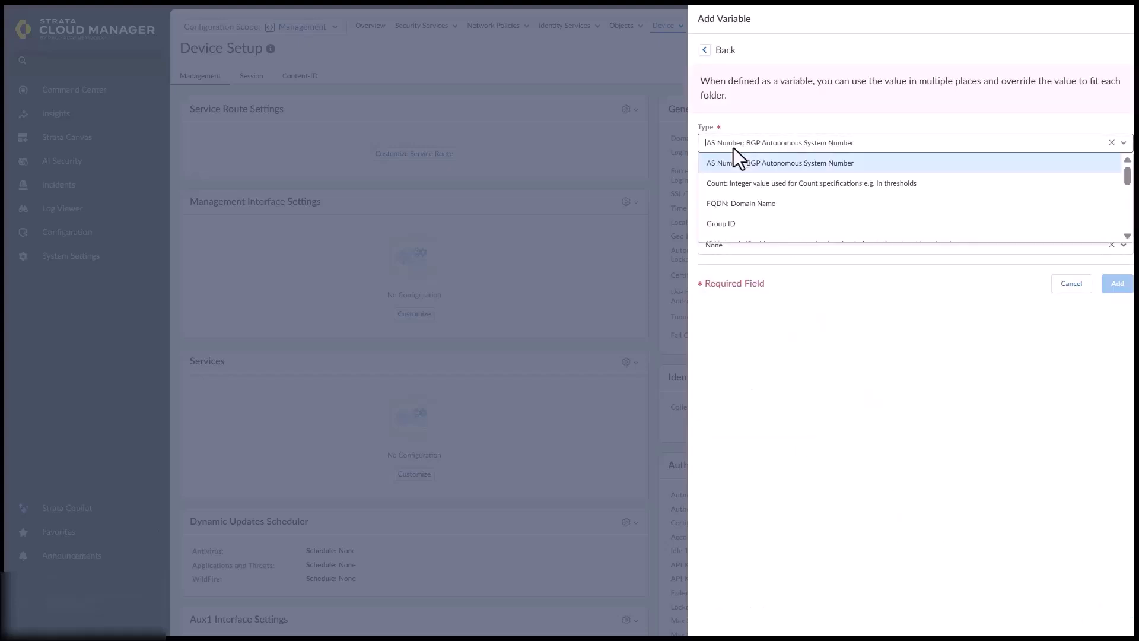
{"action": "scroll", "coordinate": [766, 195], "scroll_direction": "down", "scroll_amount": 2}
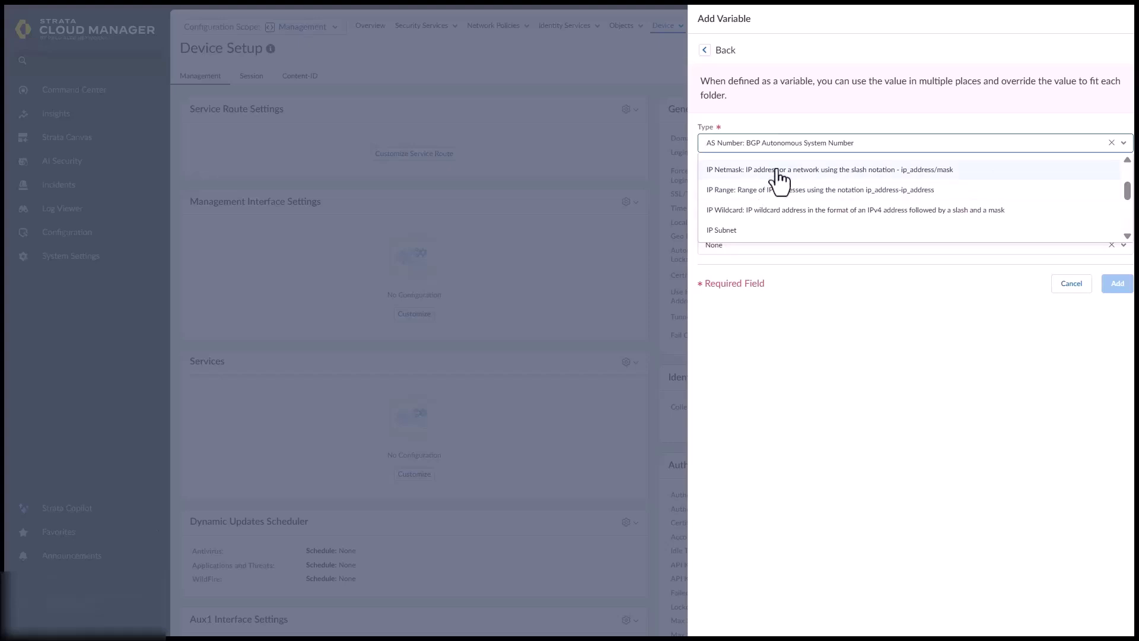
{"action": "left_click", "coordinate": [777, 171]}
{"action": "left_click", "coordinate": [751, 174]}
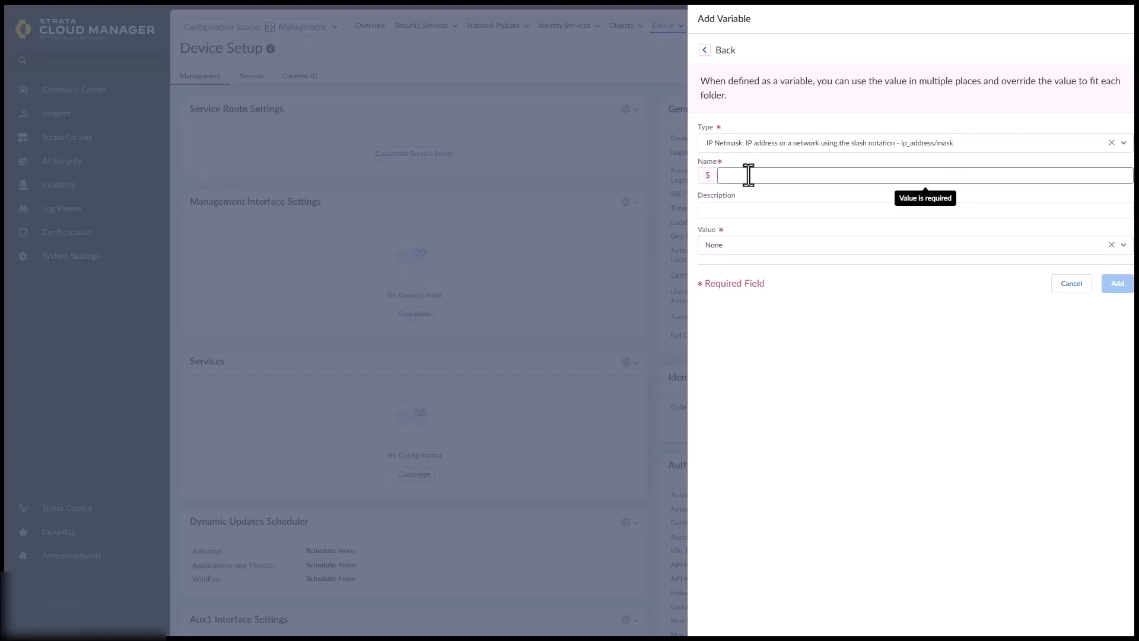
{"action": "type", "text": "branchMgtDGW"}
{"action": "left_click", "coordinate": [725, 210]}
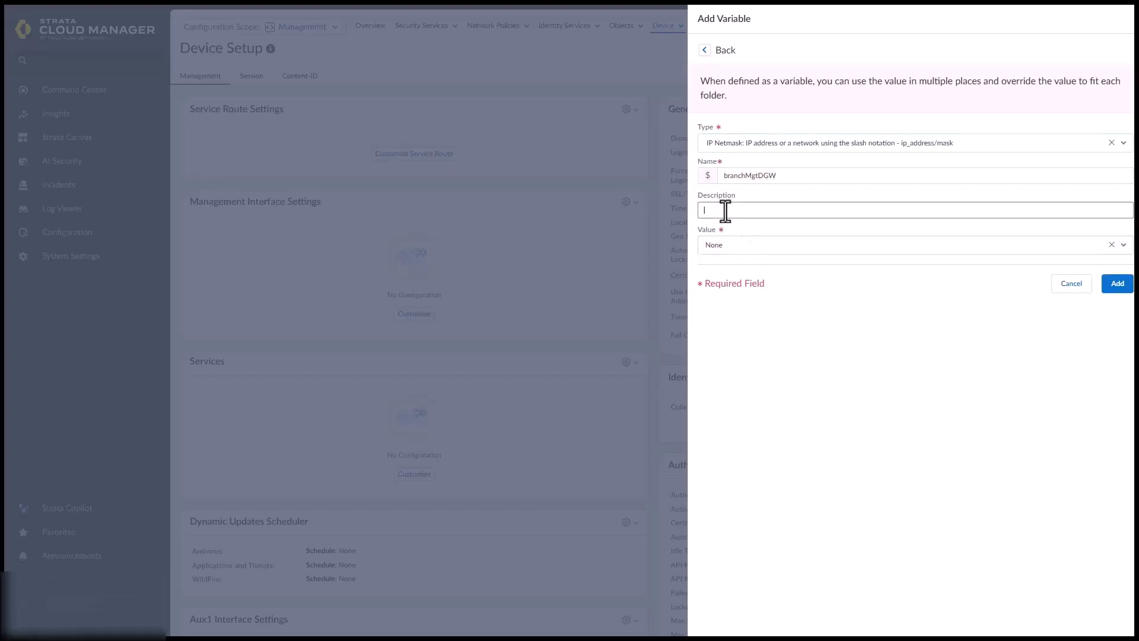
{"action": "type", "text": "default gateway variable"}
Give $branchMgtDGW the value 192.168.1.254, apply it, and save the management interface settings
{"action": "left_click", "coordinate": [743, 248]}
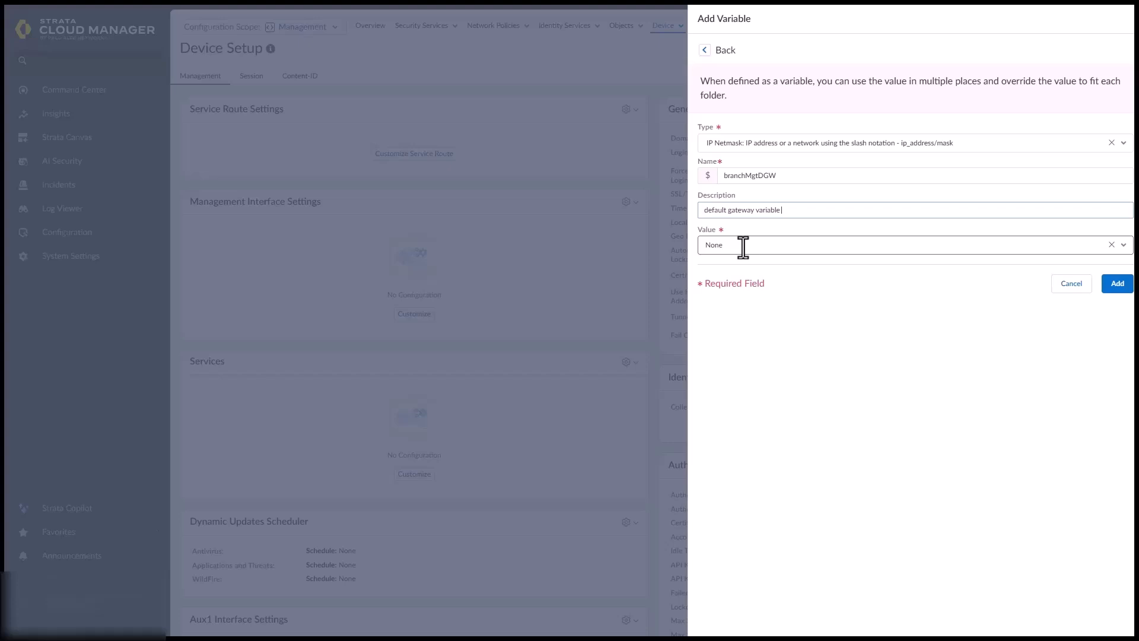
{"action": "left_click", "coordinate": [743, 247]}
{"action": "key", "text": "BackSpace"}
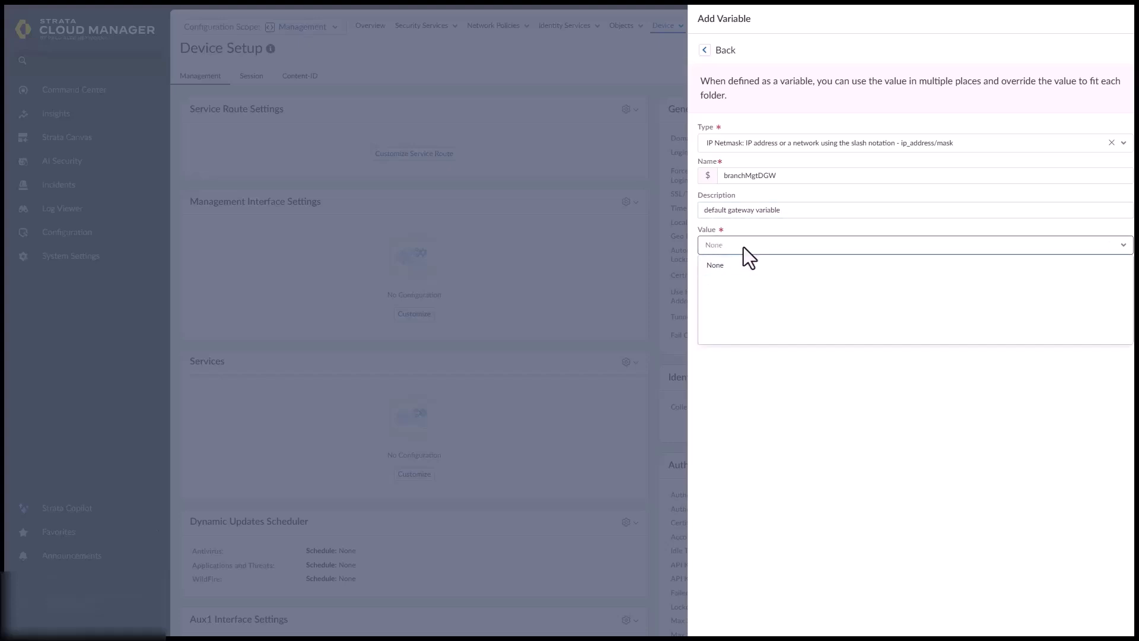
{"action": "type", "text": "192.168.1.254"}
{"action": "left_click", "coordinate": [800, 429]}
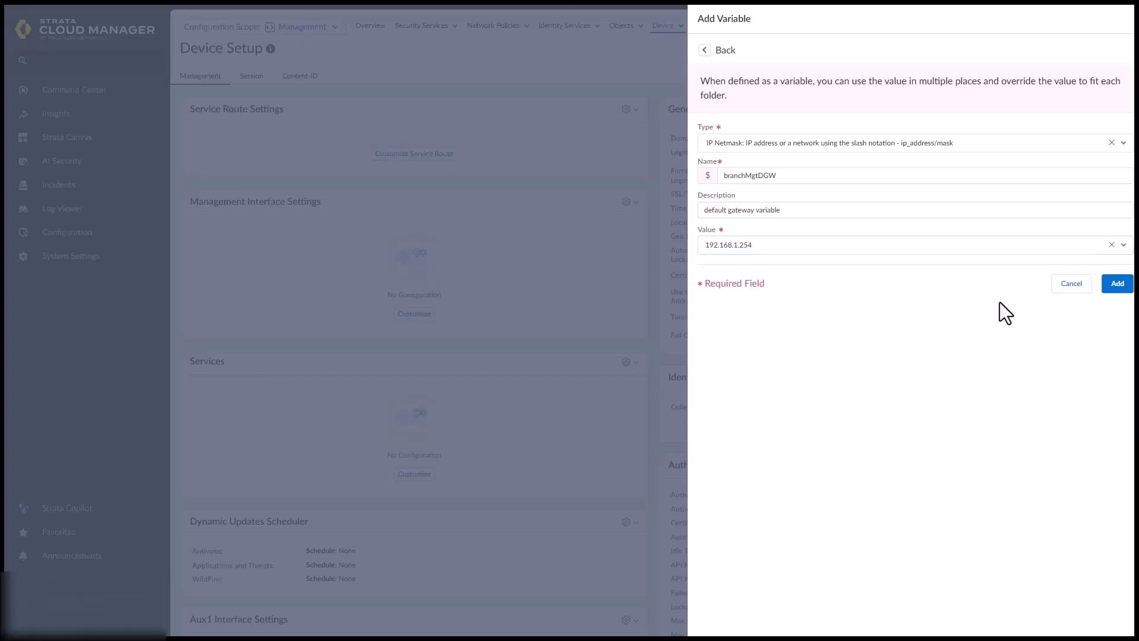
{"action": "left_click", "coordinate": [1118, 287]}
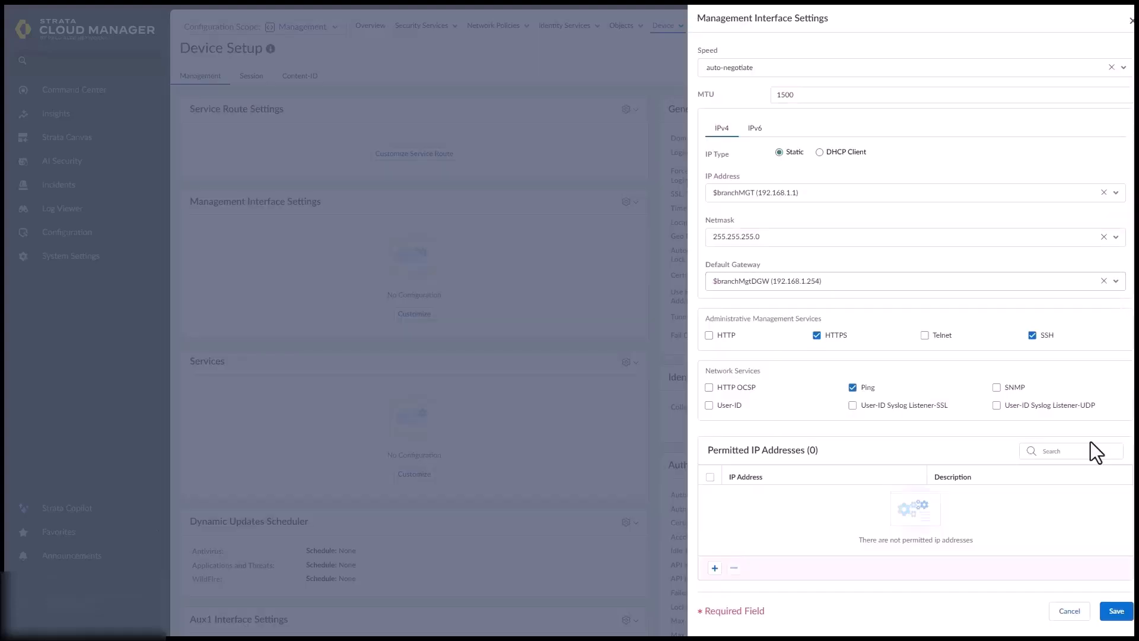
{"action": "left_click", "coordinate": [1115, 611]}
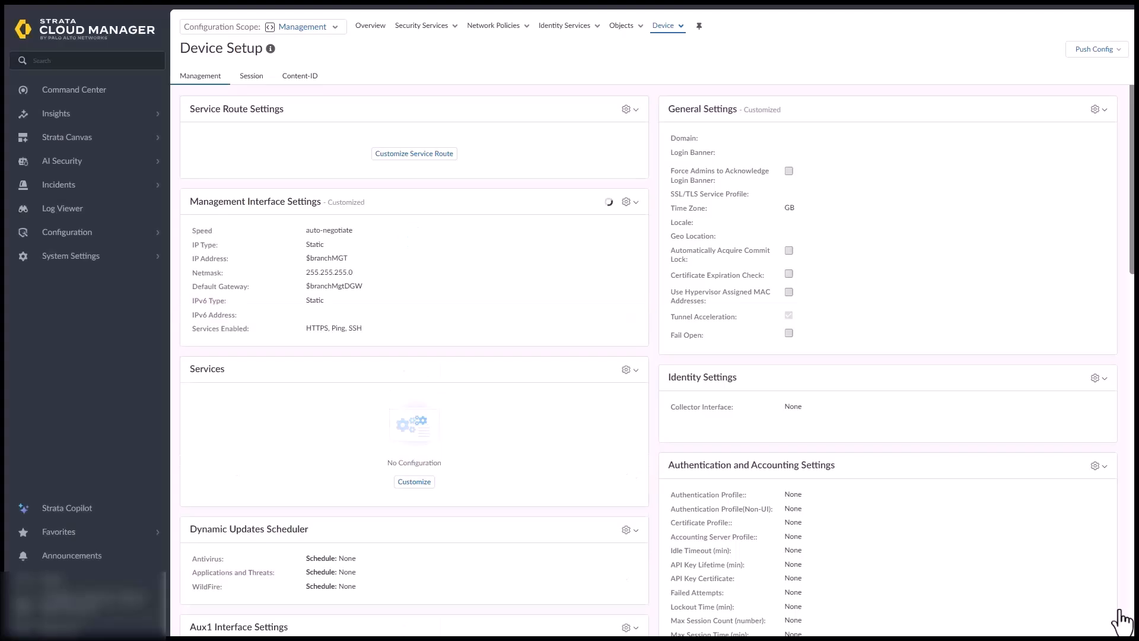
Customize the Services settings with 8.8.8.8 as the primary DNS server
{"action": "left_click", "coordinate": [627, 370]}
{"action": "left_click", "coordinate": [650, 397]}
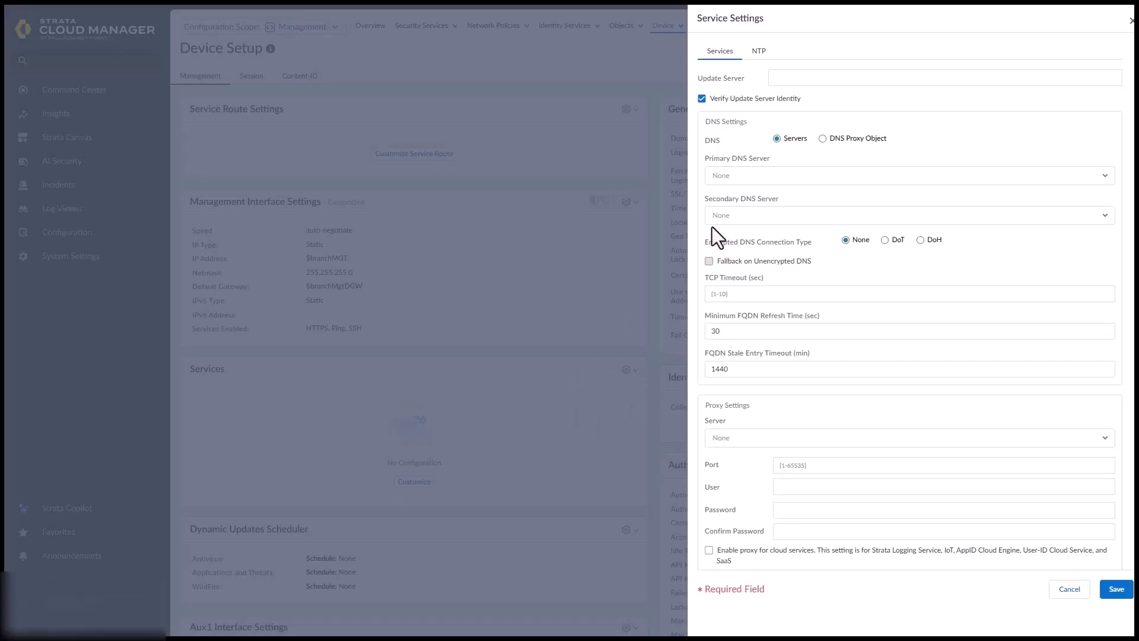
{"action": "left_click", "coordinate": [742, 176]}
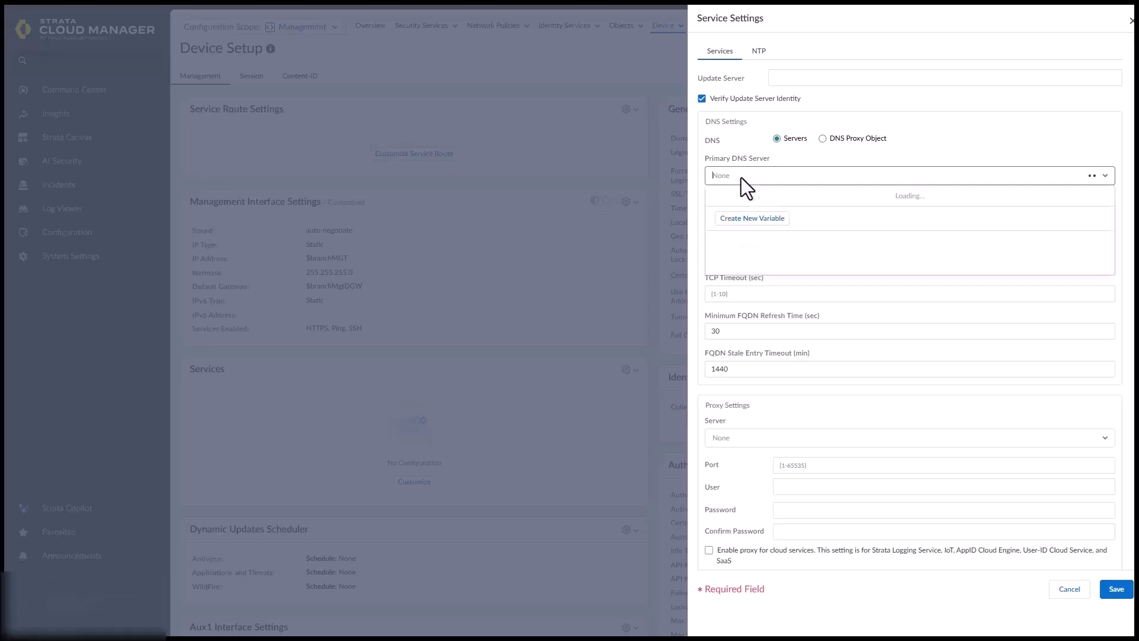
{"action": "type", "text": "8"}
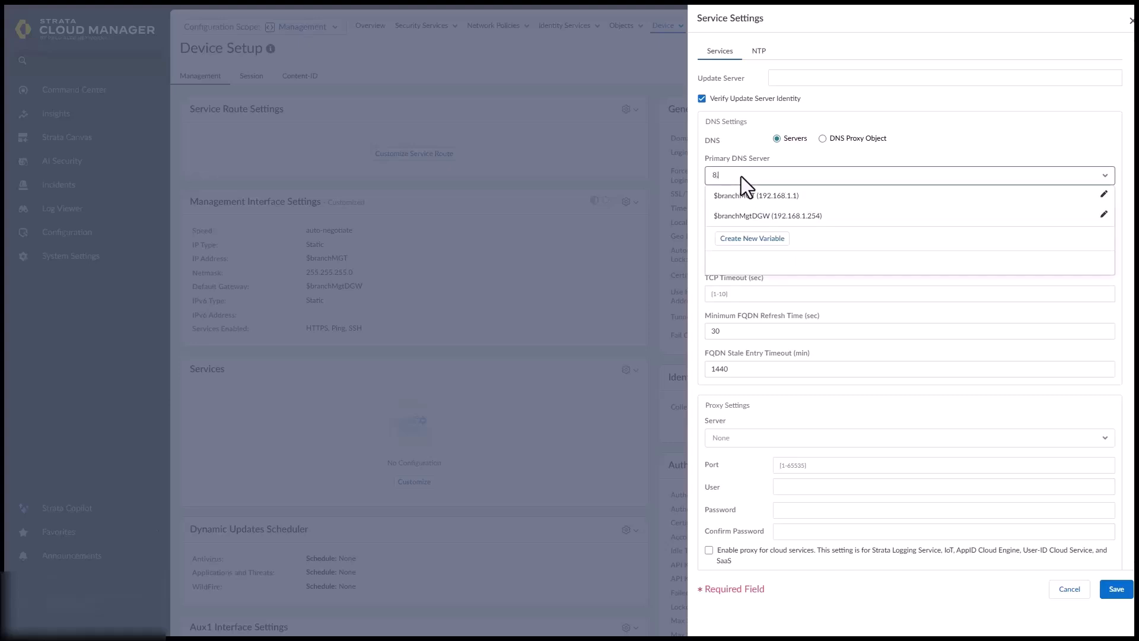
{"action": "type", "text": ".8.8.8"}
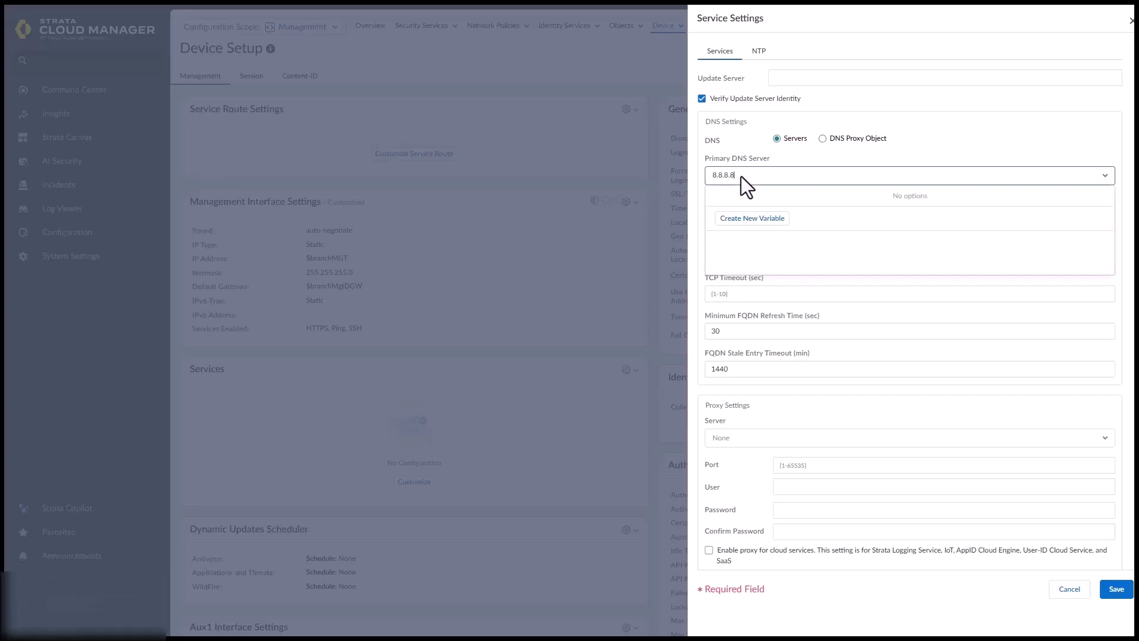
{"action": "left_click", "coordinate": [881, 304]}
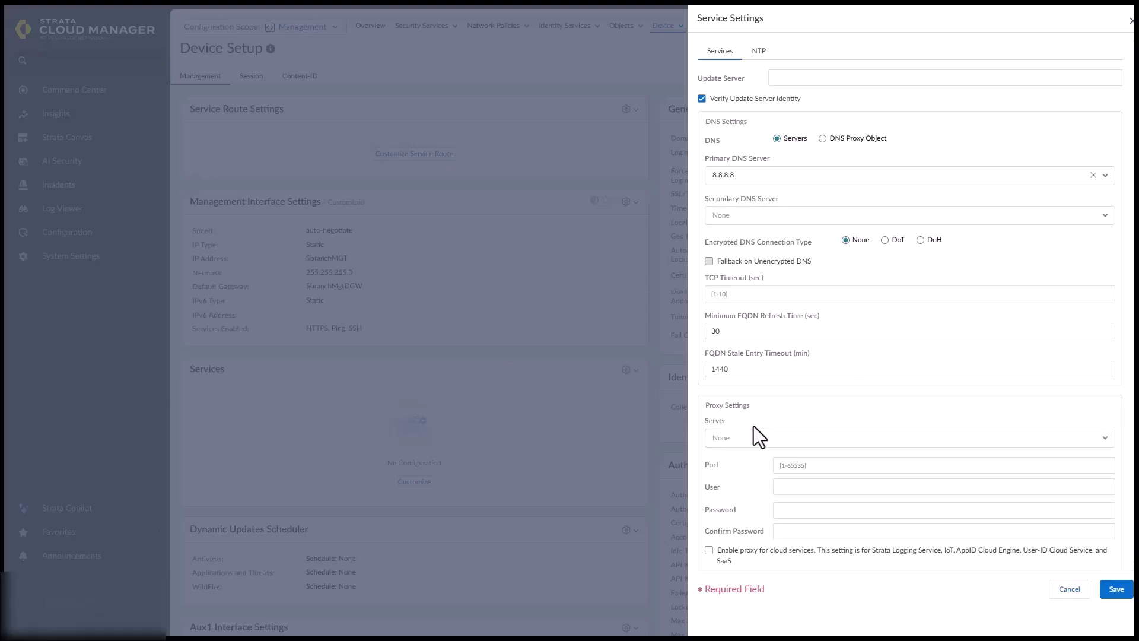
{"action": "left_click", "coordinate": [758, 52]}
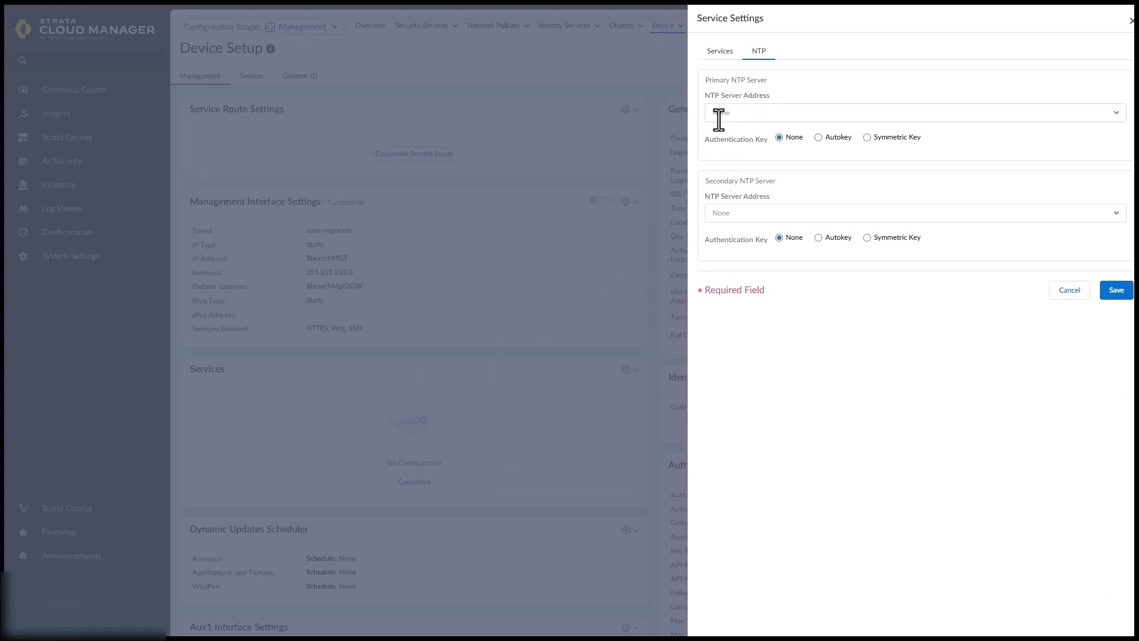
Set 0.uk.pool.ntp.org as the primary NTP server and save the DNS and NTP settings
{"action": "left_click", "coordinate": [719, 114]}
{"action": "type", "text": "0.uk.pool.ntp.org"}
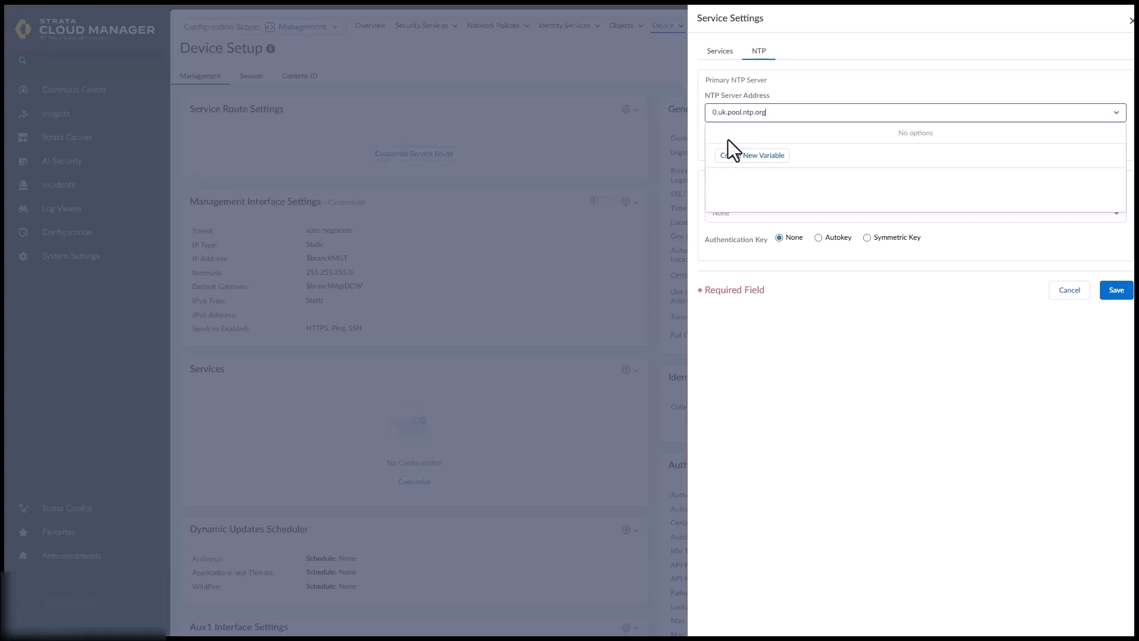
{"action": "left_click", "coordinate": [865, 389]}
{"action": "left_click", "coordinate": [1103, 294]}
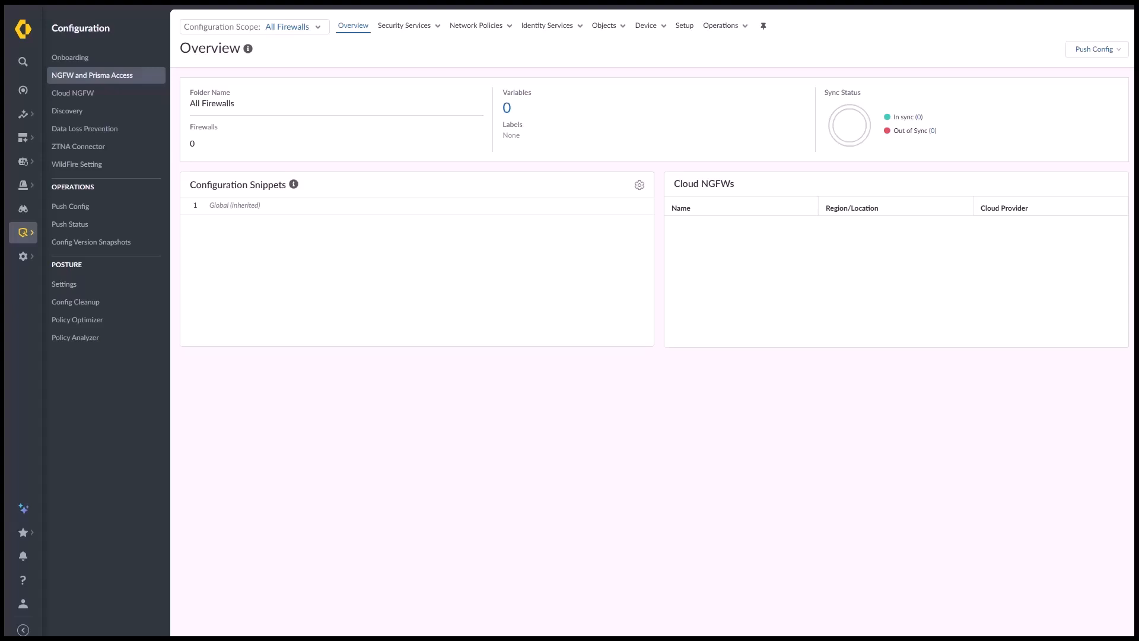
Start a new rule under Setup > Device Onboarding
{"action": "left_click", "coordinate": [291, 28]}
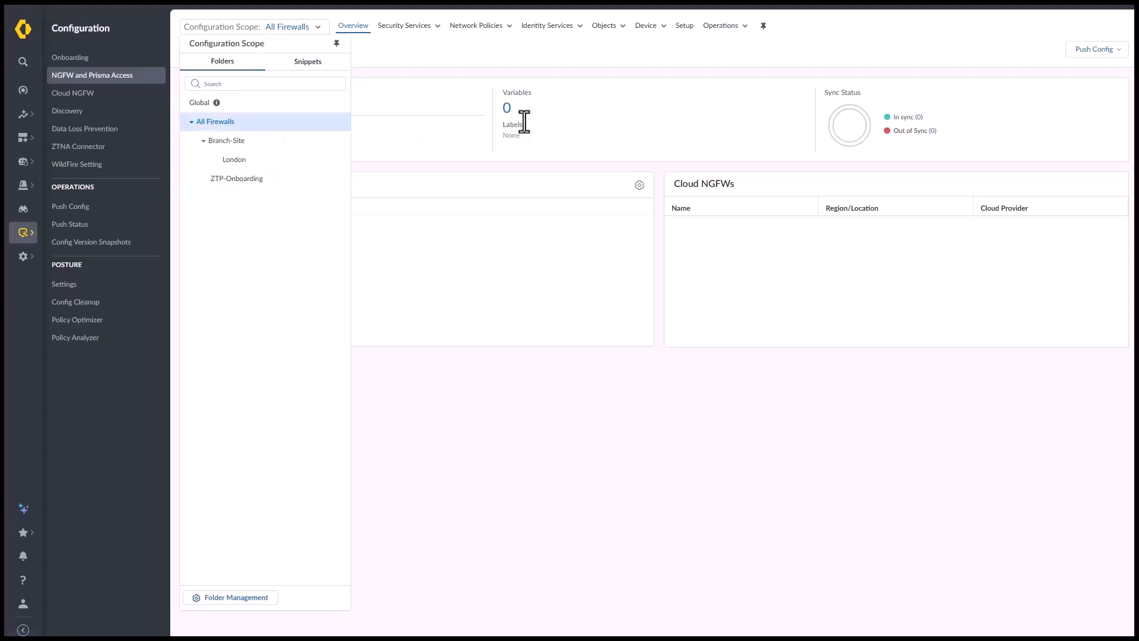
{"action": "left_click", "coordinate": [682, 26]}
{"action": "left_click", "coordinate": [640, 92]}
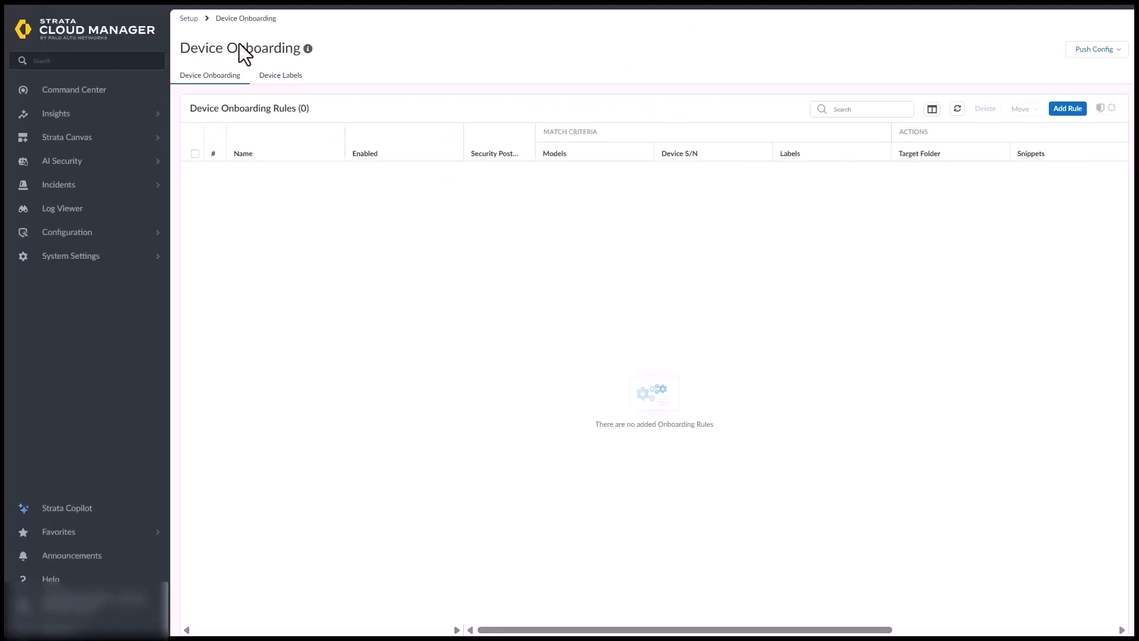
{"action": "left_click", "coordinate": [1067, 108]}
Name the rule ZTP-Onboarding and match devices labelled Branches
{"action": "left_click", "coordinate": [356, 143]}
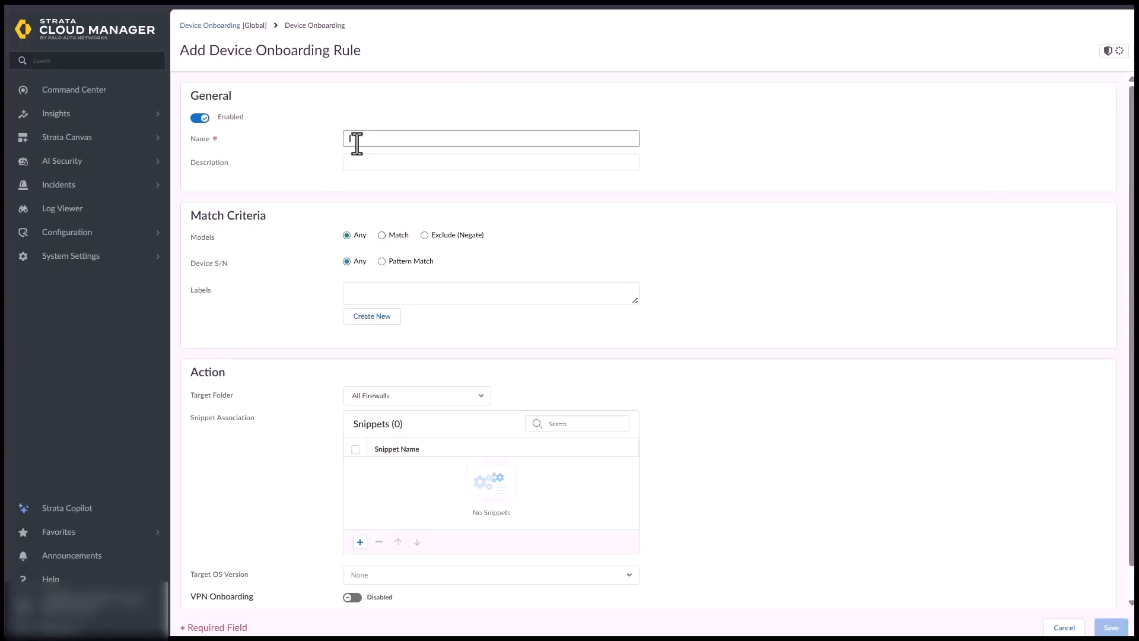
{"action": "type", "text": "4TP-O"}
{"action": "type", "text": "nboard"}
{"action": "type", "text": "ing"}
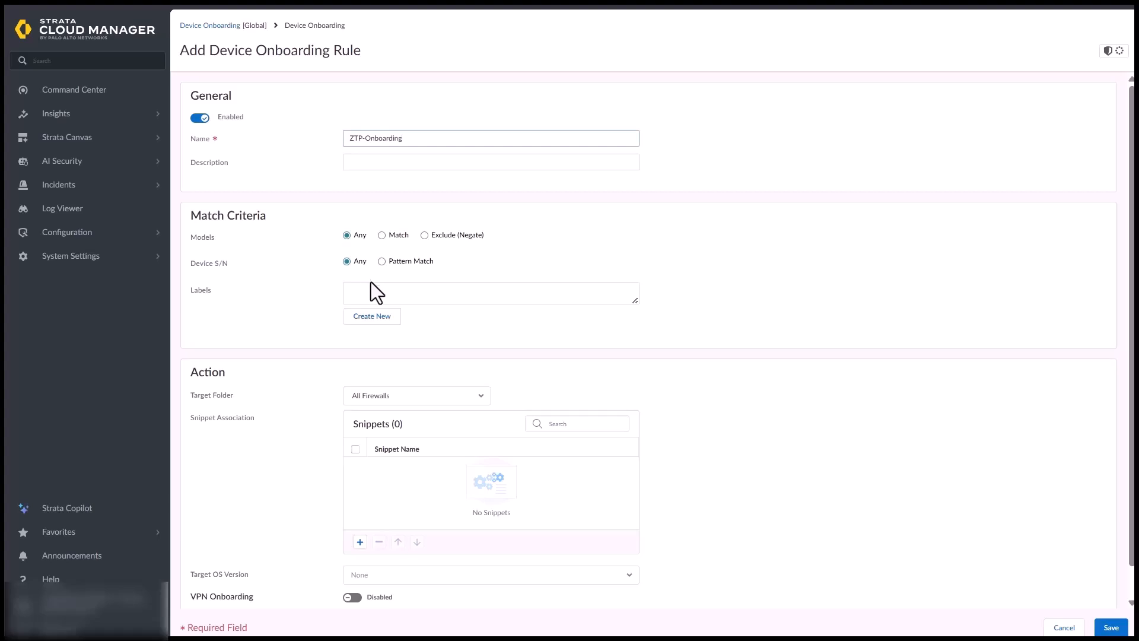
{"action": "left_click", "coordinate": [376, 297]}
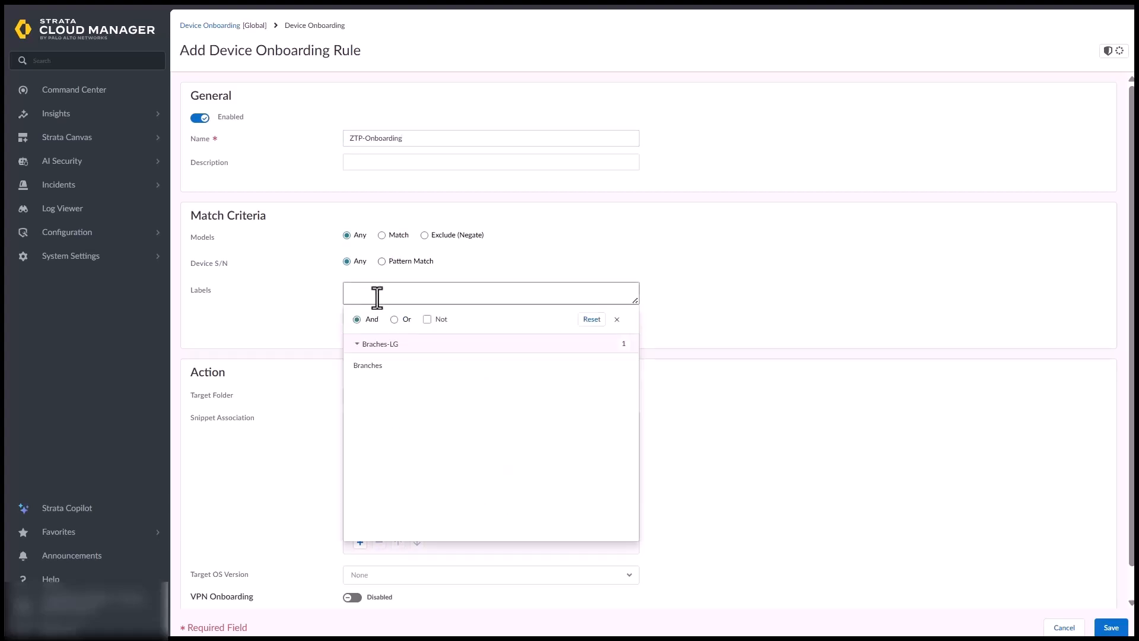
{"action": "left_click", "coordinate": [369, 366]}
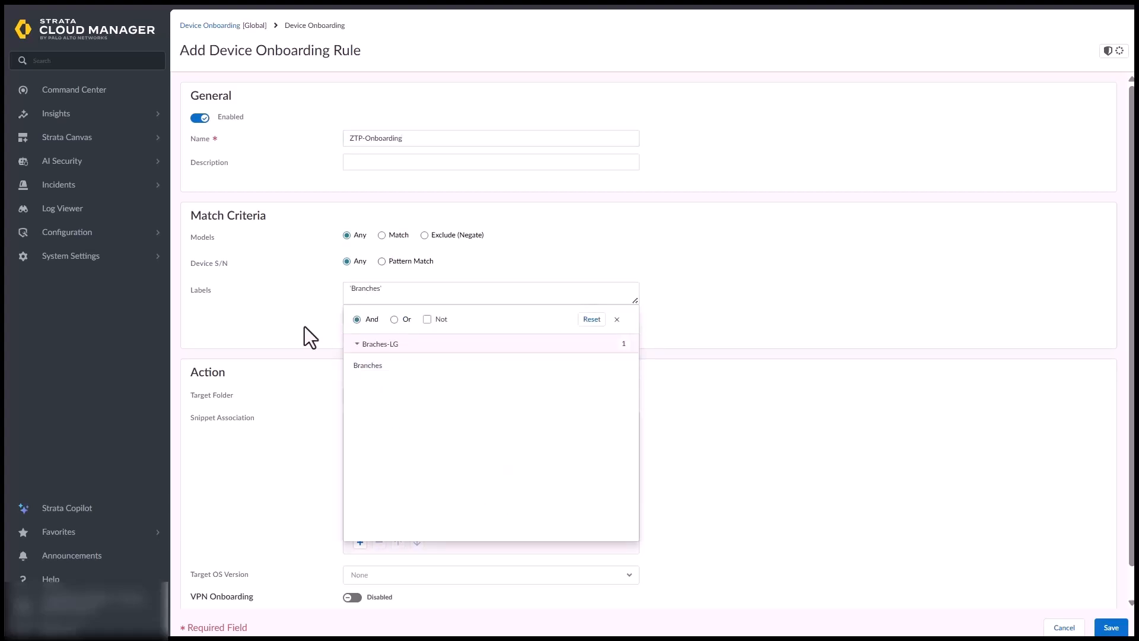
{"action": "left_click", "coordinate": [305, 326]}
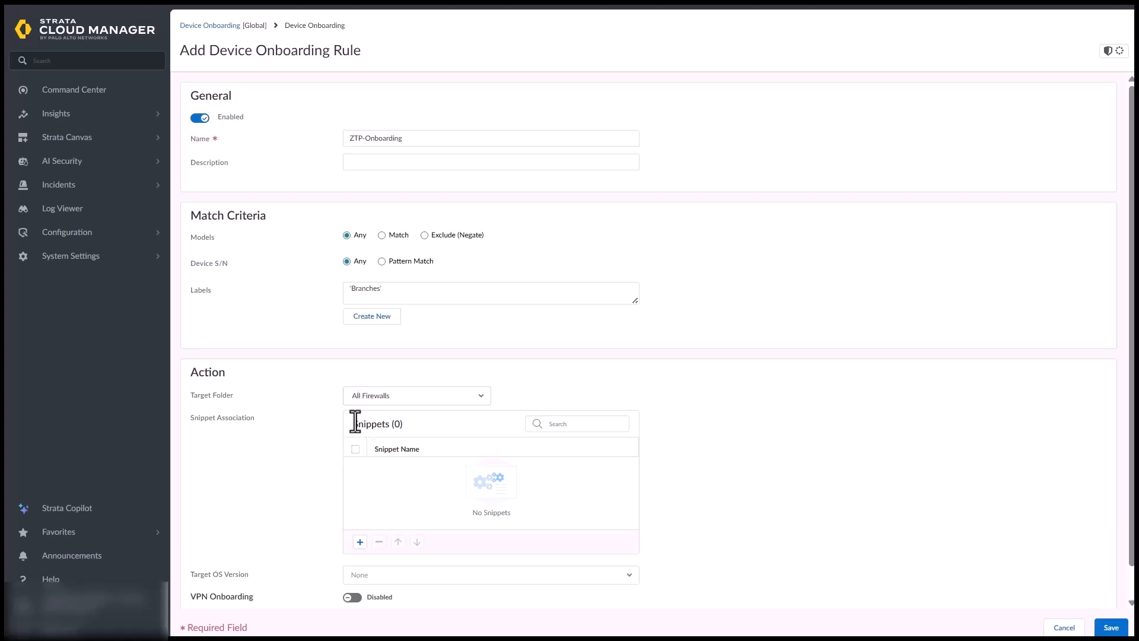
Target the ZTP-Onboarding folder and OS version 11.2.7-h7 for onboarded firewalls
{"action": "left_click", "coordinate": [376, 399]}
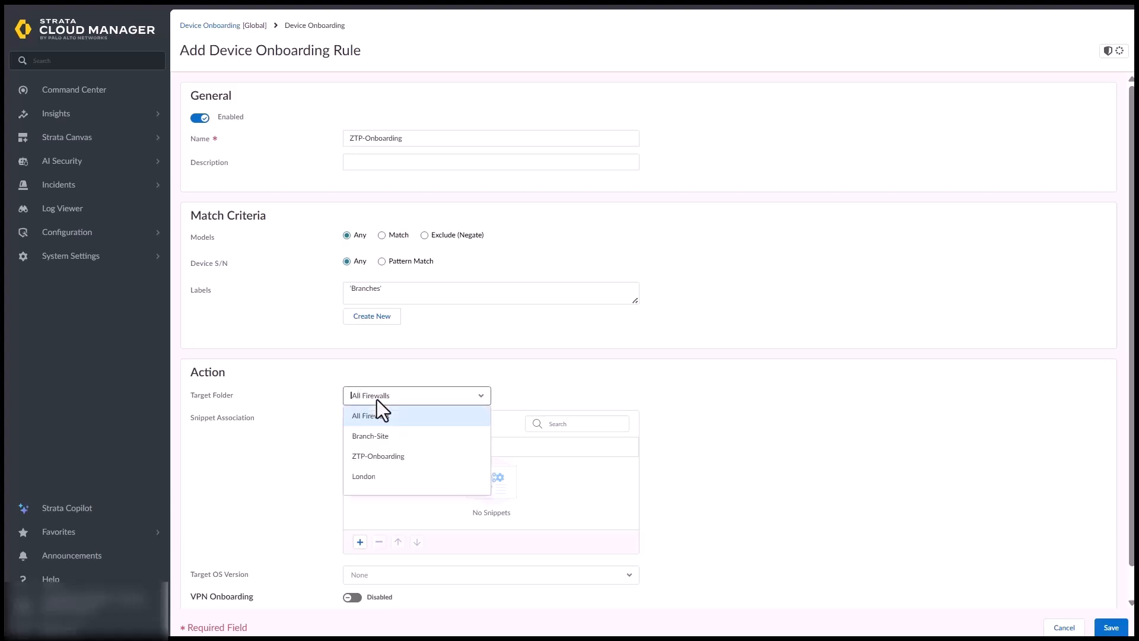
{"action": "left_click", "coordinate": [367, 457]}
{"action": "scroll", "coordinate": [302, 492], "scroll_direction": "down", "scroll_amount": 1}
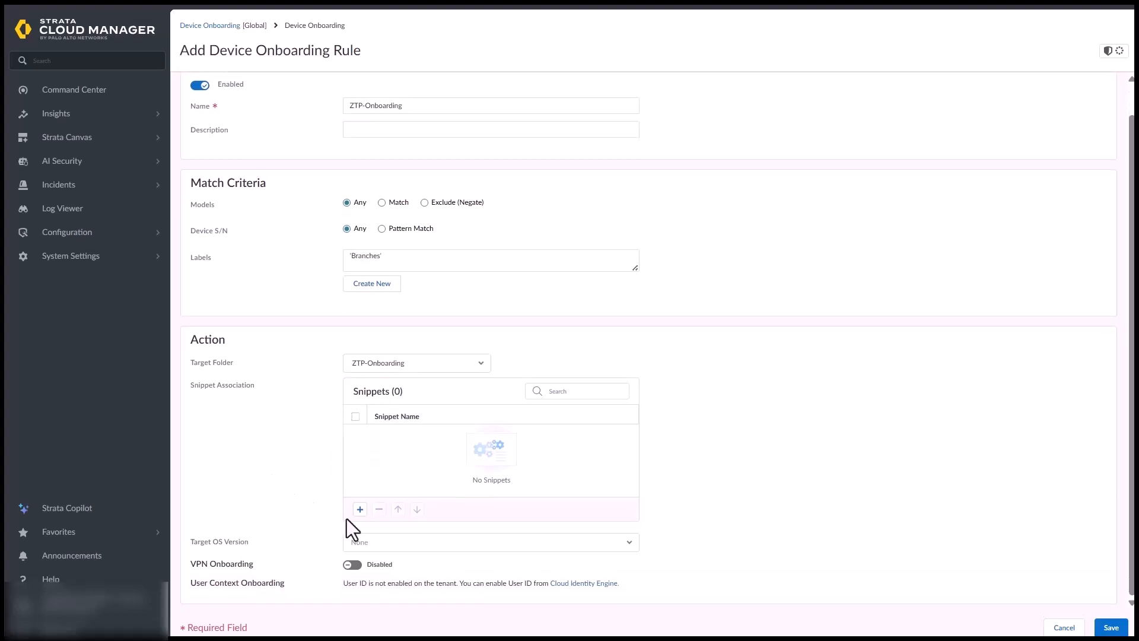
{"action": "left_click", "coordinate": [367, 544]}
{"action": "type", "text": "11.2.7"}
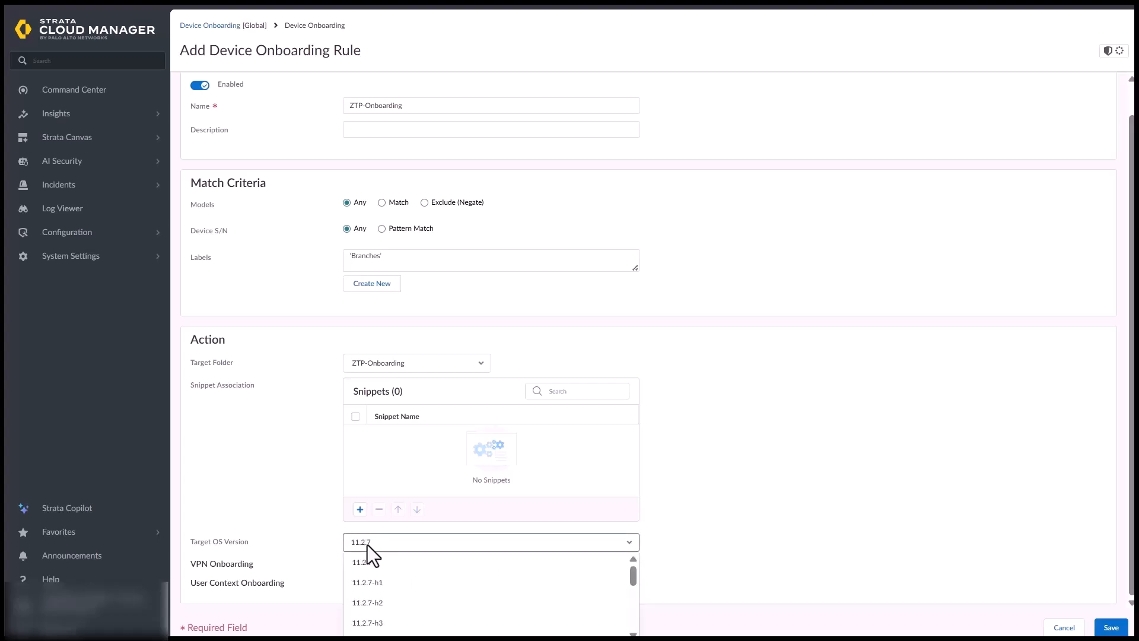
{"action": "scroll", "coordinate": [403, 611], "scroll_direction": "down", "scroll_amount": 3}
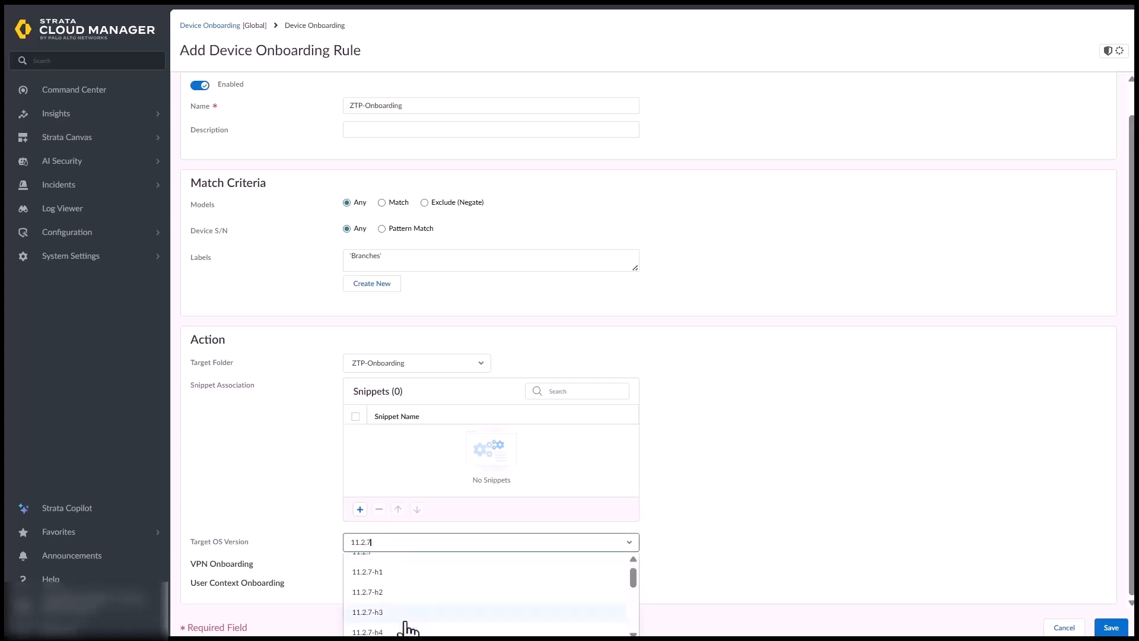
{"action": "left_click", "coordinate": [403, 596]}
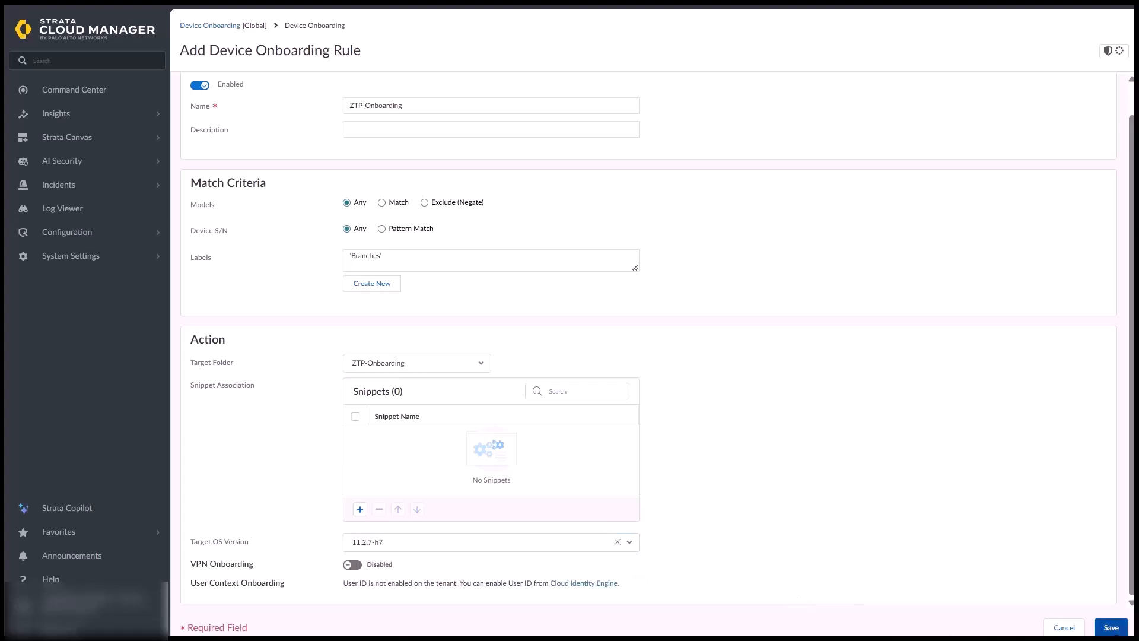
Save the ZTP-Onboarding device onboarding rule
{"action": "left_click", "coordinate": [1109, 627]}
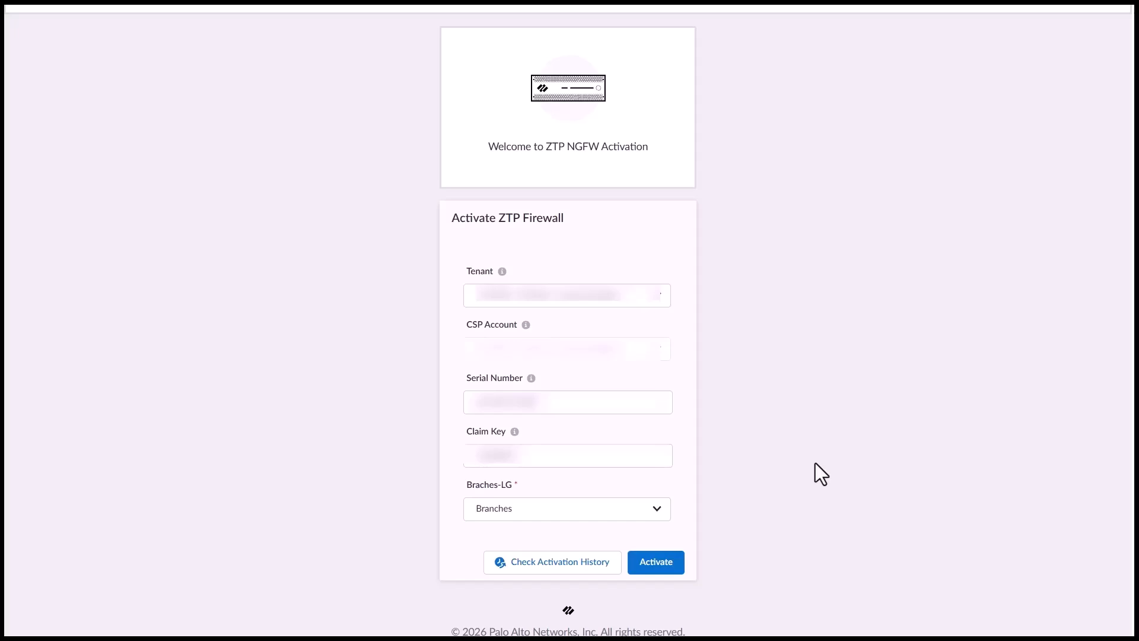
Activate the ZTP firewall with its Braches-LG label set to Branches
{"action": "left_click", "coordinate": [637, 526]}
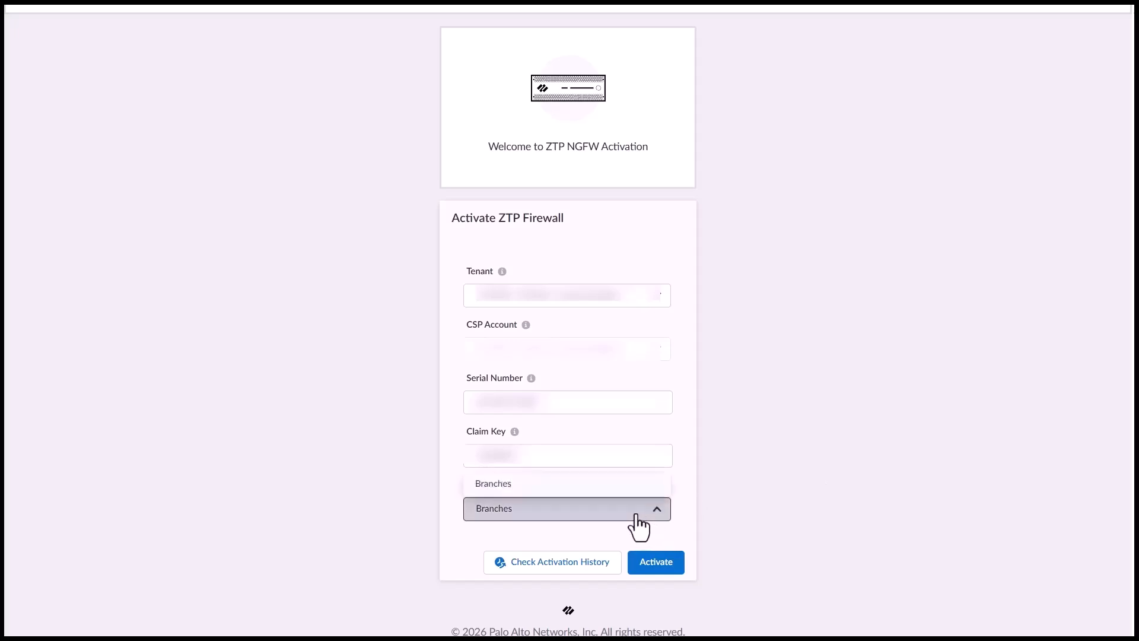
{"action": "left_click", "coordinate": [593, 485]}
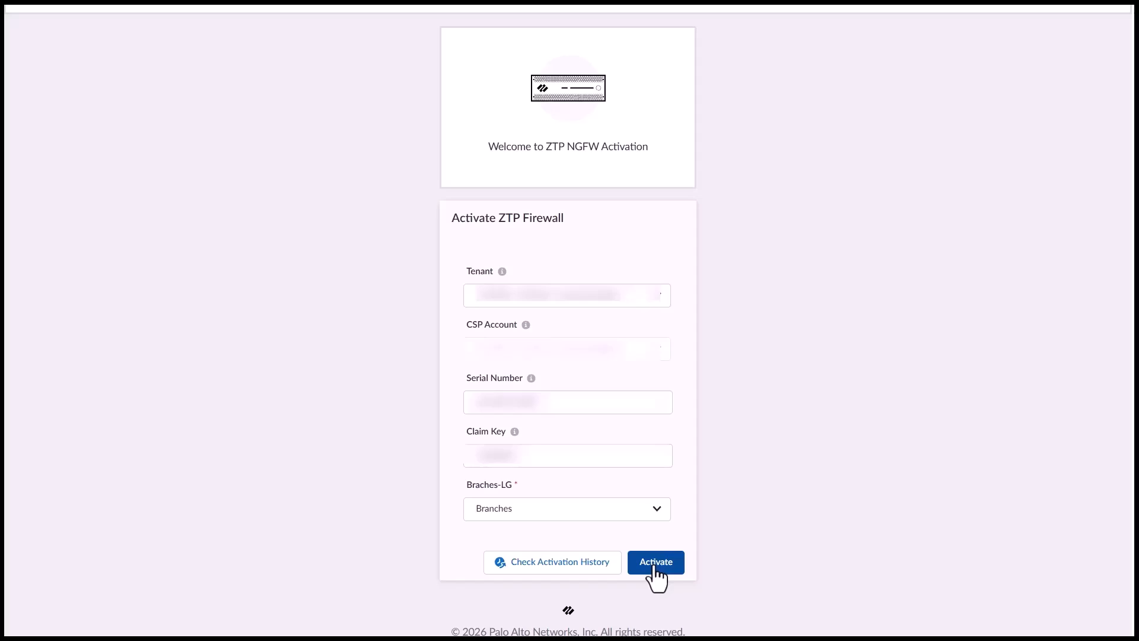
{"action": "left_click", "coordinate": [654, 567]}
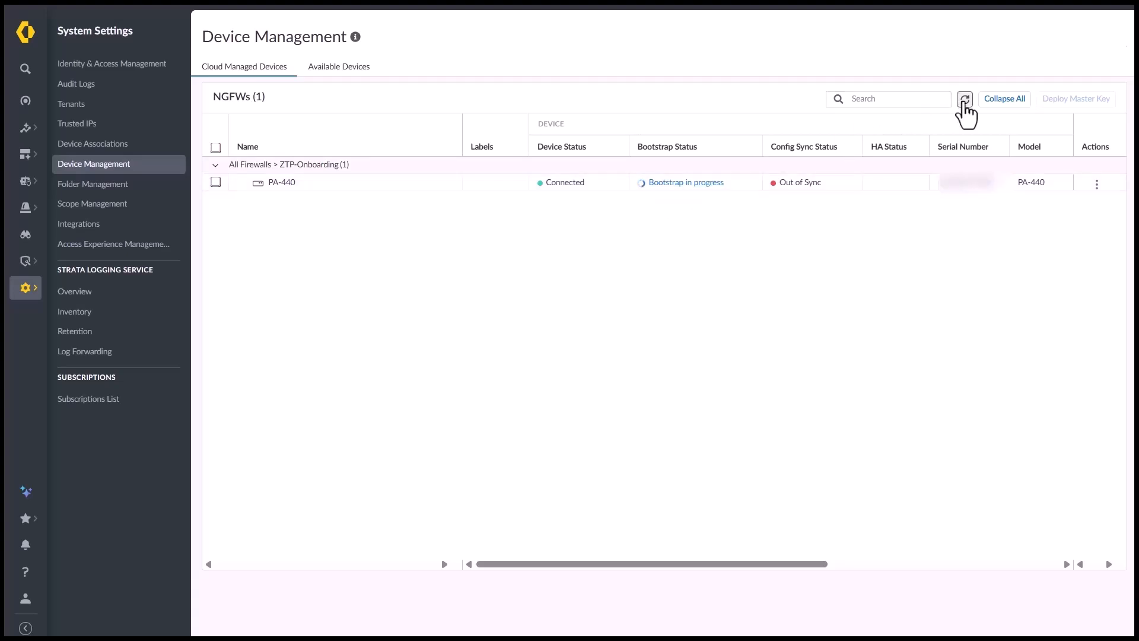
Refresh the Device Management list and view PA-440's bootstrap status details
{"action": "left_click", "coordinate": [965, 100]}
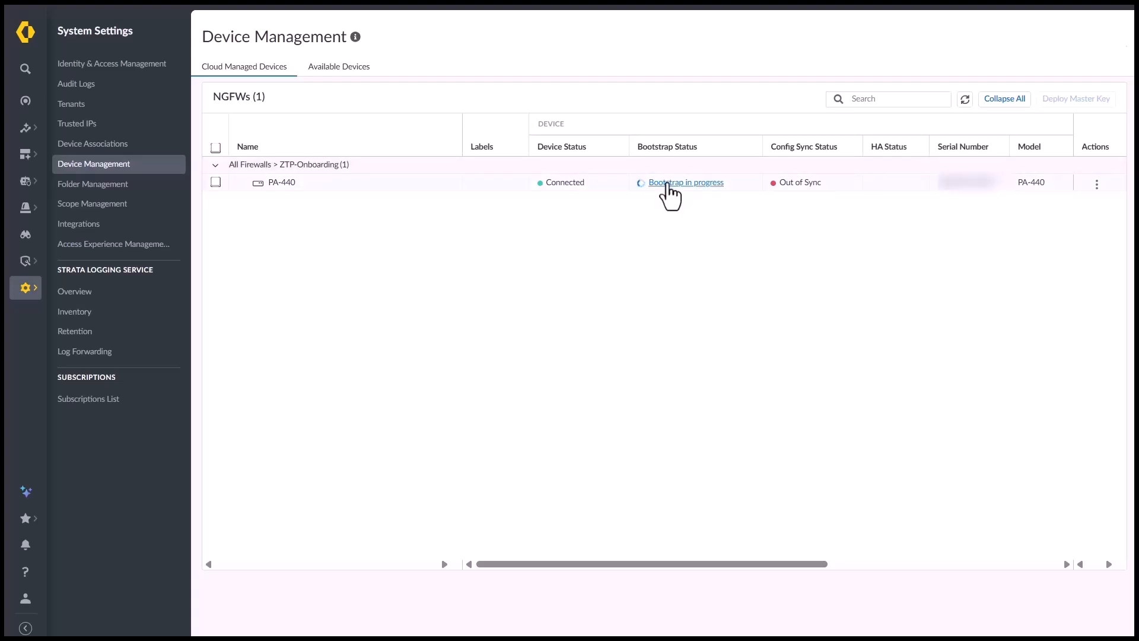
{"action": "left_click", "coordinate": [666, 183]}
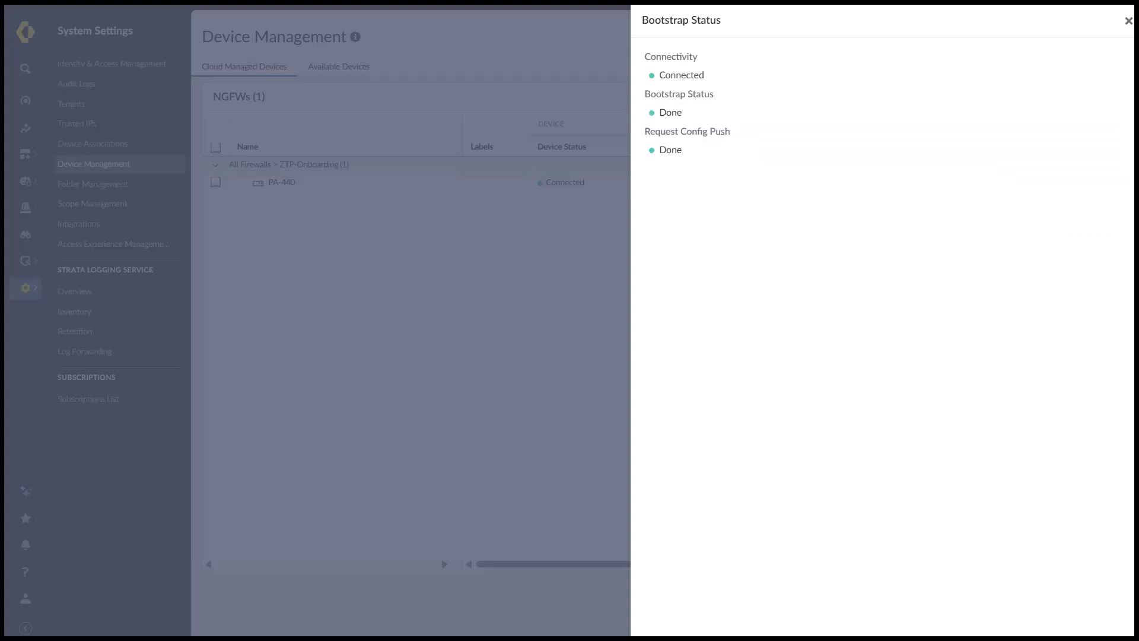
Scope to ZTP-Onboarding and add the Management snippet to its snippet associations
{"action": "left_click", "coordinate": [1129, 21]}
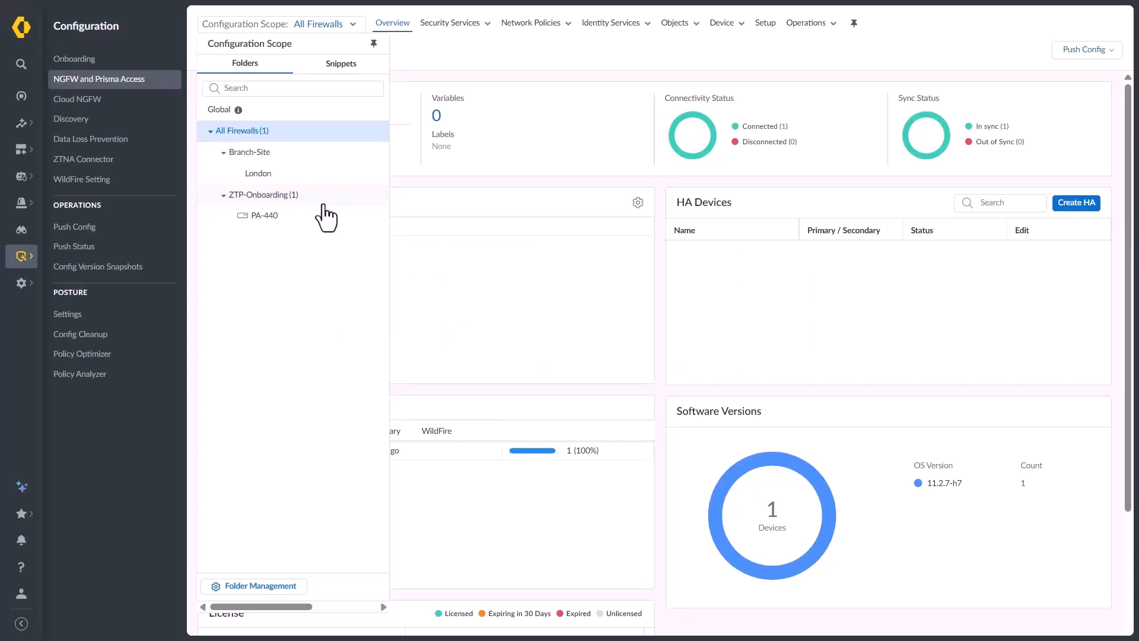
{"action": "left_click", "coordinate": [323, 203]}
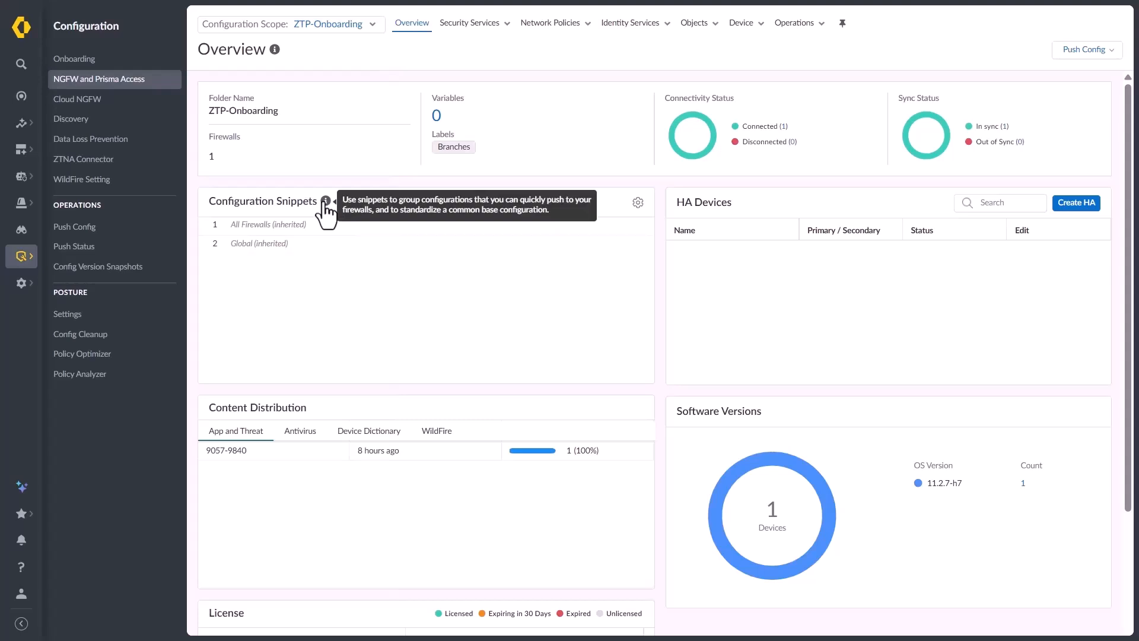
{"action": "left_click", "coordinate": [638, 203]}
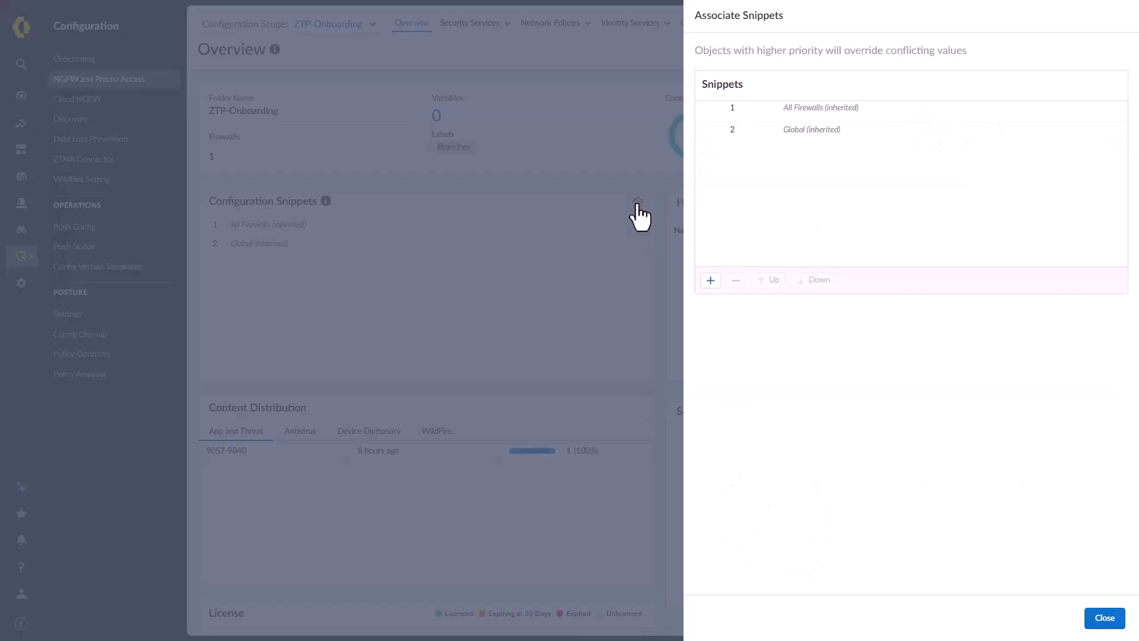
{"action": "left_click", "coordinate": [715, 282]}
{"action": "left_click", "coordinate": [838, 111]}
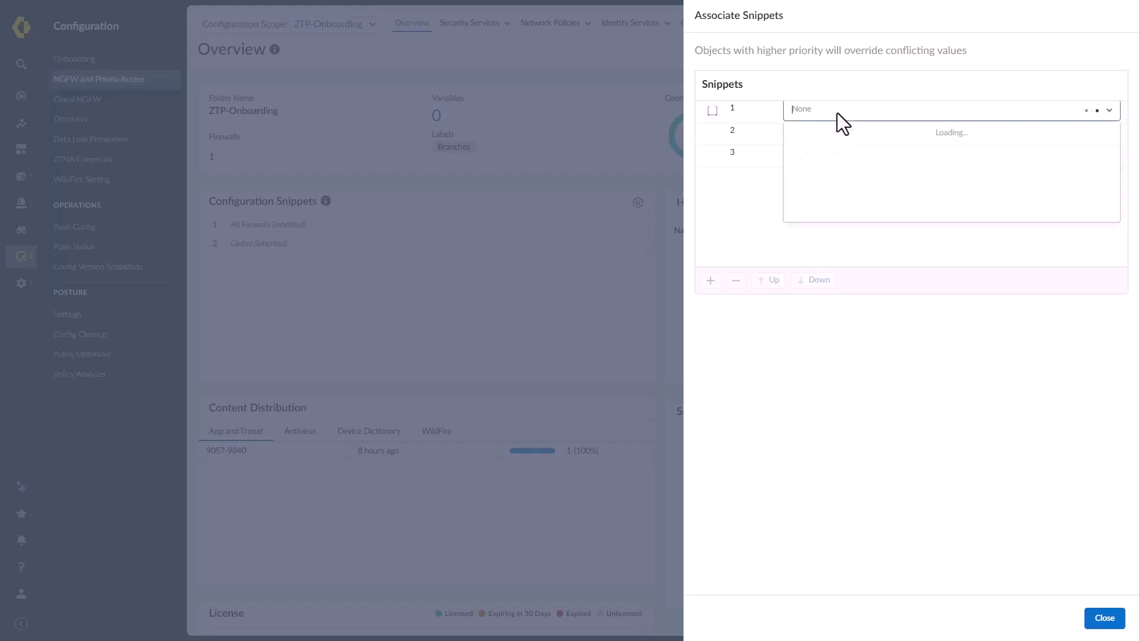
{"action": "left_click", "coordinate": [839, 155]}
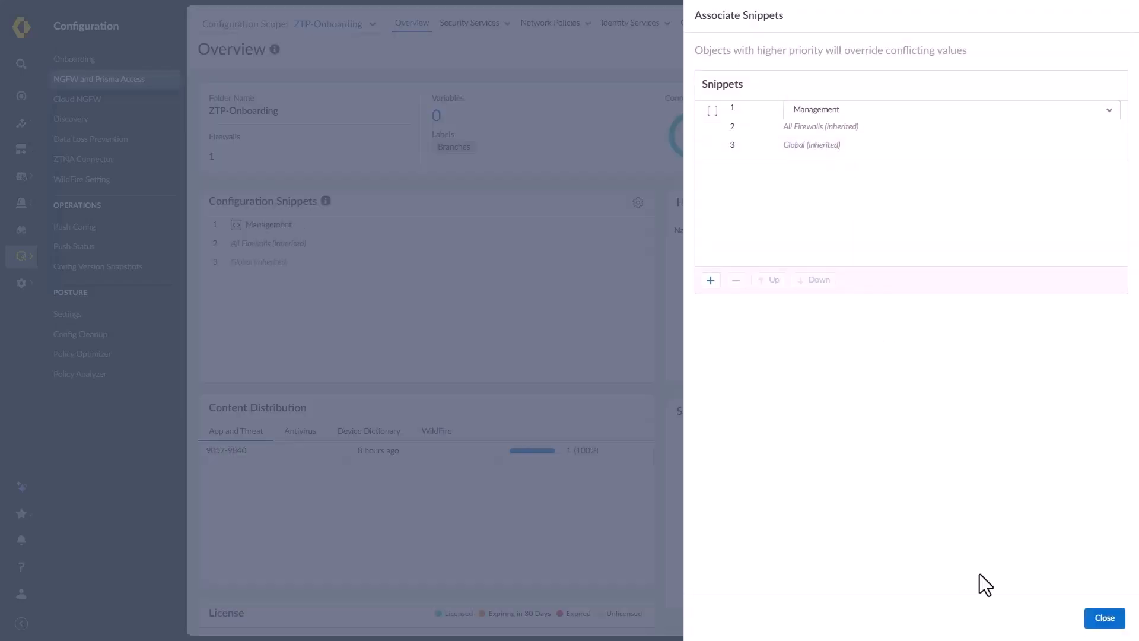
{"action": "left_click", "coordinate": [1106, 623]}
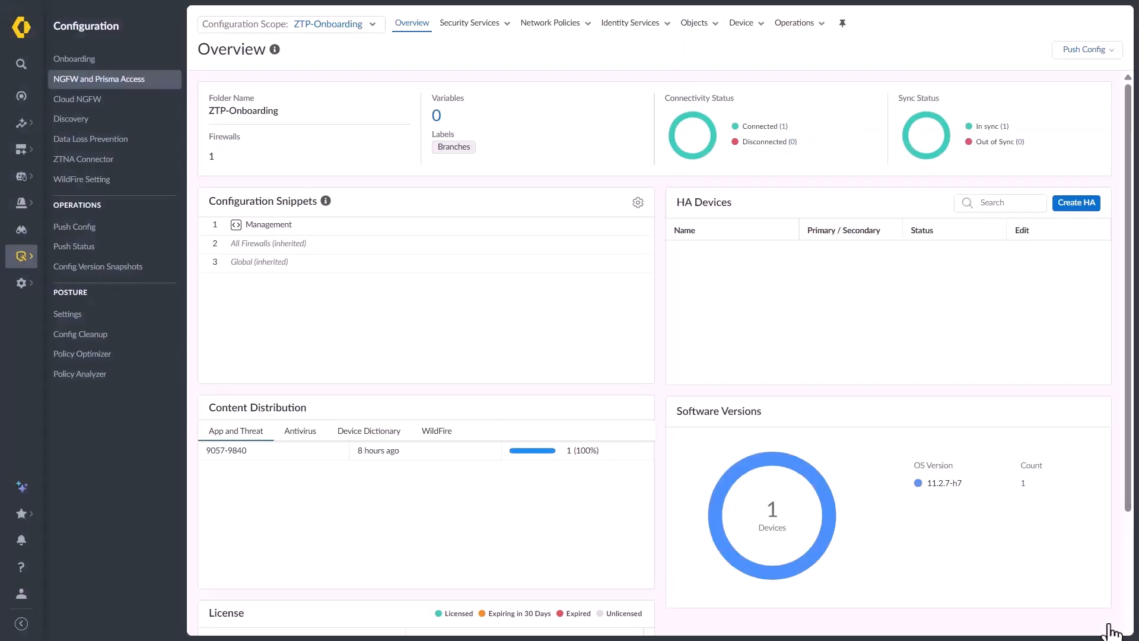
Import the folder's variables from branch-site.csv via CSV import
{"action": "left_click", "coordinate": [436, 115]}
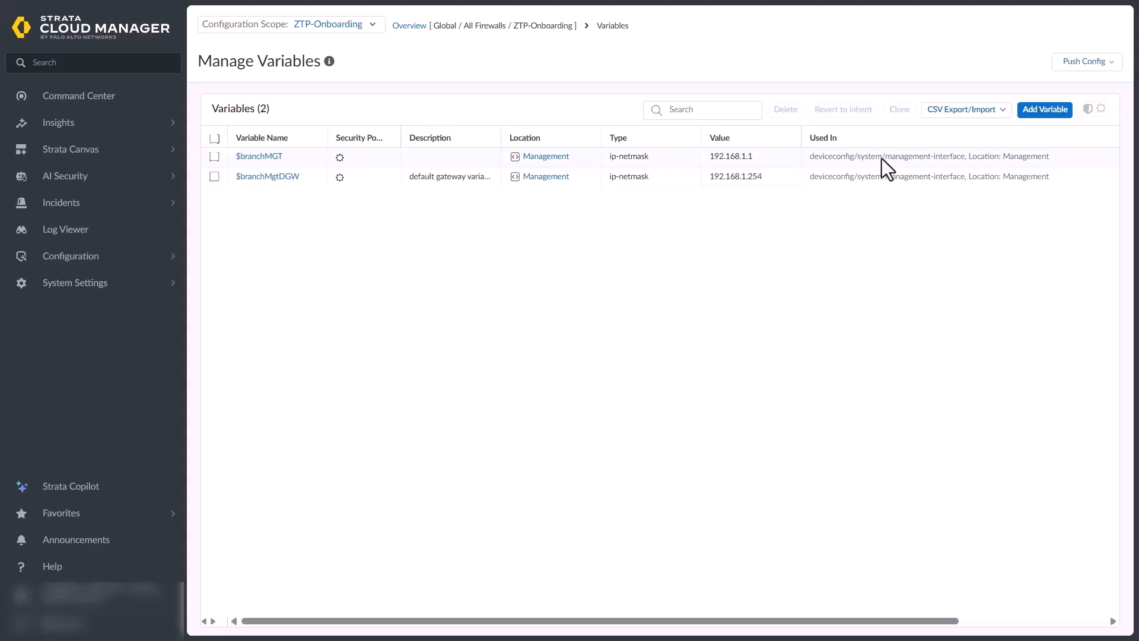
{"action": "left_click", "coordinate": [973, 117]}
{"action": "left_click", "coordinate": [962, 155]}
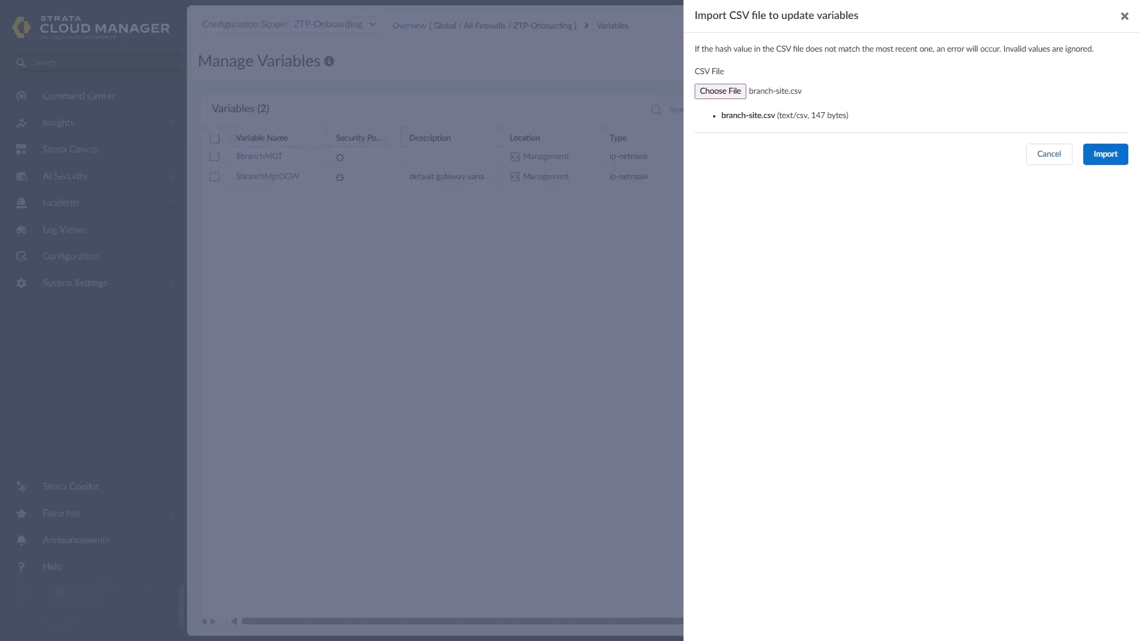
{"action": "left_click", "coordinate": [1103, 156]}
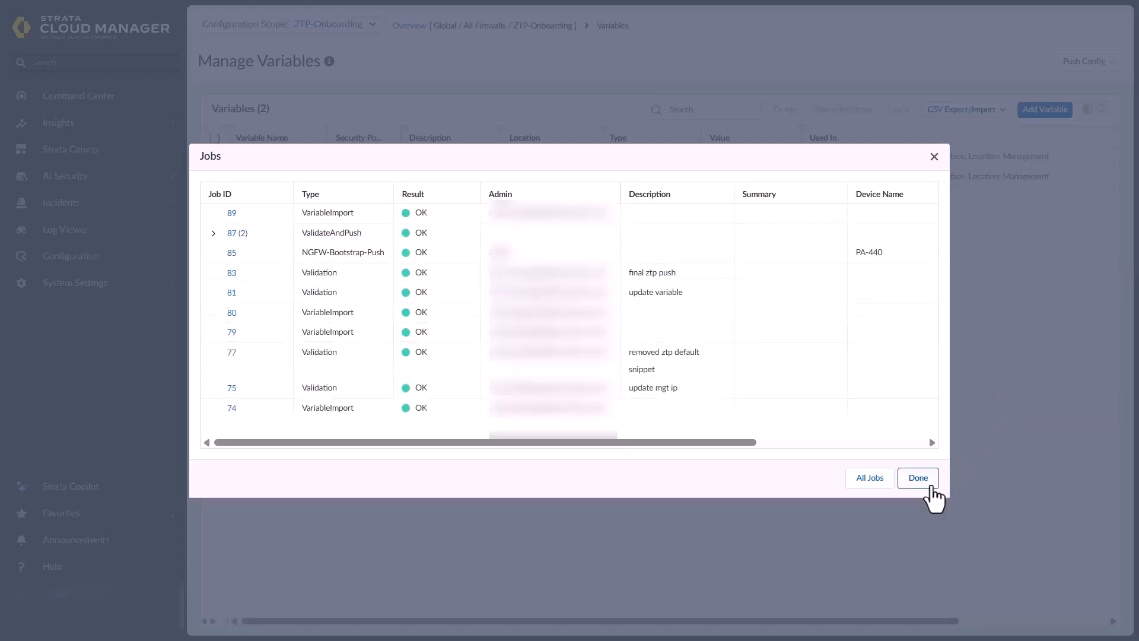
{"action": "left_click", "coordinate": [929, 486]}
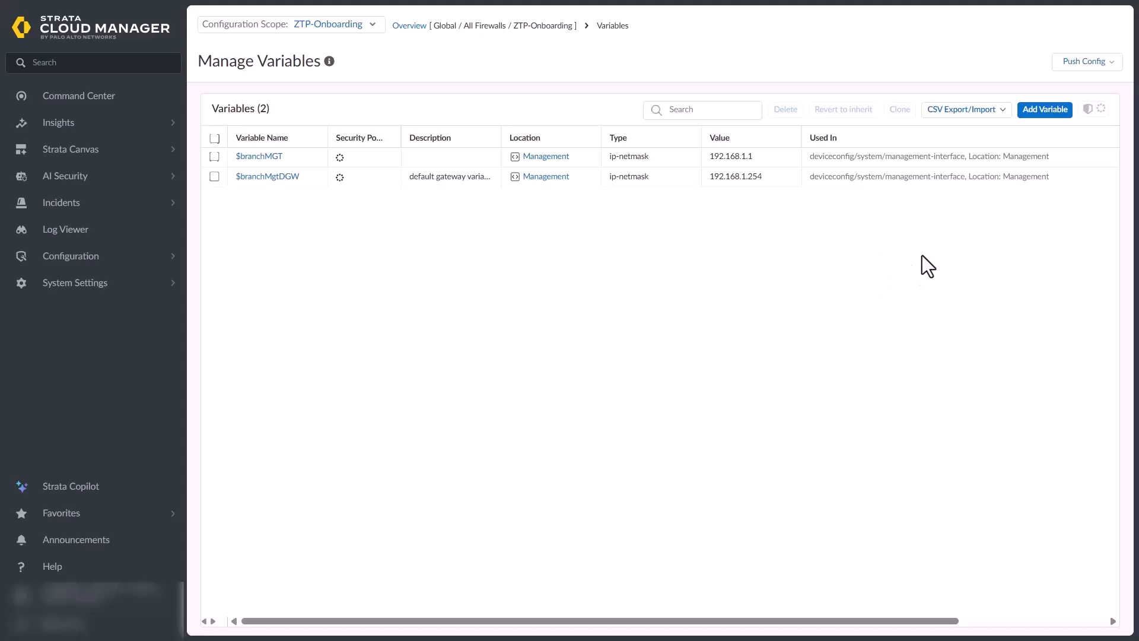
{"action": "left_click", "coordinate": [336, 31]}
Switch the scope to PA-440 and push its configuration
{"action": "left_click", "coordinate": [274, 219]}
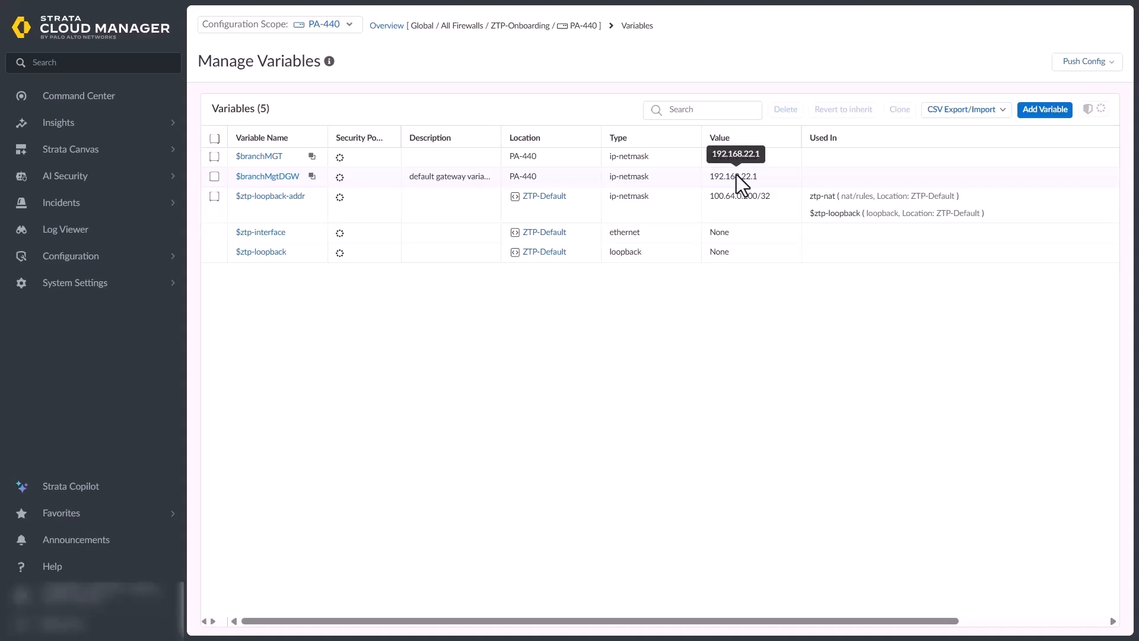
{"action": "left_click", "coordinate": [1074, 66]}
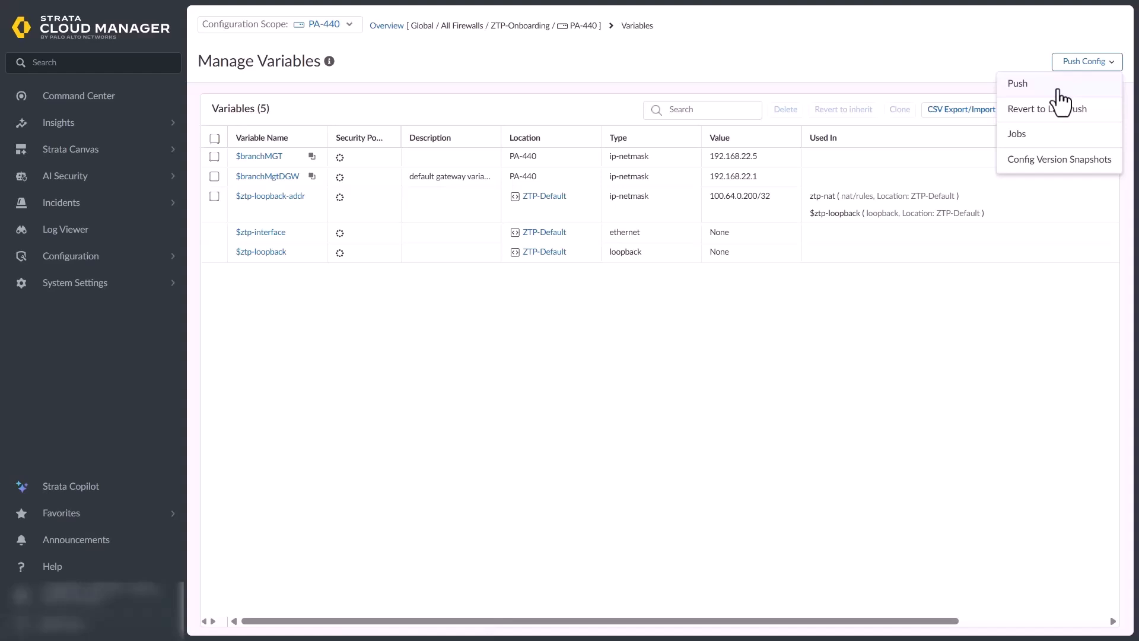
{"action": "left_click", "coordinate": [1058, 134]}
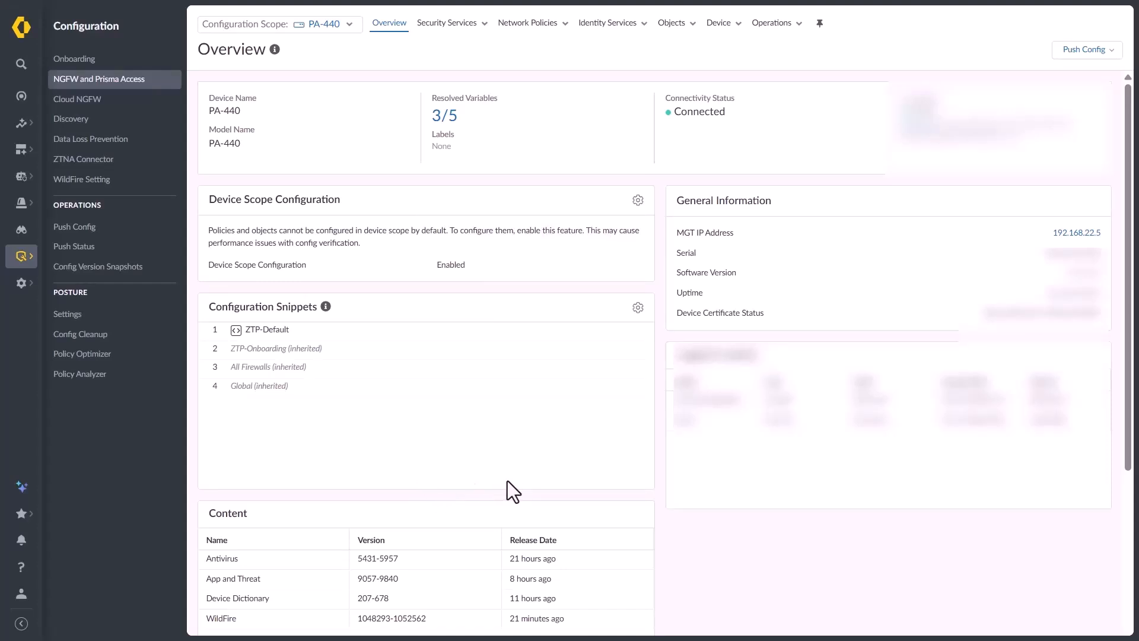
Remove the ZTP-Default snippet association from PA-440's configuration snippets
{"action": "left_click", "coordinate": [318, 28]}
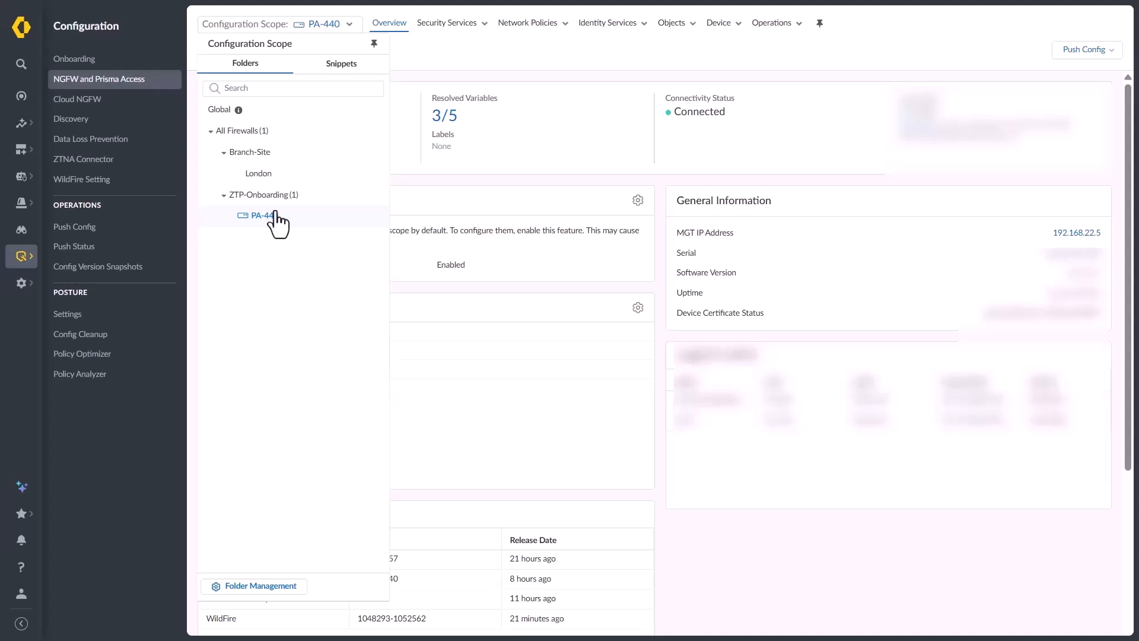
{"action": "left_click", "coordinate": [447, 328]}
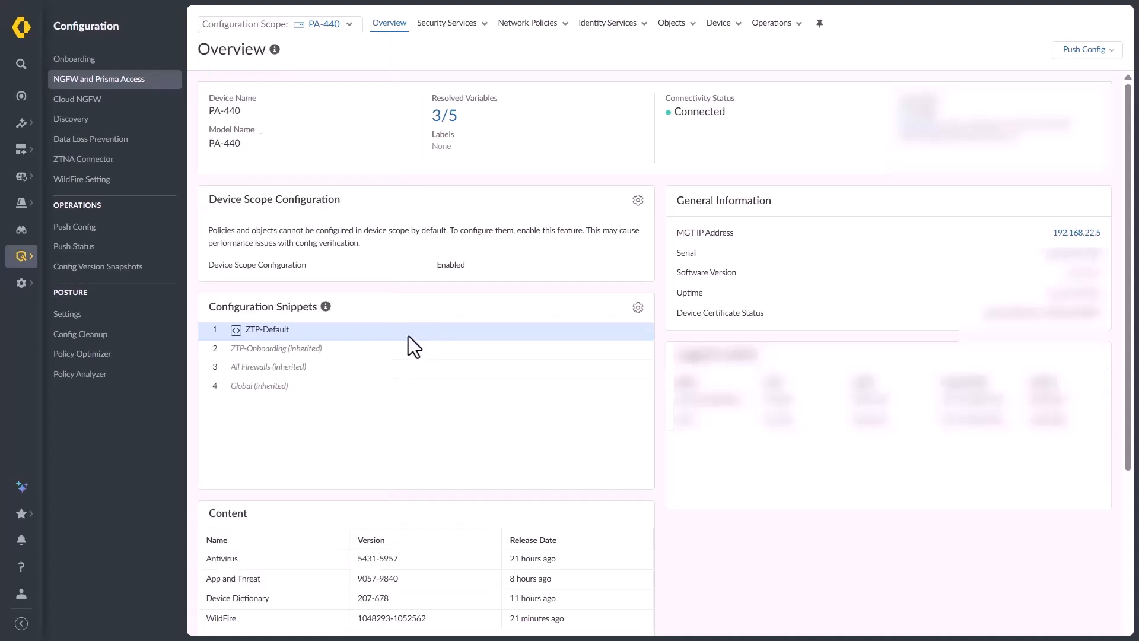
{"action": "left_click", "coordinate": [637, 309]}
{"action": "left_click", "coordinate": [712, 111]}
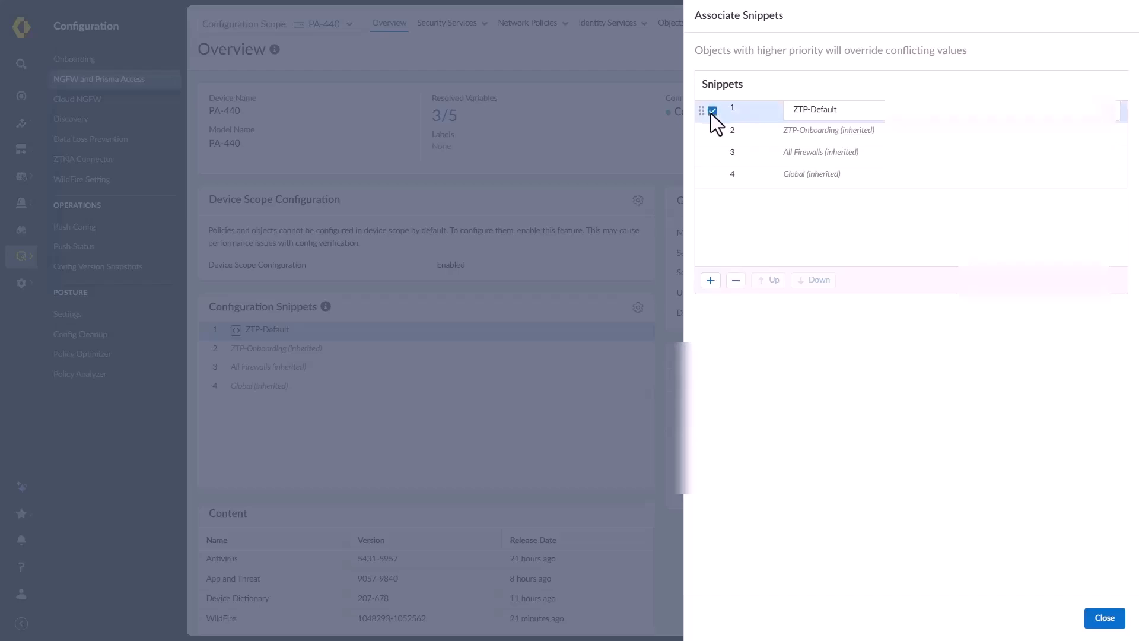
{"action": "left_click", "coordinate": [735, 282]}
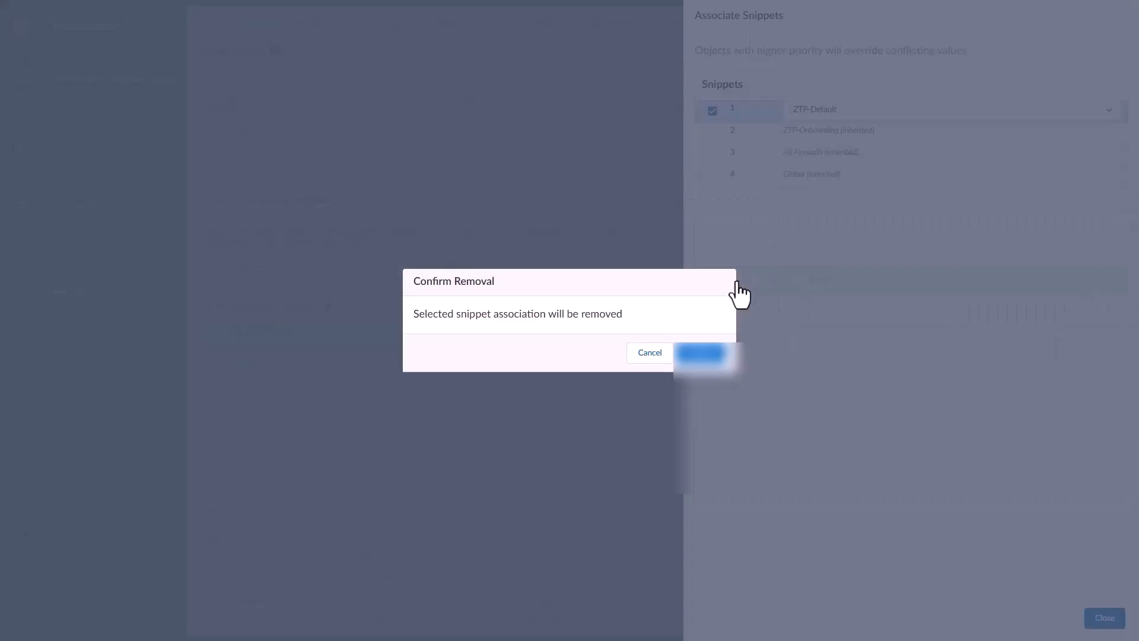
{"action": "left_click", "coordinate": [711, 357]}
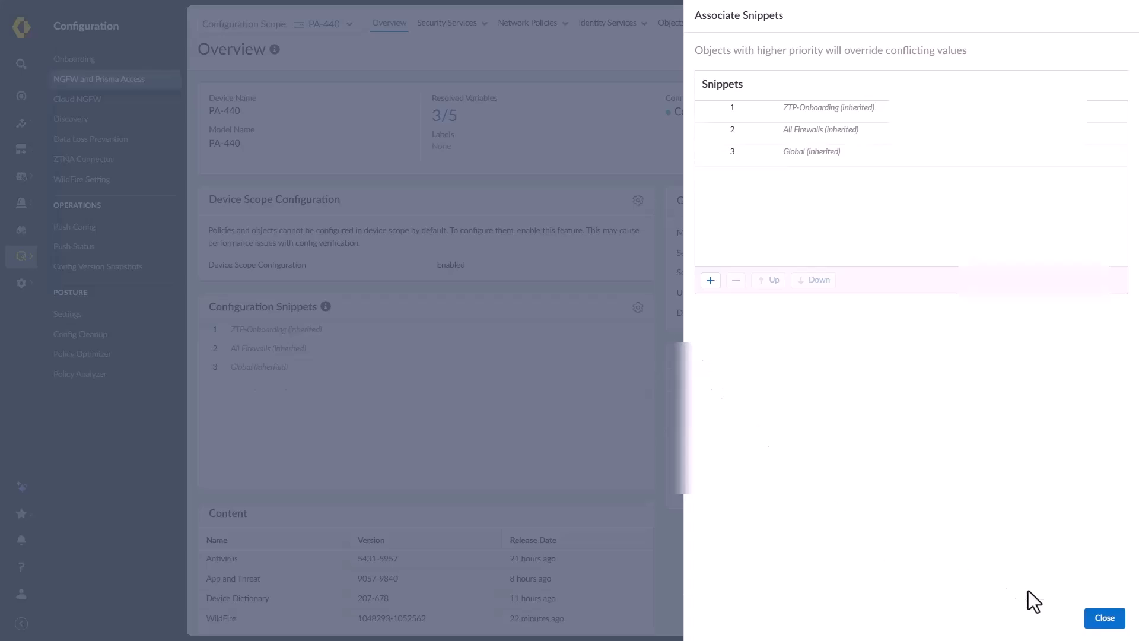
{"action": "left_click", "coordinate": [1101, 620]}
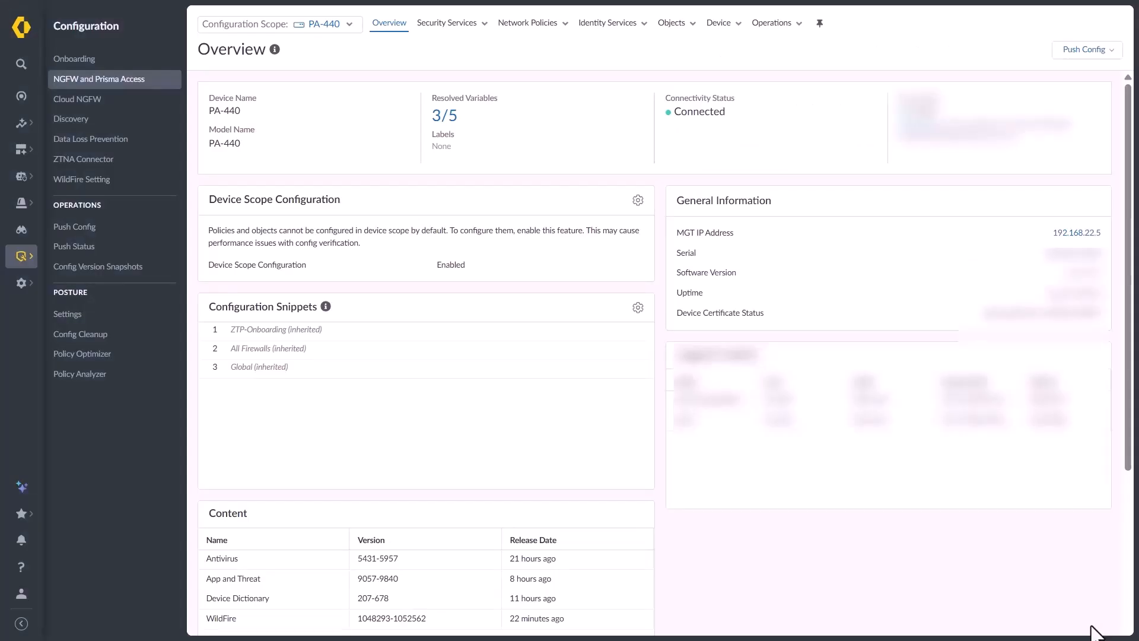
Open the Push Config options menu for the PA-440 configuration
{"action": "left_click", "coordinate": [1072, 57]}
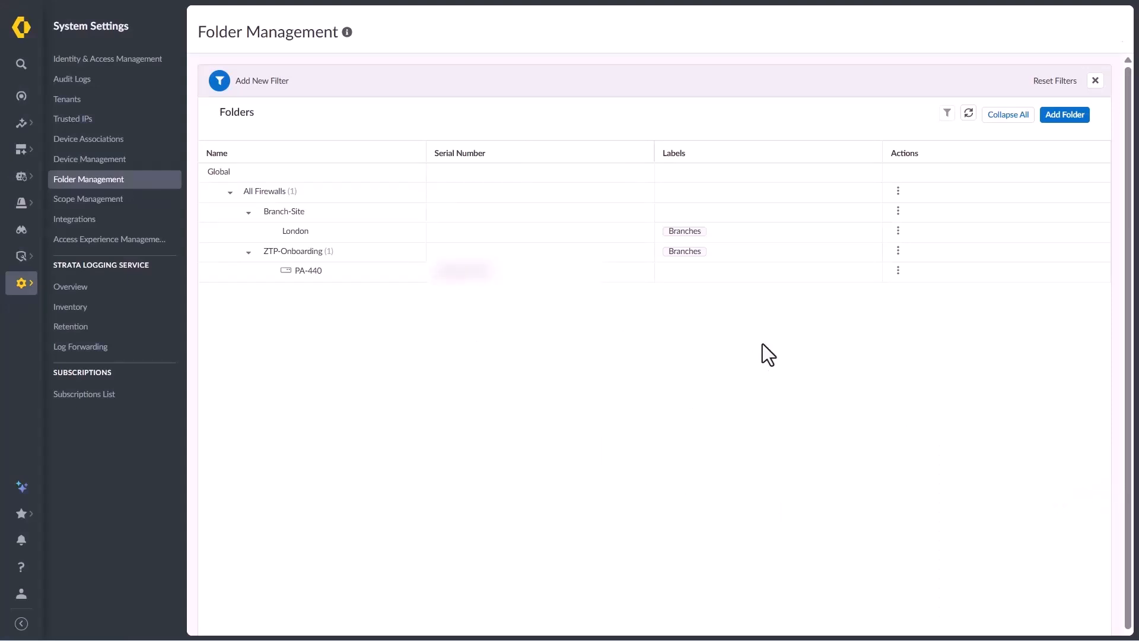
Move the PA-440 entry from ZTP-Onboarding into the Branch-Site/London folder
{"action": "left_click", "coordinate": [898, 271]}
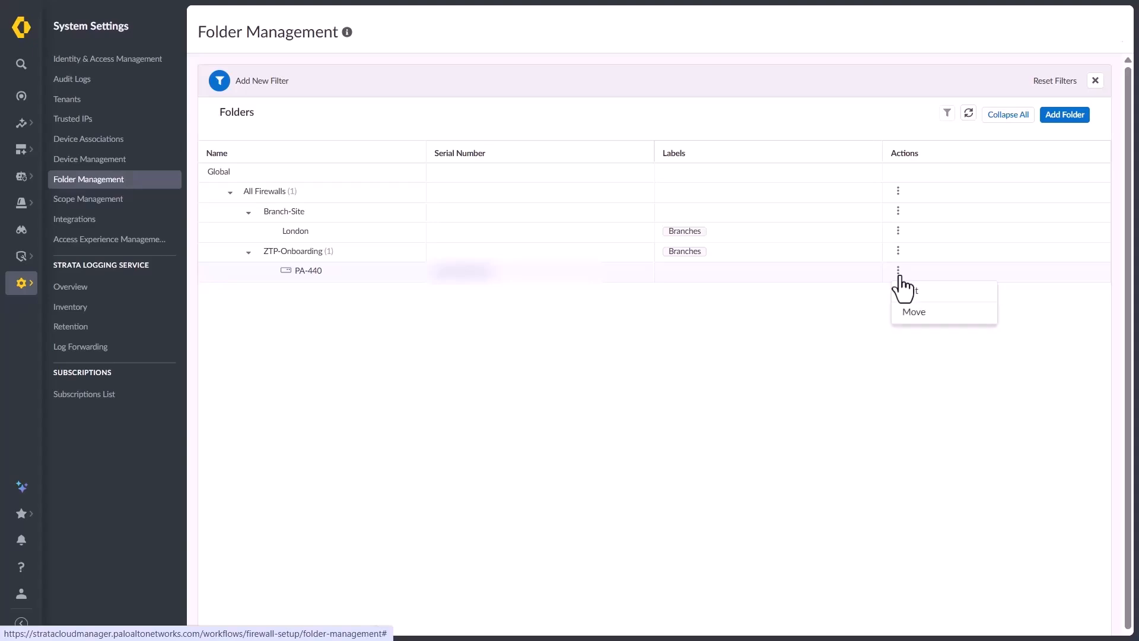
{"action": "left_click", "coordinate": [918, 312]}
{"action": "left_click", "coordinate": [543, 345]}
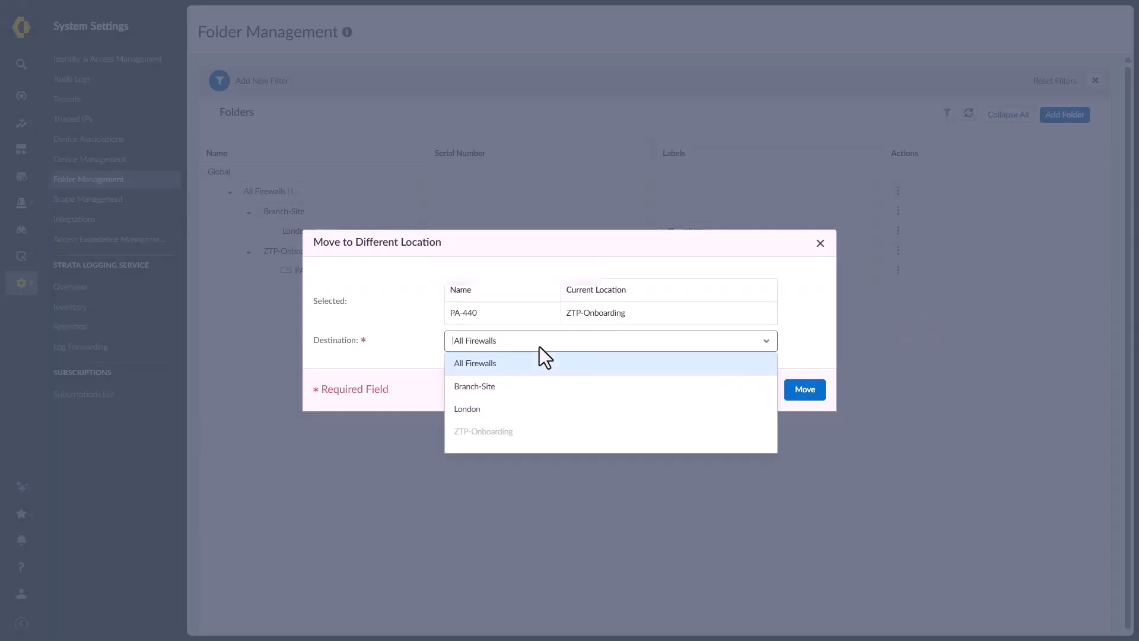
{"action": "left_click", "coordinate": [542, 410]}
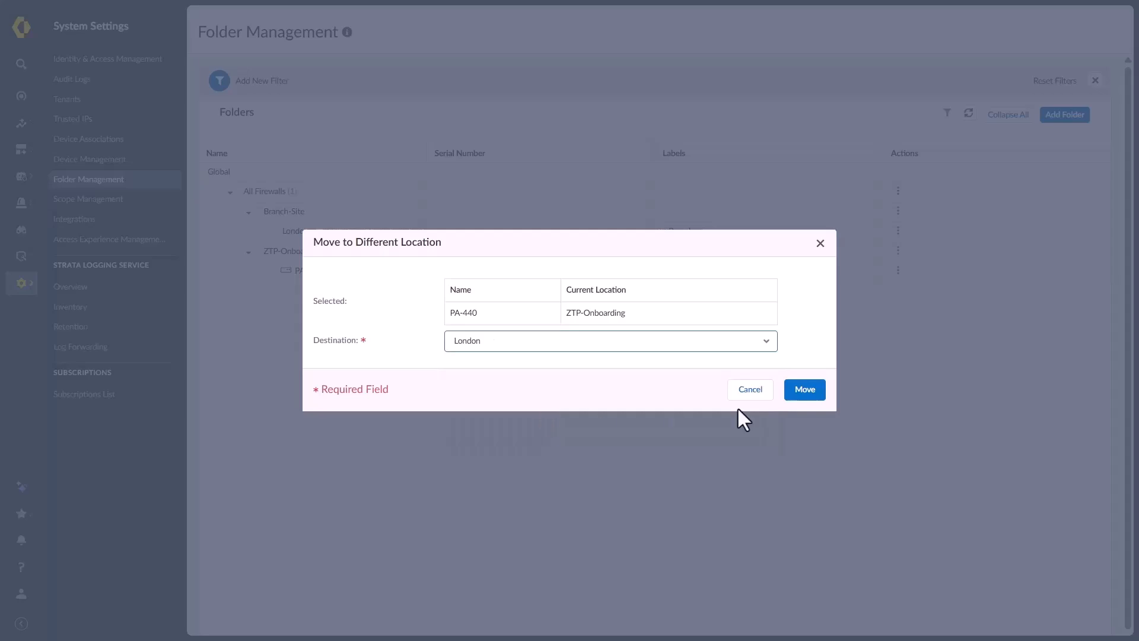
{"action": "left_click", "coordinate": [807, 395]}
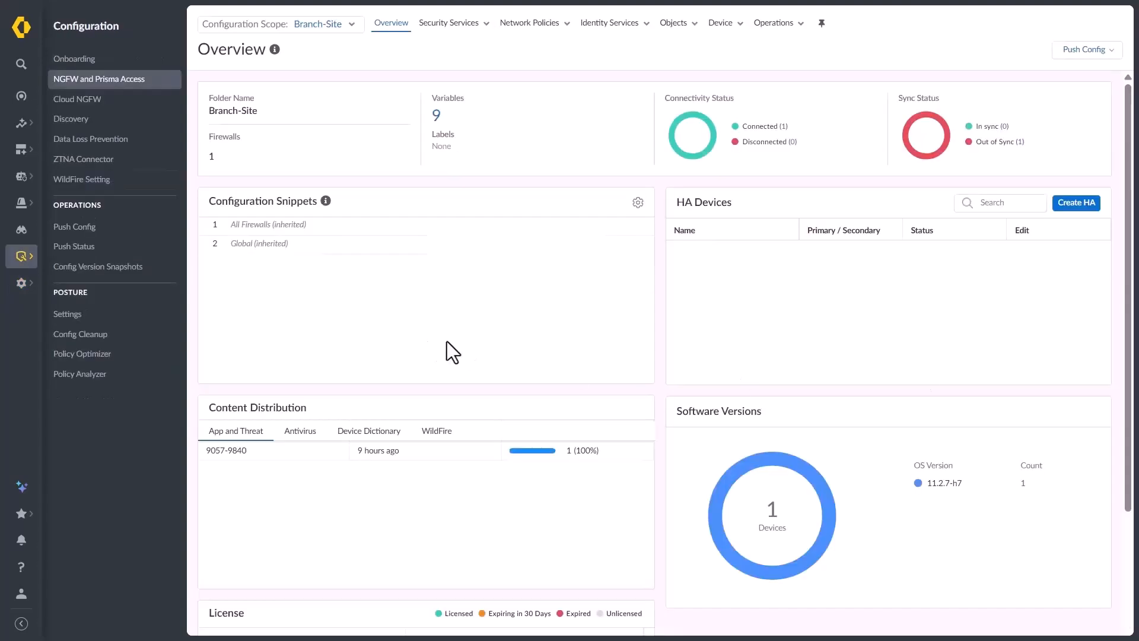
Associate the Management snippet with Branch-Site, ranked above All Firewalls and Global
{"action": "left_click", "coordinate": [321, 25]}
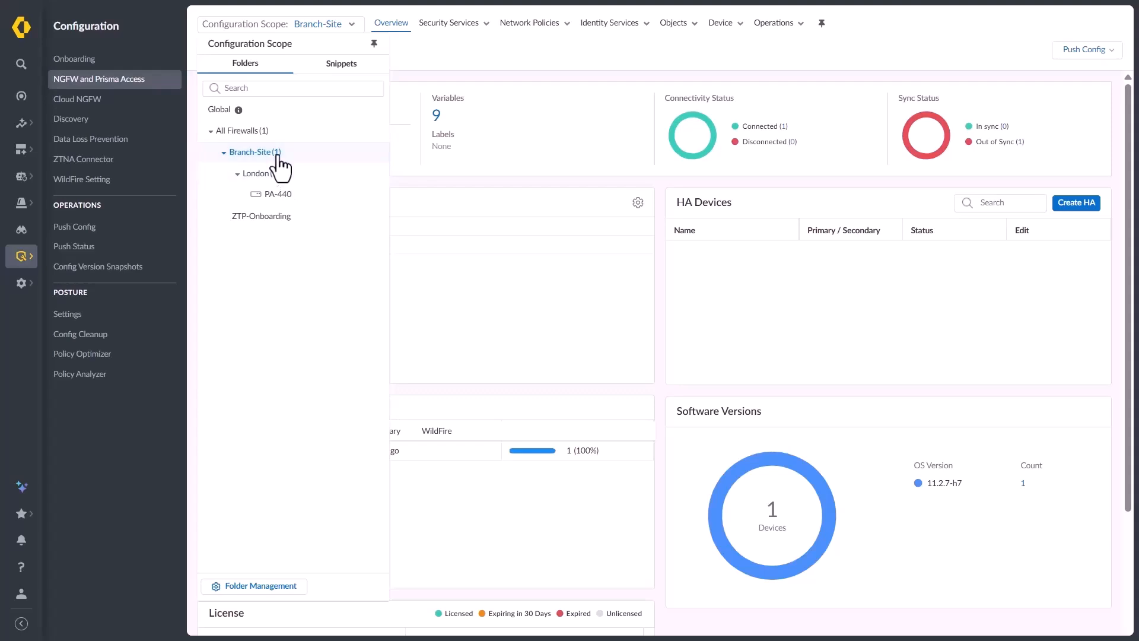
{"action": "left_click", "coordinate": [478, 265]}
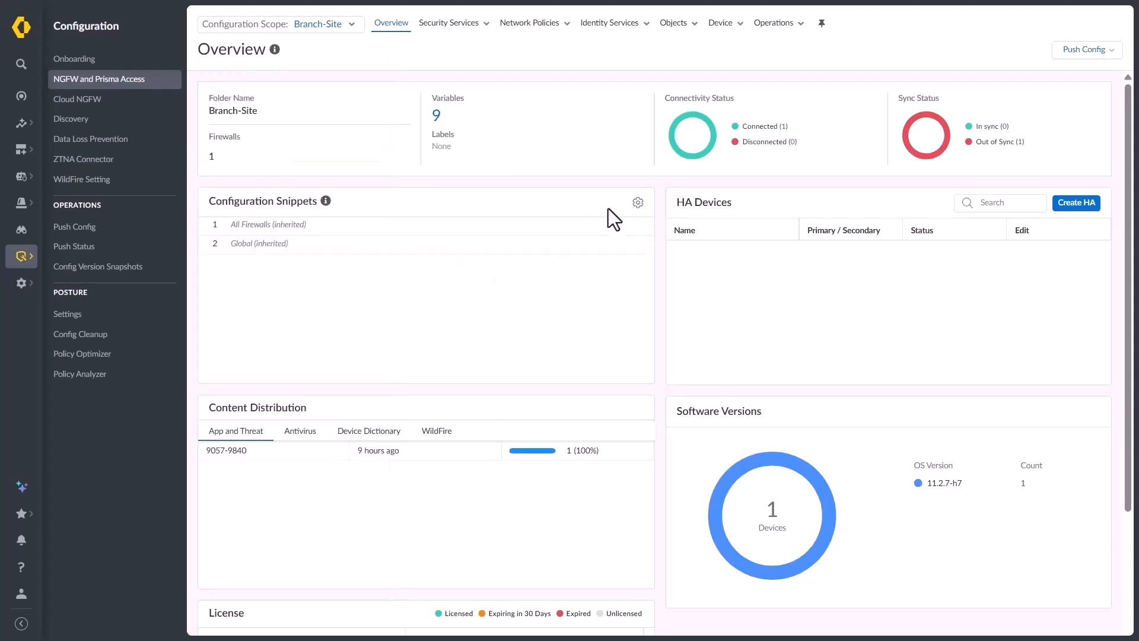
{"action": "left_click", "coordinate": [638, 203]}
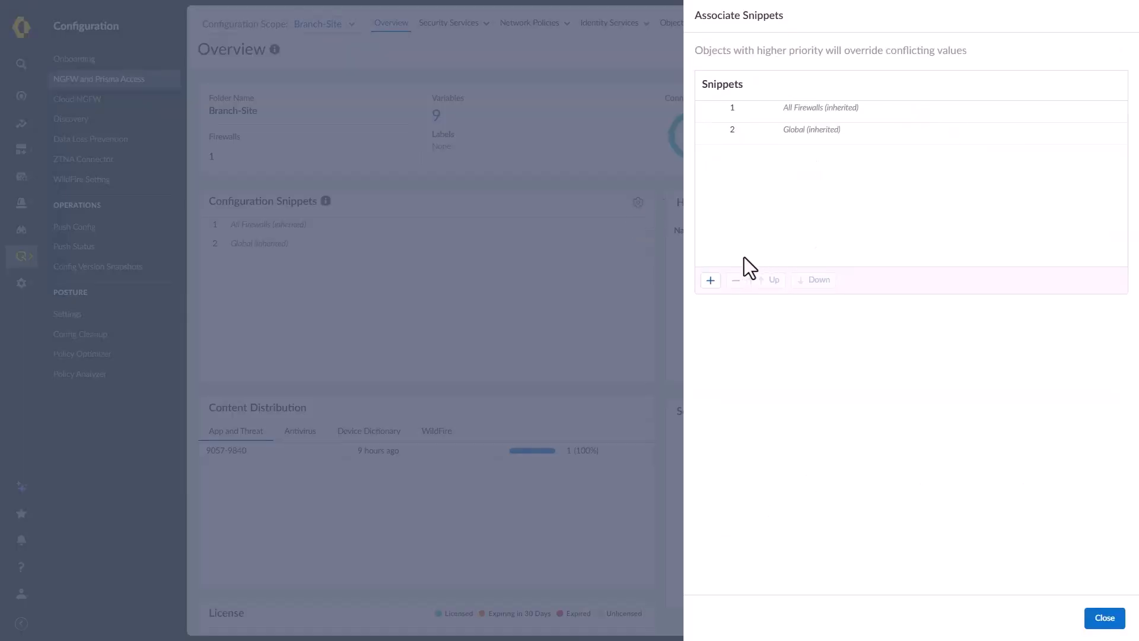
{"action": "left_click", "coordinate": [710, 281]}
{"action": "left_click", "coordinate": [803, 109]}
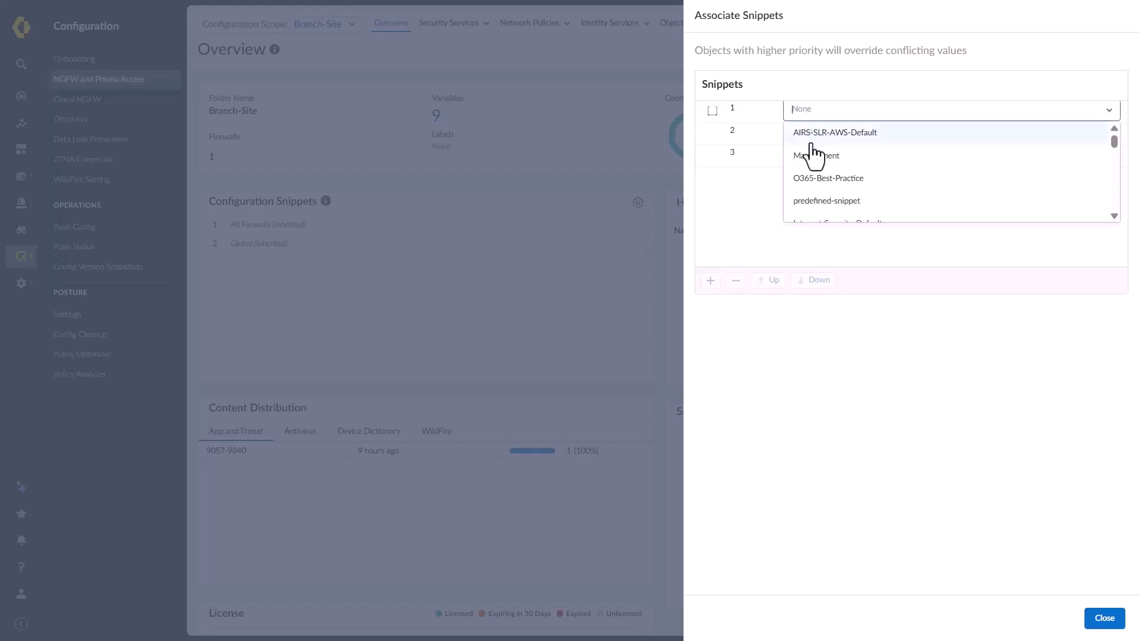
{"action": "left_click", "coordinate": [815, 156]}
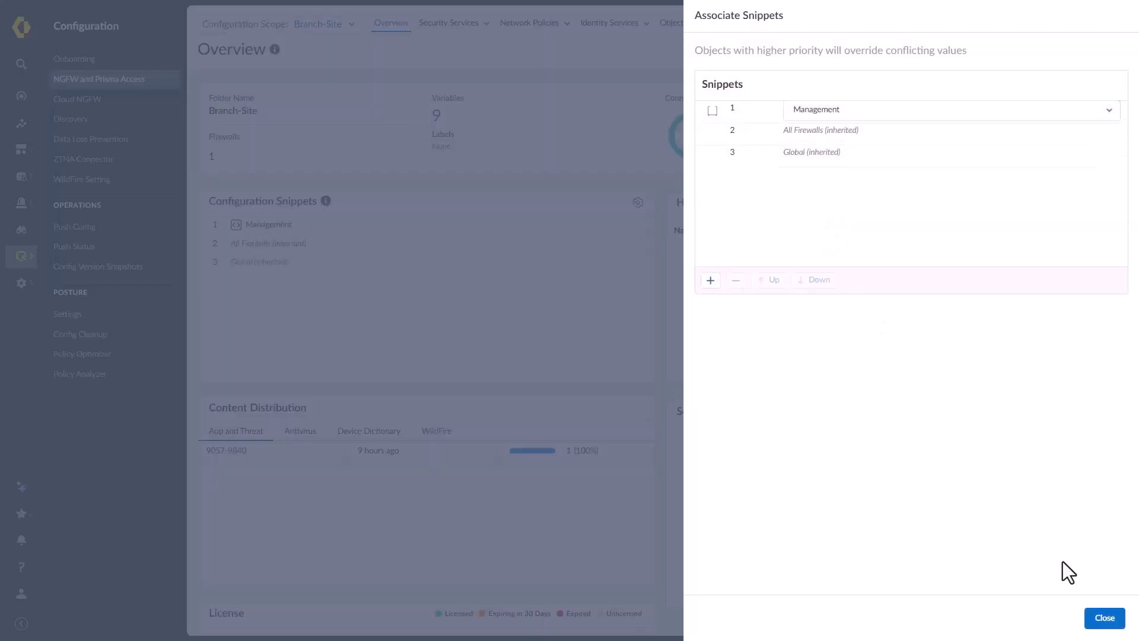
{"action": "left_click", "coordinate": [1102, 618]}
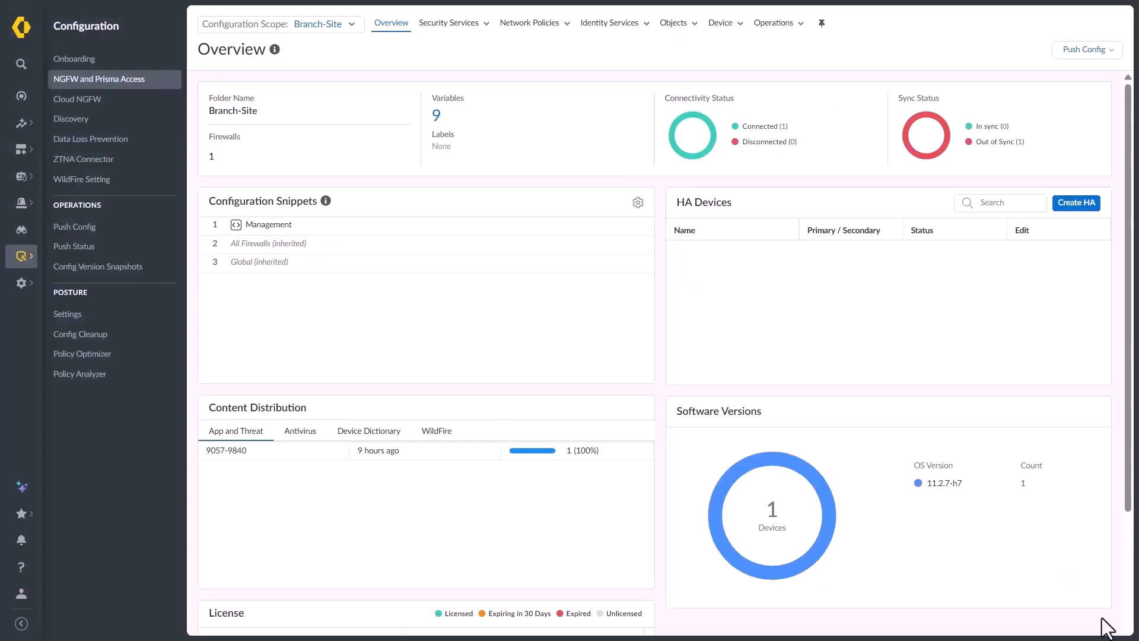
{"action": "left_click", "coordinate": [325, 30]}
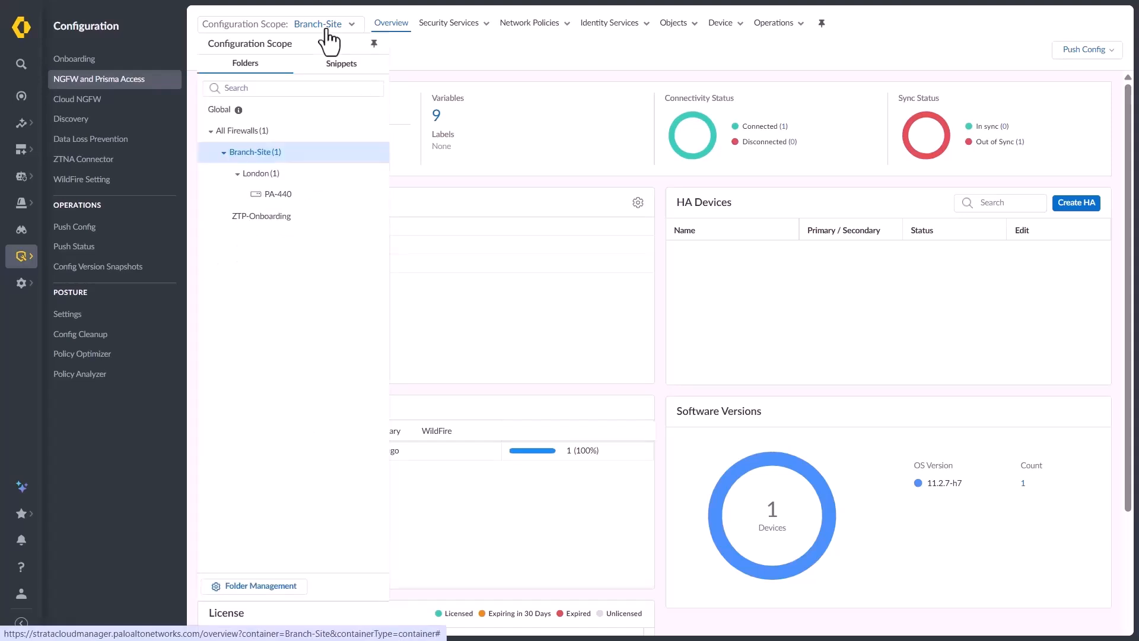
Scope to PA-440, review its resolved variables, and push the configuration successfully
{"action": "left_click", "coordinate": [275, 198]}
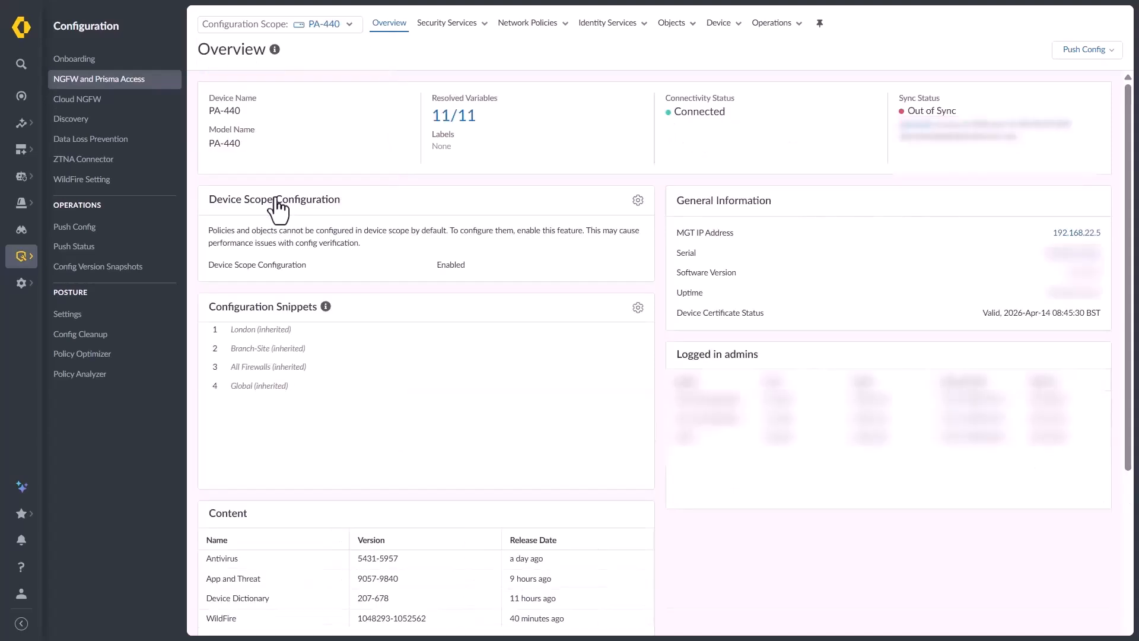
{"action": "left_click", "coordinate": [458, 118]}
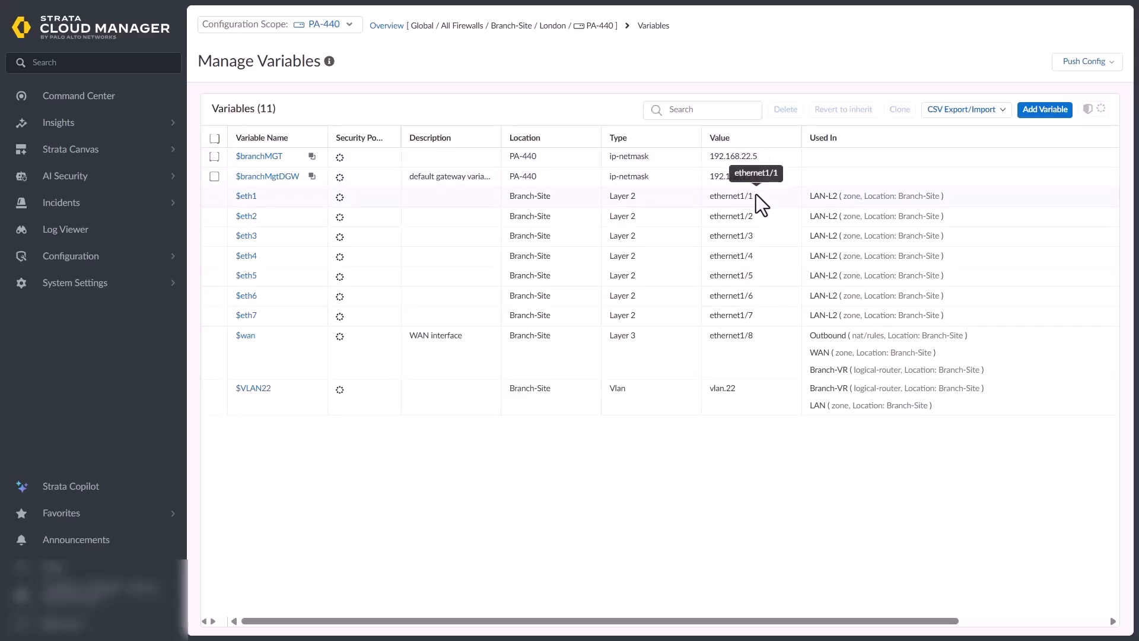
{"action": "left_click", "coordinate": [1072, 67]}
{"action": "left_click", "coordinate": [1043, 88]}
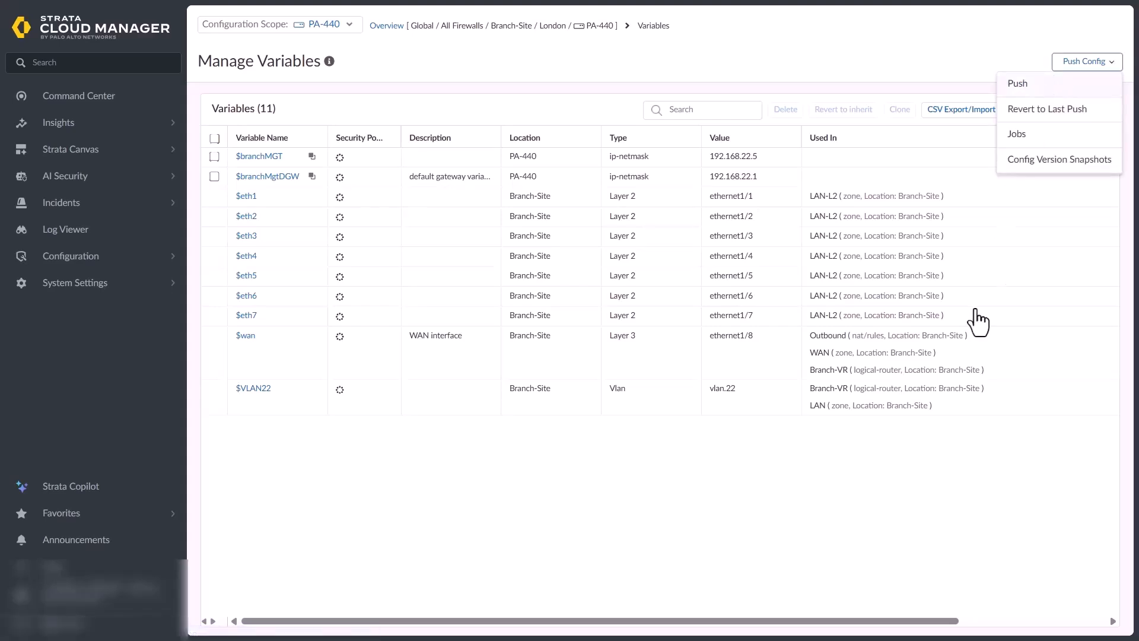
{"action": "left_click", "coordinate": [919, 526]}
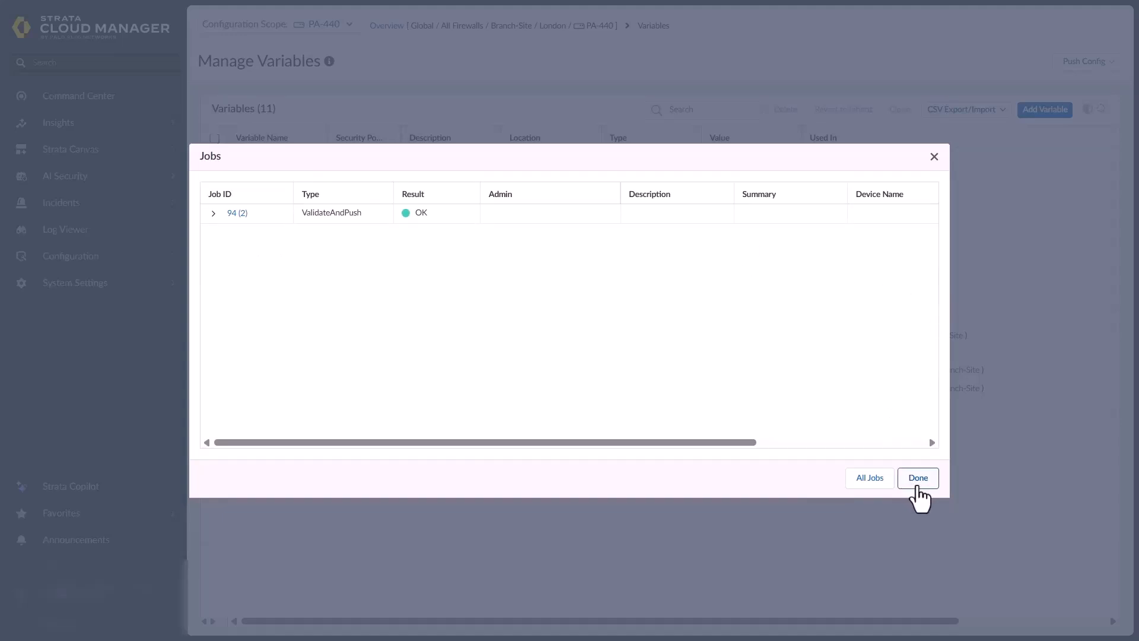
{"action": "left_click", "coordinate": [918, 478]}
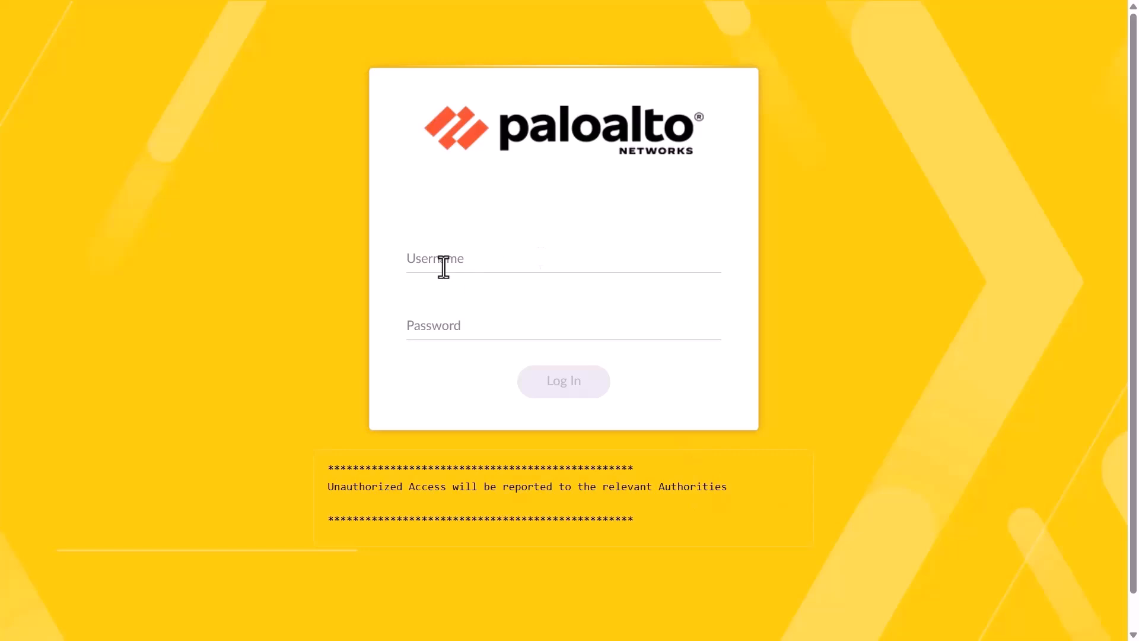
Sign in to PAN-OS as admin using the default password
{"action": "left_click", "coordinate": [443, 266]}
{"action": "type", "text": "admin"}
{"action": "key", "text": "Tab"}
{"action": "type", "text": "admin"}
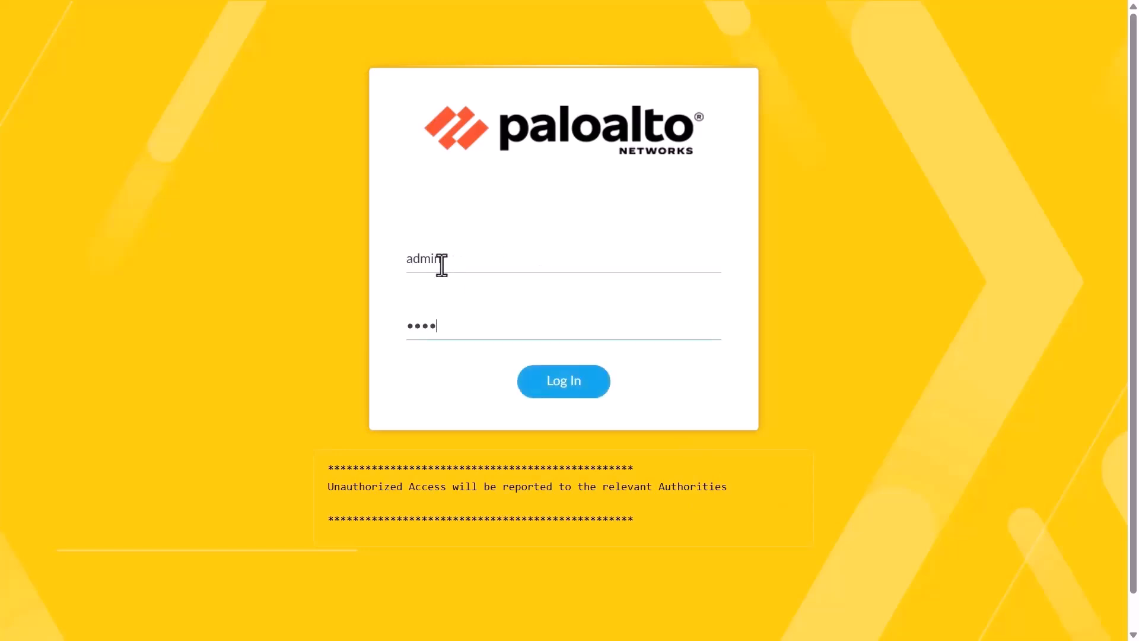
{"action": "left_click", "coordinate": [558, 389]}
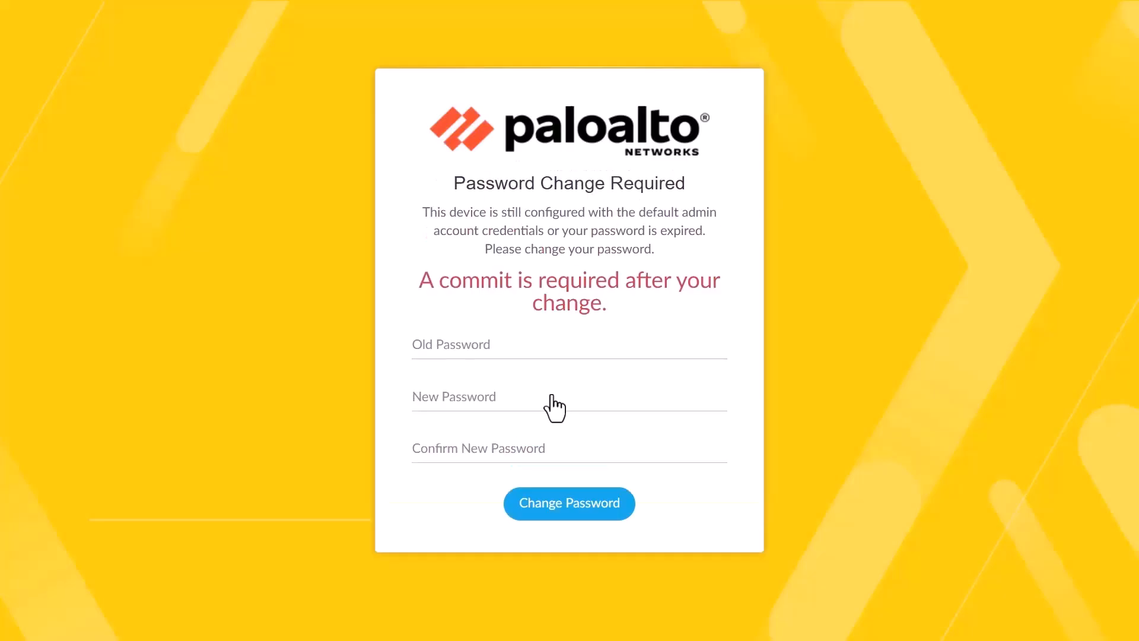
Replace the default admin password with a new password and submit the change
{"action": "left_click", "coordinate": [460, 347]}
{"action": "type", "text": "admin"}
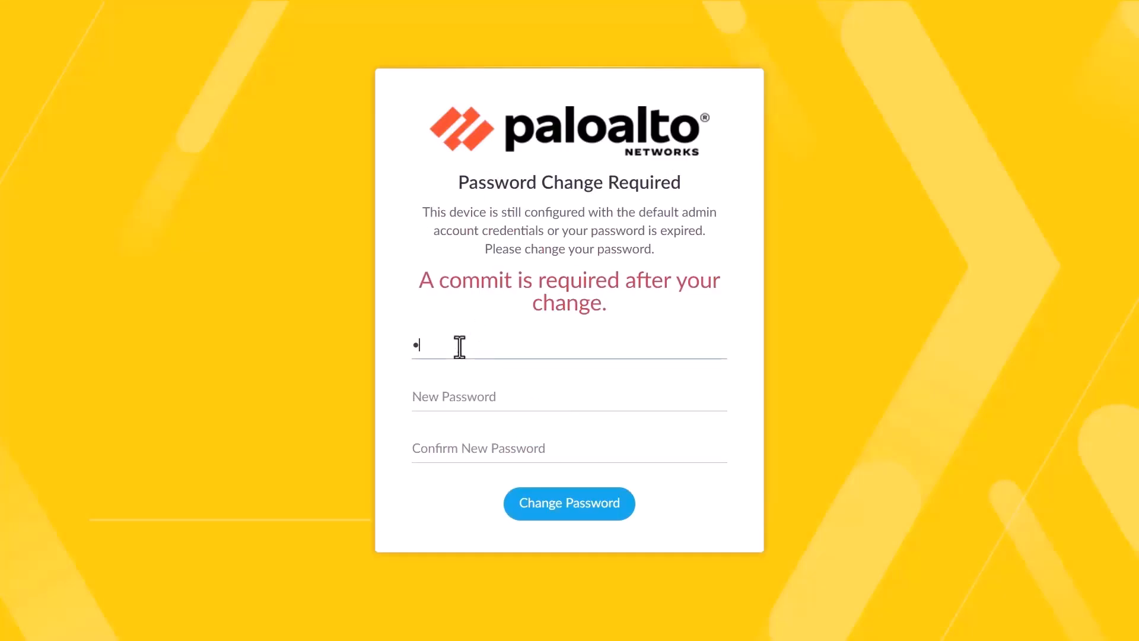
{"action": "key", "text": "Tab"}
{"action": "type", "text": "admin12"}
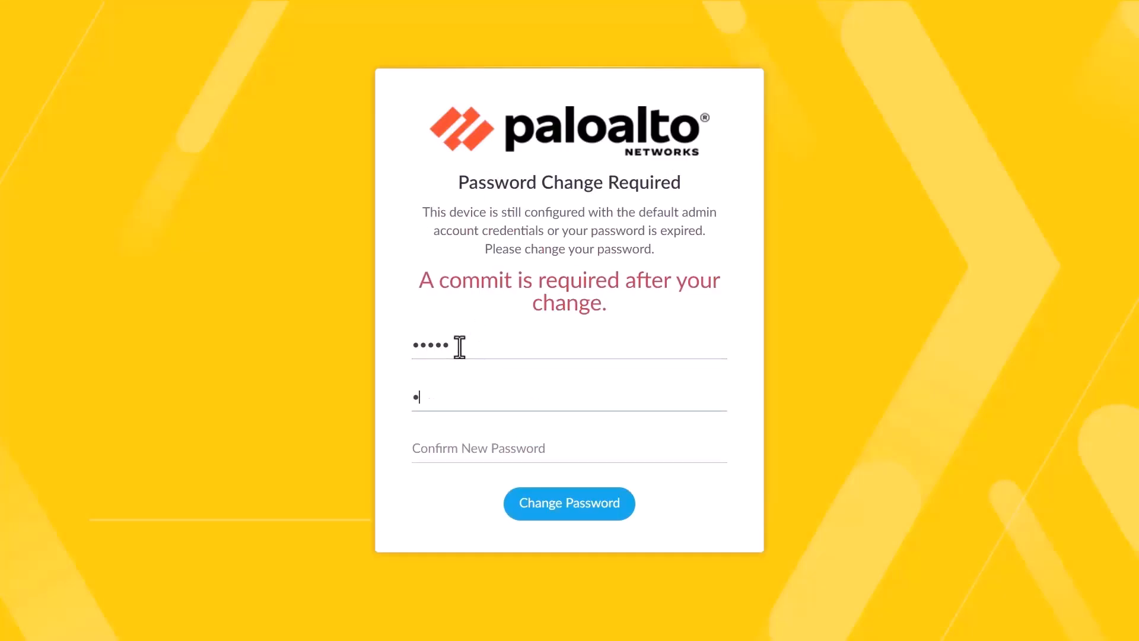
{"action": "type", "text": "345"}
{"action": "key", "text": "Tab"}
{"action": "type", "text": "admin12345"}
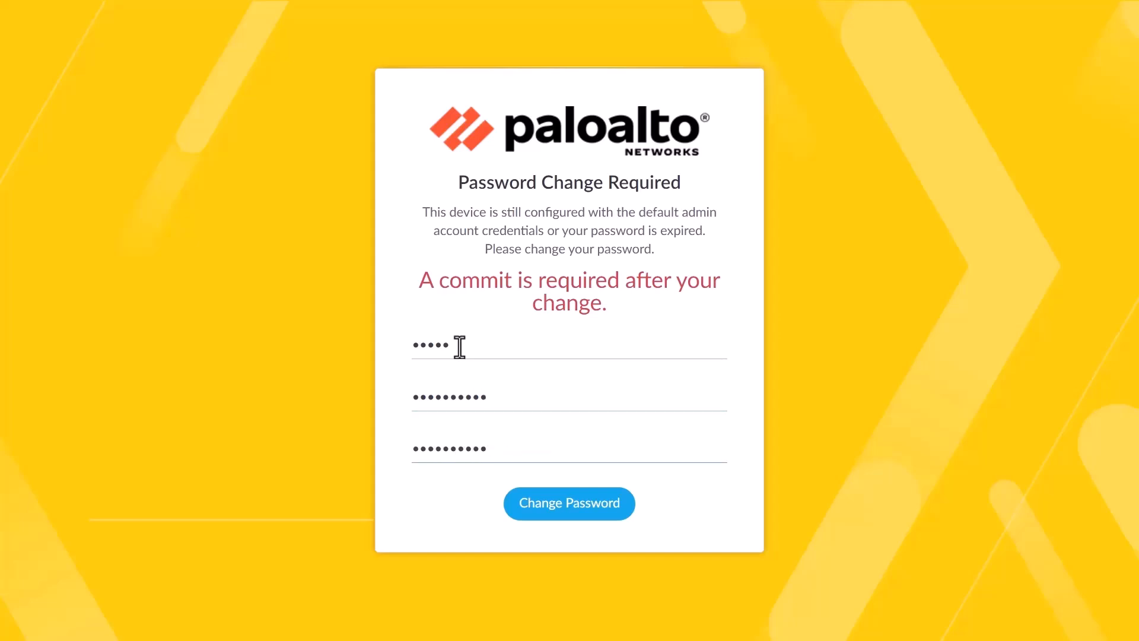
{"action": "left_click", "coordinate": [580, 505]}
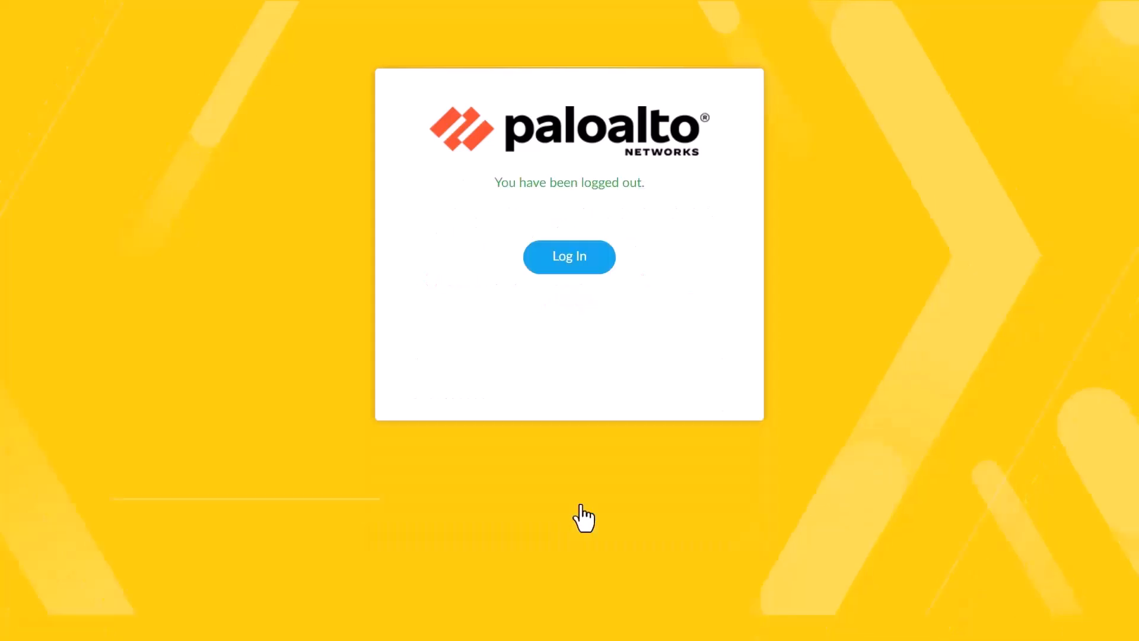
Return to the login form and sign in as admin with the newly set password
{"action": "left_click", "coordinate": [560, 265]}
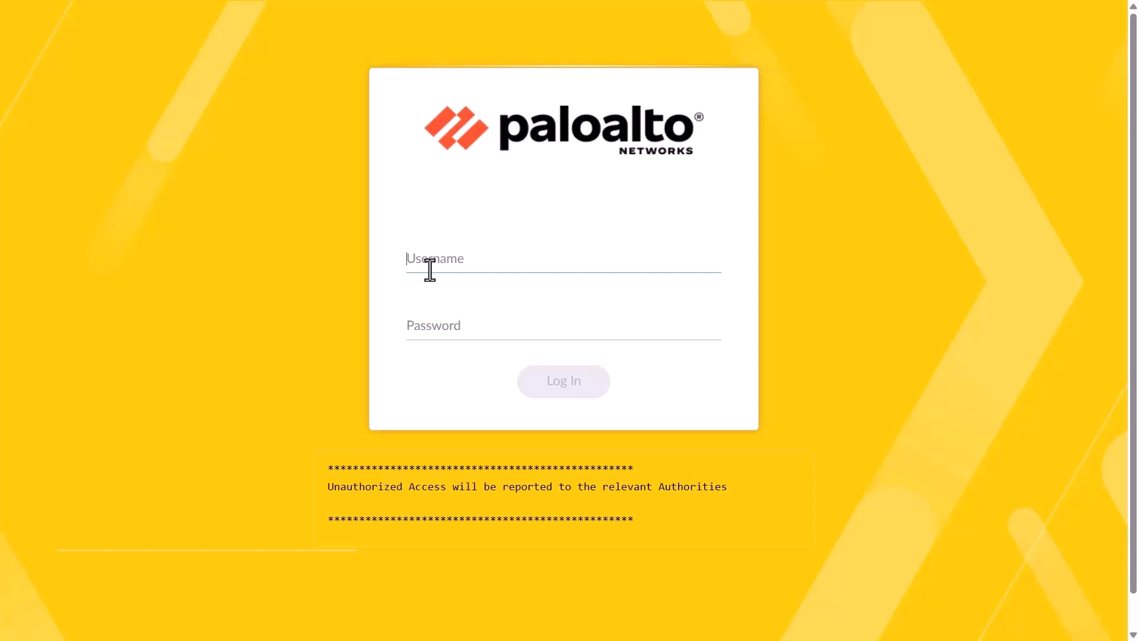
{"action": "type", "text": "admin"}
{"action": "key", "text": "Tab"}
{"action": "type", "text": "a"}
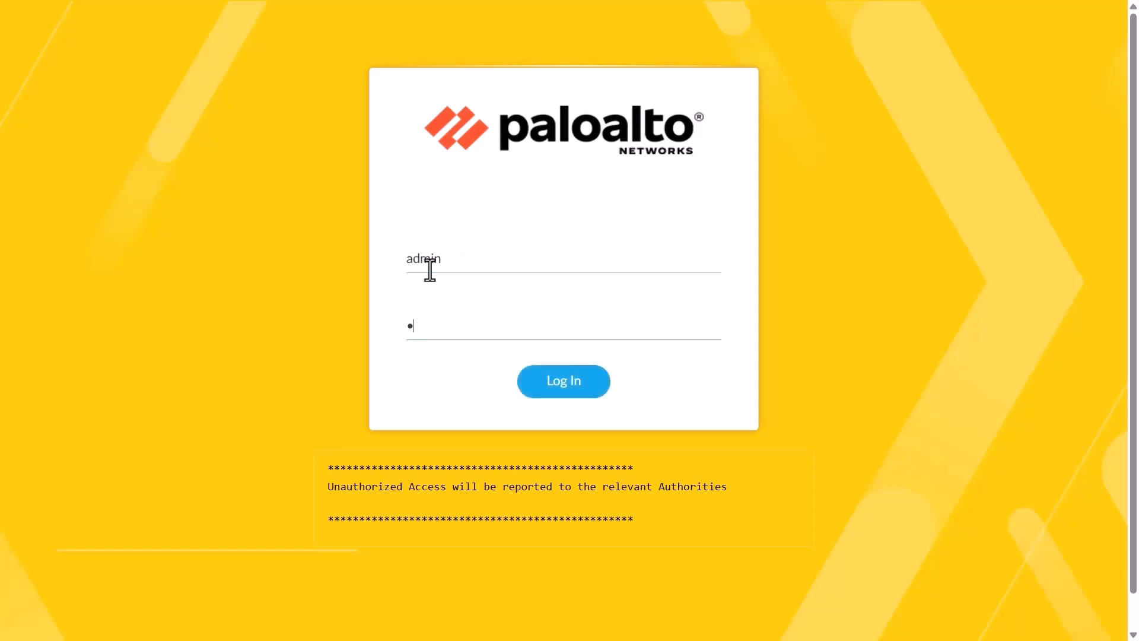
{"action": "type", "text": "•••••••••"}
{"action": "left_click", "coordinate": [576, 392]}
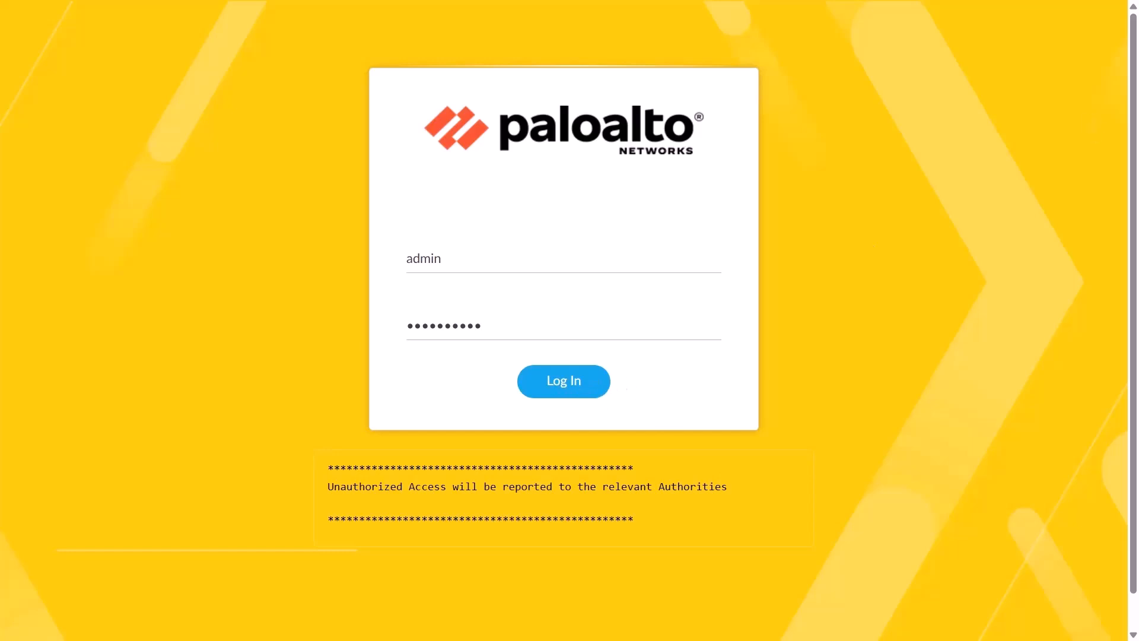